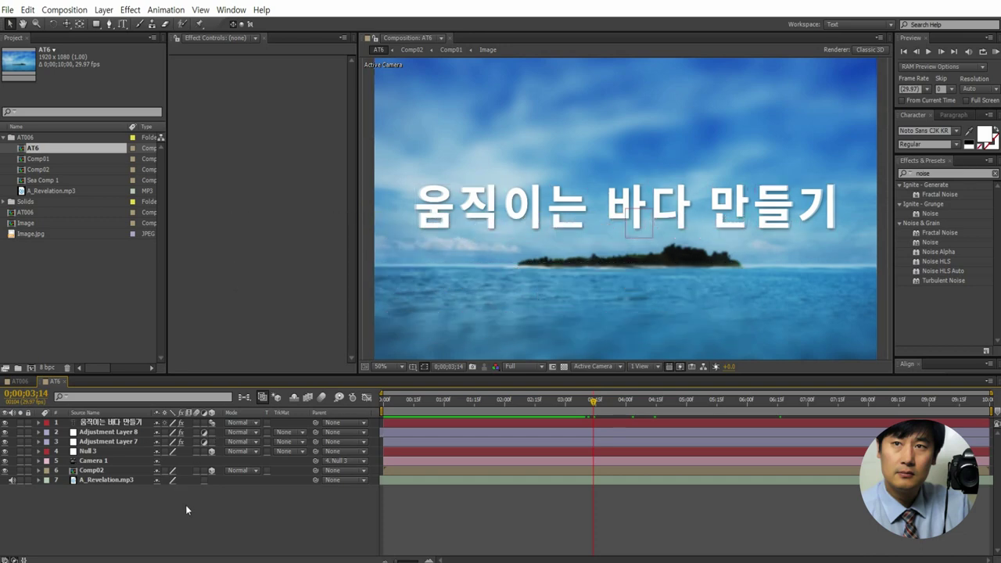
# Close the AT6 composition and review the composition settings of AT006.
pyautogui.click(942, 176)
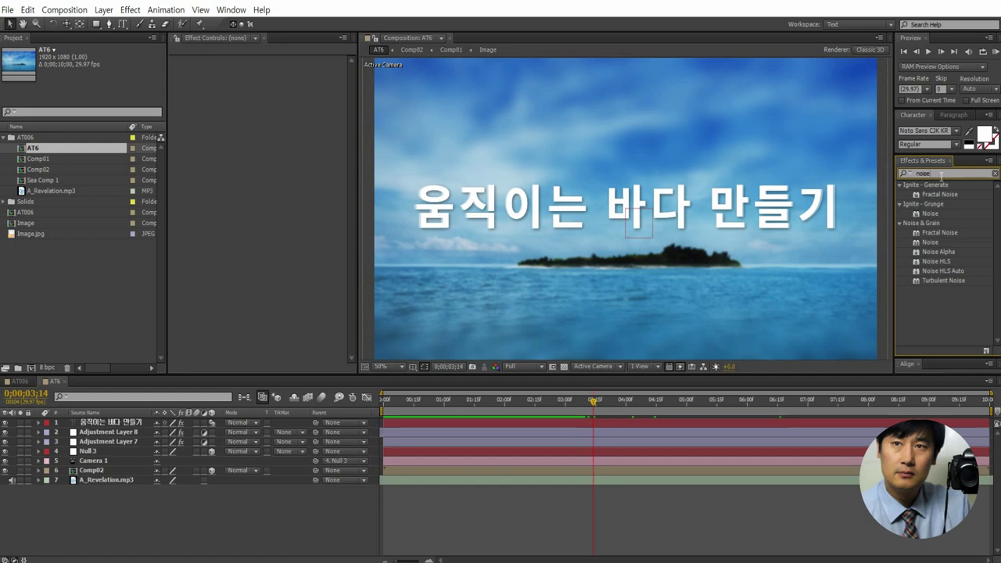
pyautogui.click(944, 233)
pyautogui.click(65, 382)
pyautogui.click(64, 9)
pyautogui.click(92, 41)
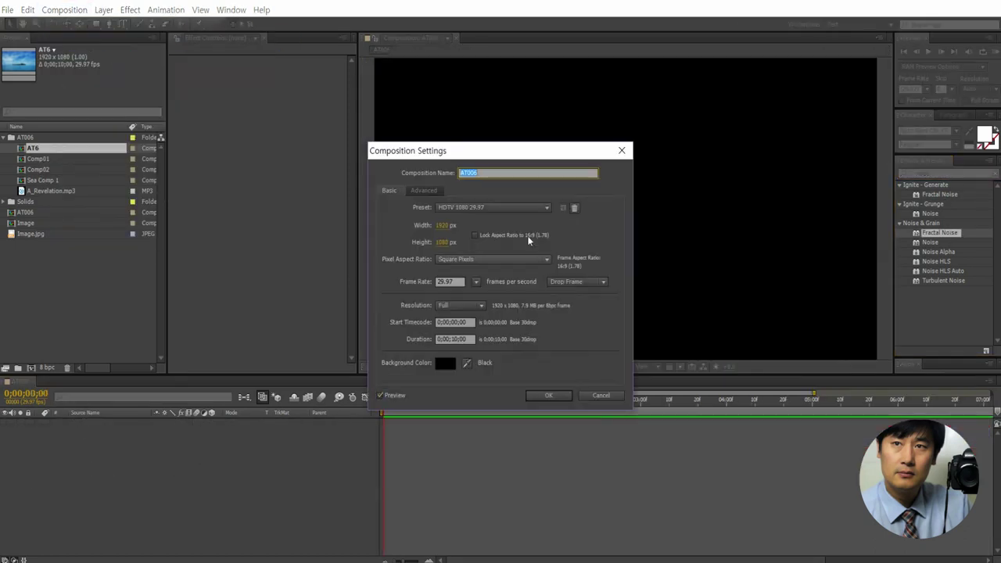
pyautogui.moveTo(494, 147); pyautogui.dragTo(508, 157)
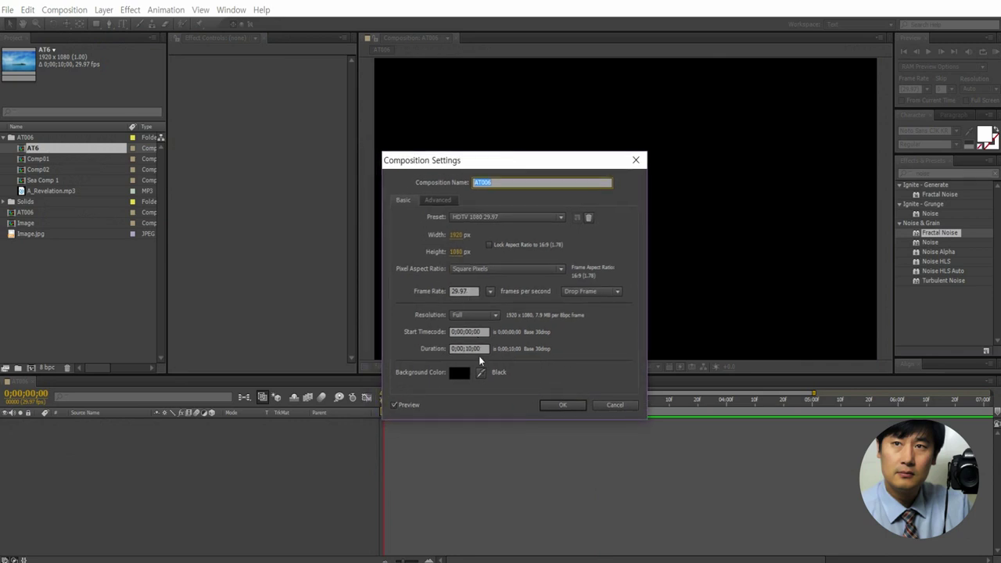
pyautogui.click(612, 405)
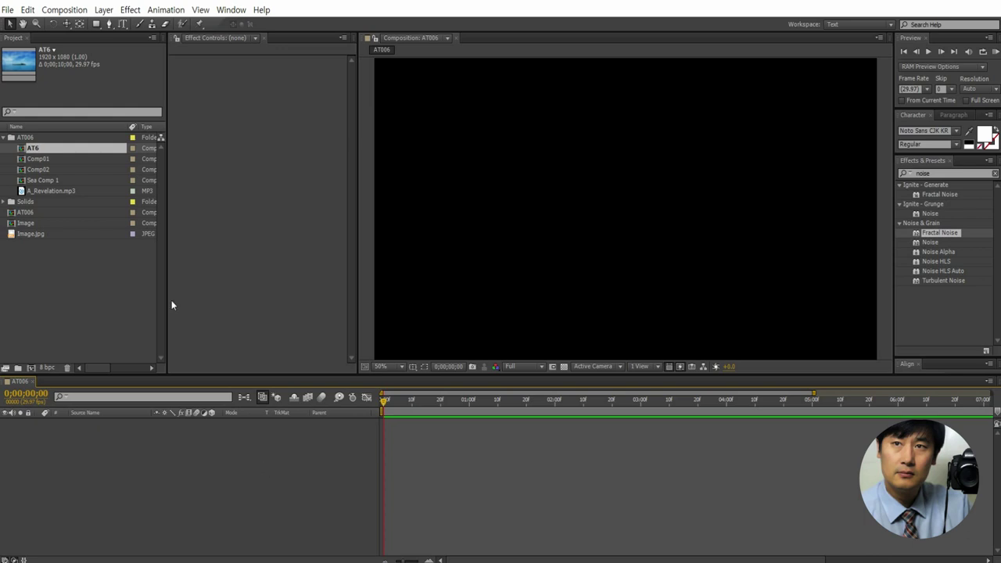
# Collapse the project folders and add the Image composition to the AT006 timeline.
pyautogui.click(4, 138)
pyautogui.click(26, 195)
pyautogui.click(25, 170)
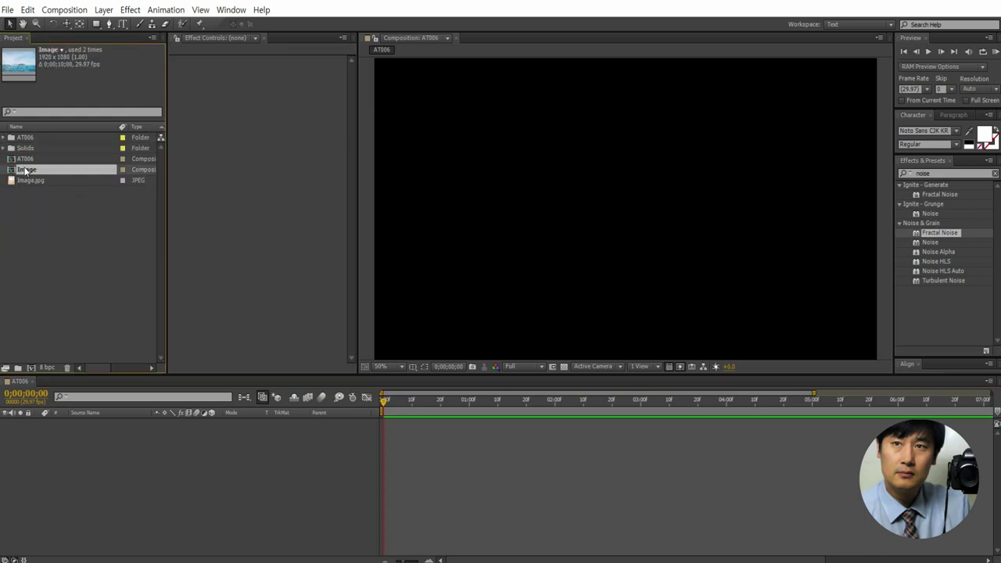
pyautogui.moveTo(25, 170); pyautogui.dragTo(143, 471)
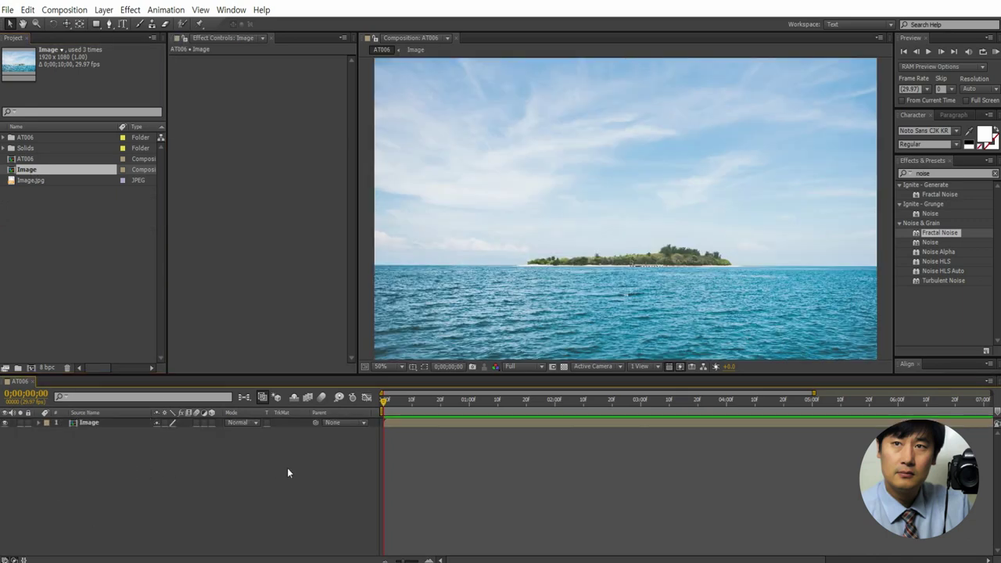
# Create a black solid named 바다 above the Image layer and apply Fractal Noise to it.
pyautogui.hotkey('ctrl', 'y')
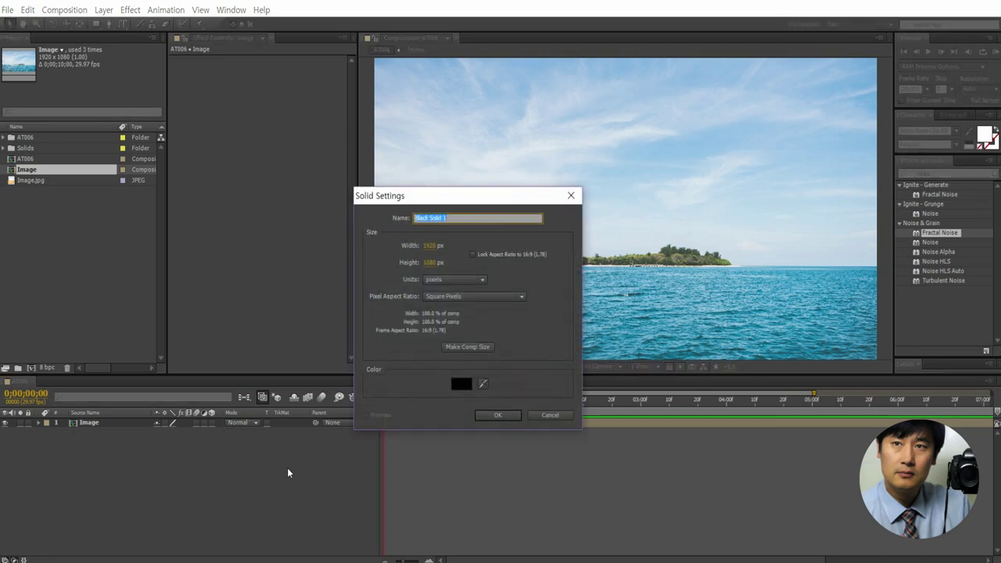
pyautogui.write('g')
pyautogui.write('배경')
pyautogui.click(499, 416)
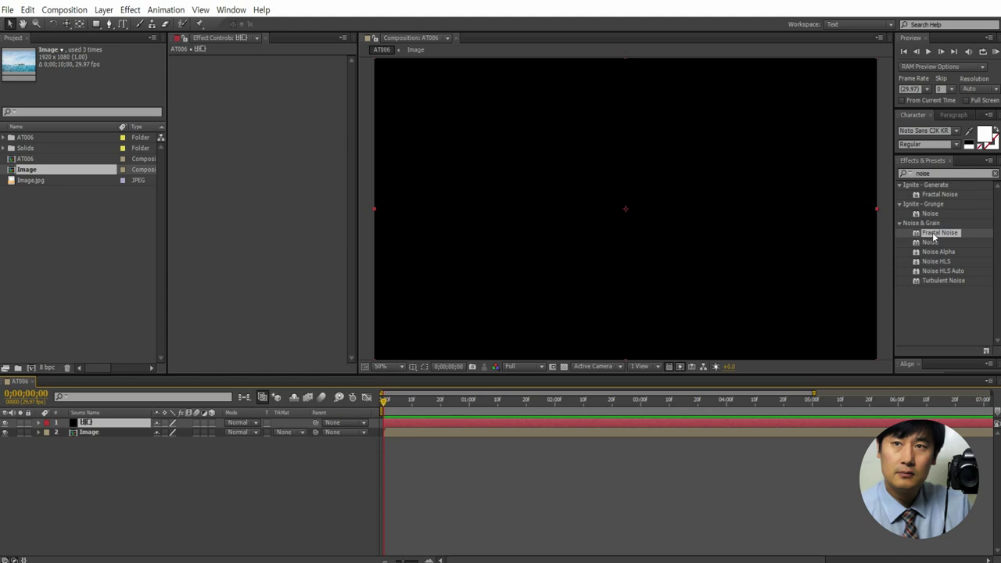
pyautogui.moveTo(932, 237); pyautogui.dragTo(106, 424)
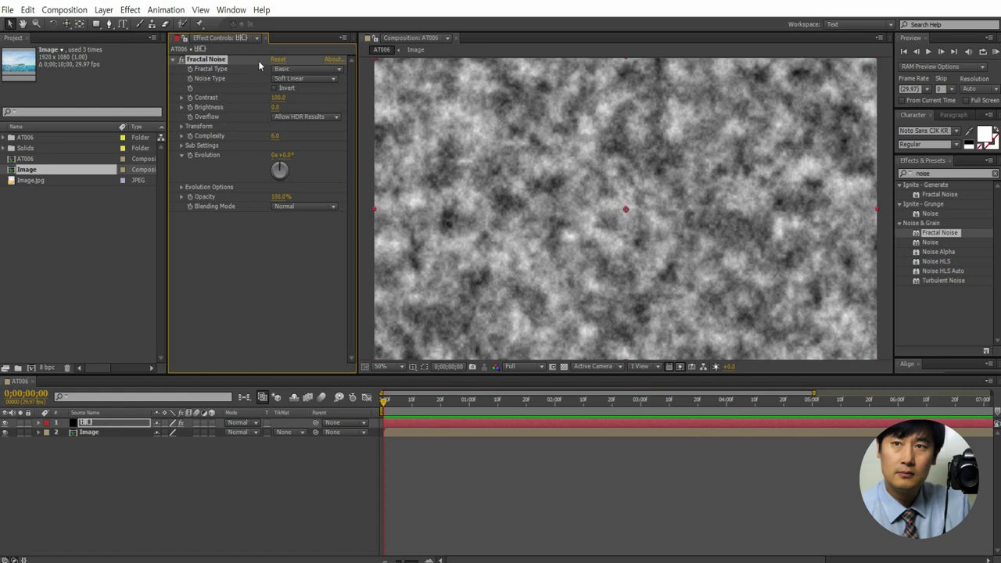
# Animate the Fractal Noise Evolution with the expression time*50 and scrub through the timeline to preview the motion.
pyautogui.keyDown('alt'); pyautogui.click(190, 155); pyautogui.keyUp('alt')
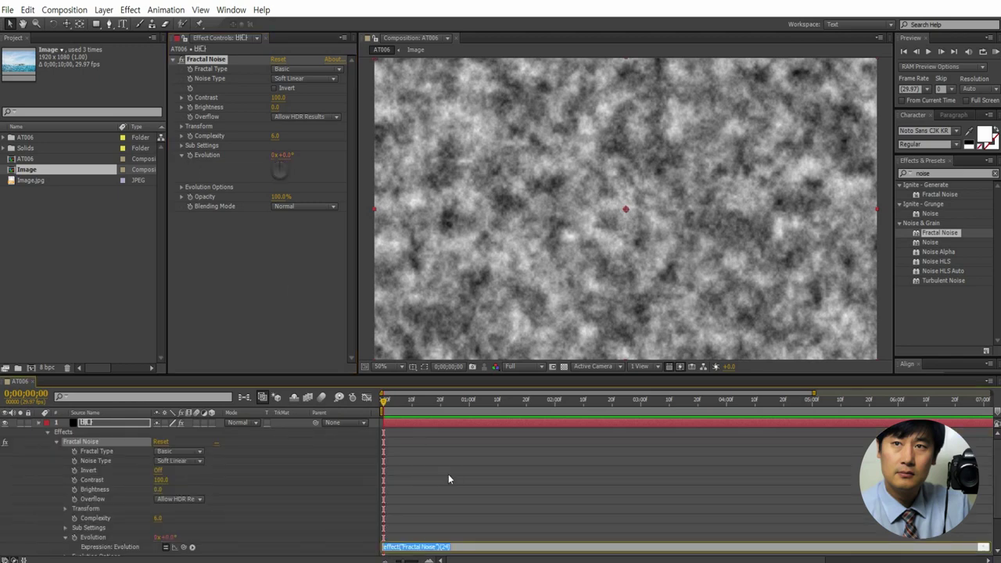
pyautogui.press('BackSpace')
pyautogui.write('time*50')
pyautogui.click(324, 339)
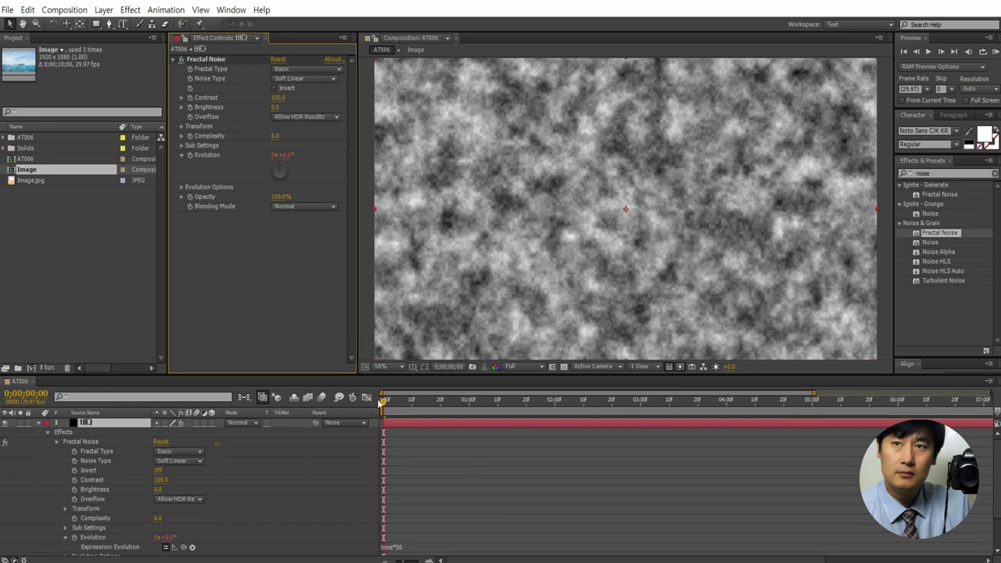
pyautogui.moveTo(382, 402); pyautogui.dragTo(565, 425)
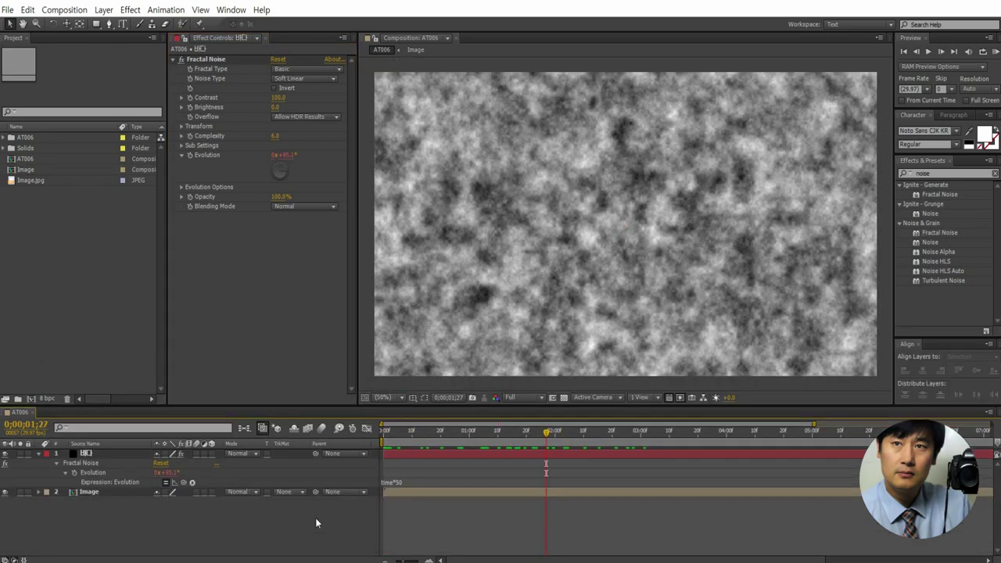
# Add a two-node camera to the composition with the 50mm preset.
pyautogui.rightClick(317, 522)
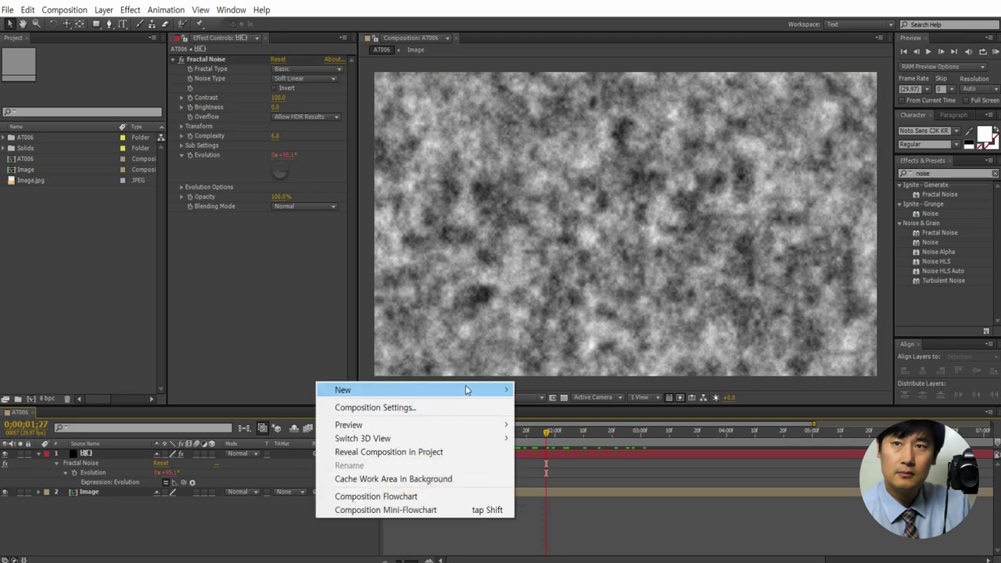
pyautogui.moveTo(466, 390)
pyautogui.click(556, 450)
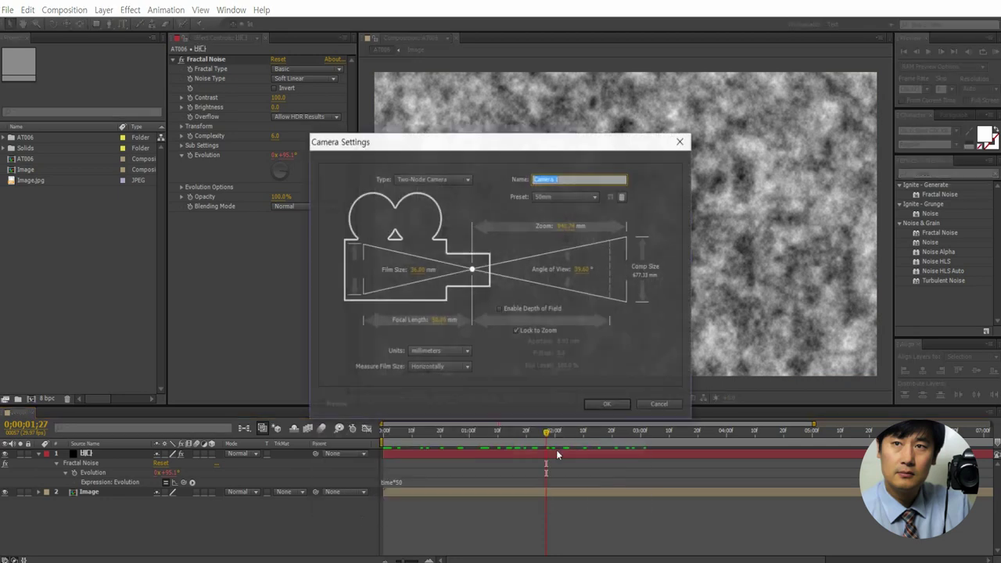
pyautogui.click(569, 198)
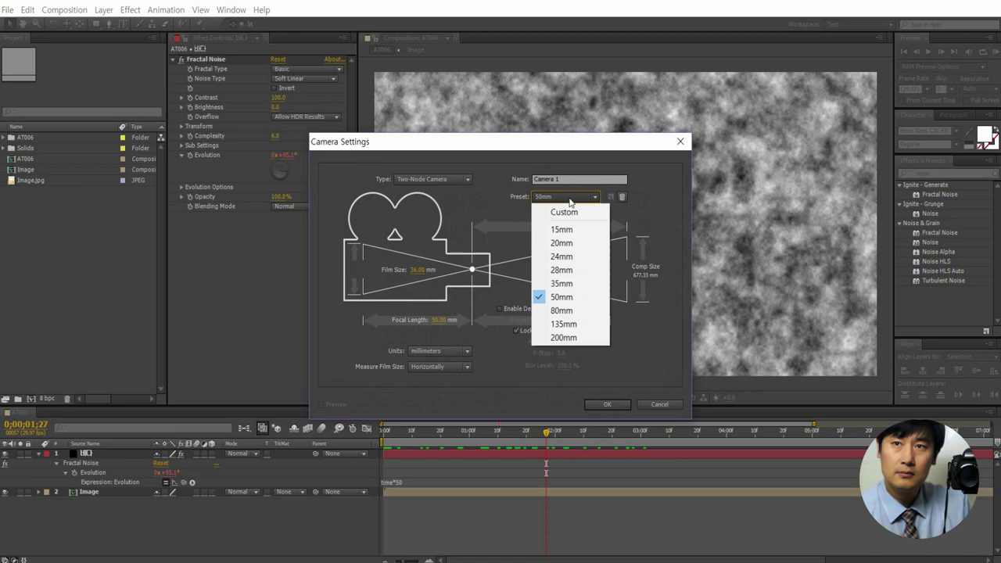
pyautogui.click(651, 198)
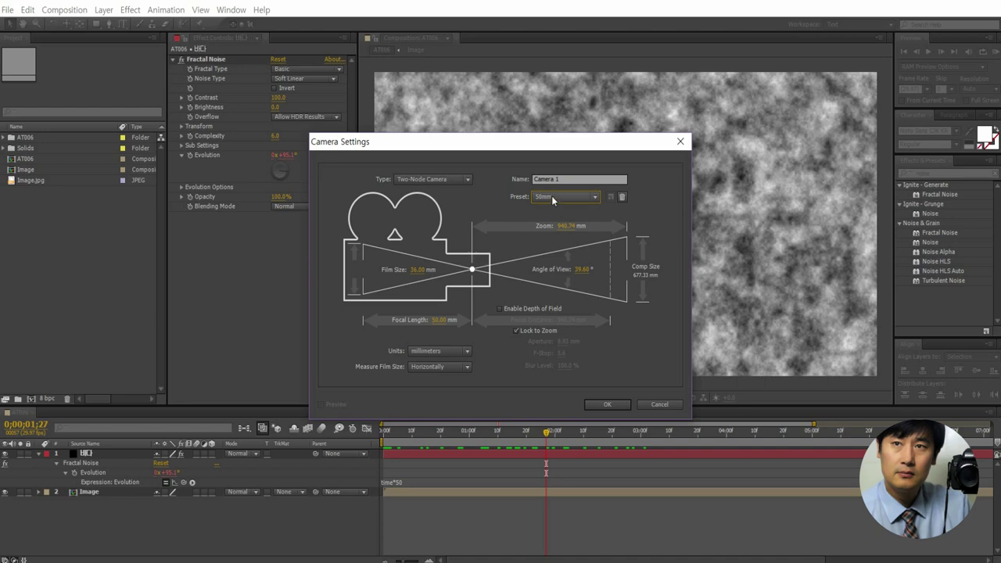
pyautogui.click(609, 404)
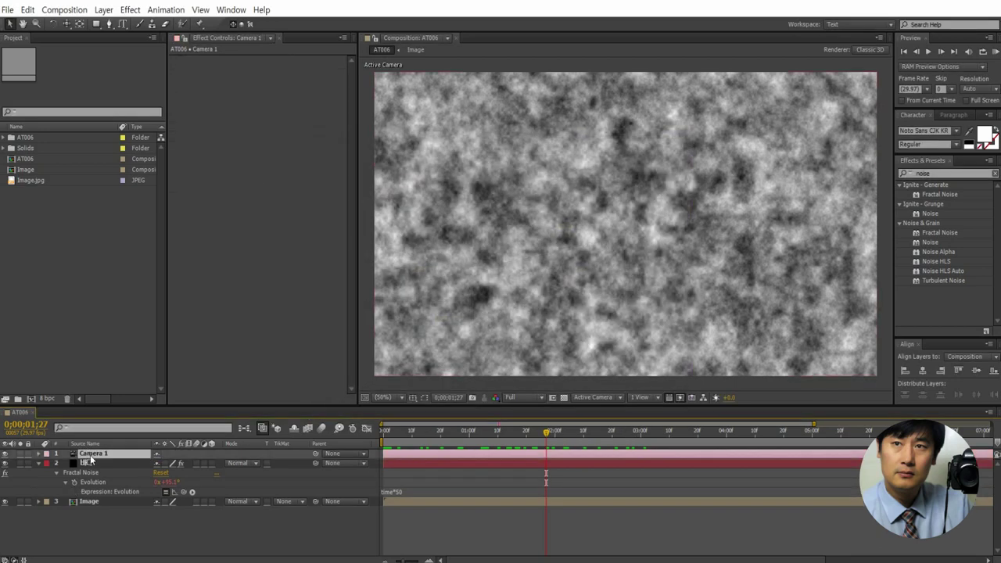
# Add a null object, make it a 3D layer and parent Camera 1 to it.
pyautogui.rightClick(283, 532)
pyautogui.moveTo(459, 391)
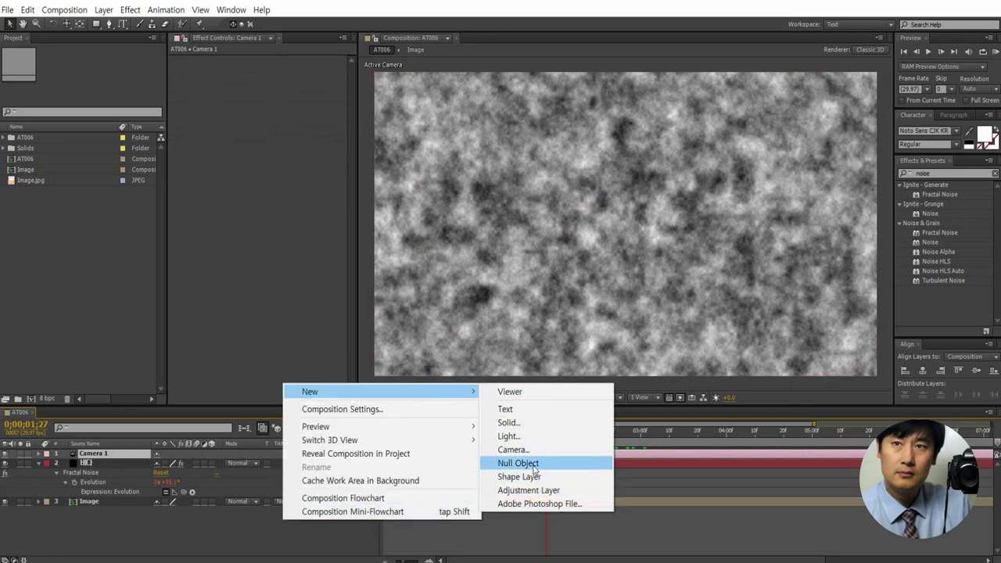
pyautogui.click(535, 465)
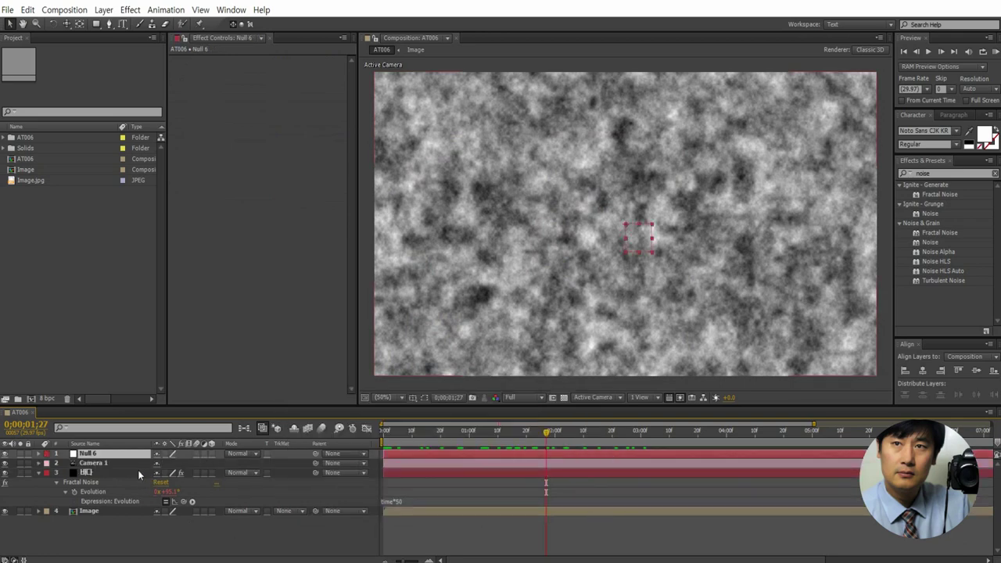
pyautogui.click(212, 455)
pyautogui.moveTo(316, 464); pyautogui.dragTo(105, 454)
pyautogui.moveTo(124, 387); pyautogui.dragTo(124, 339)
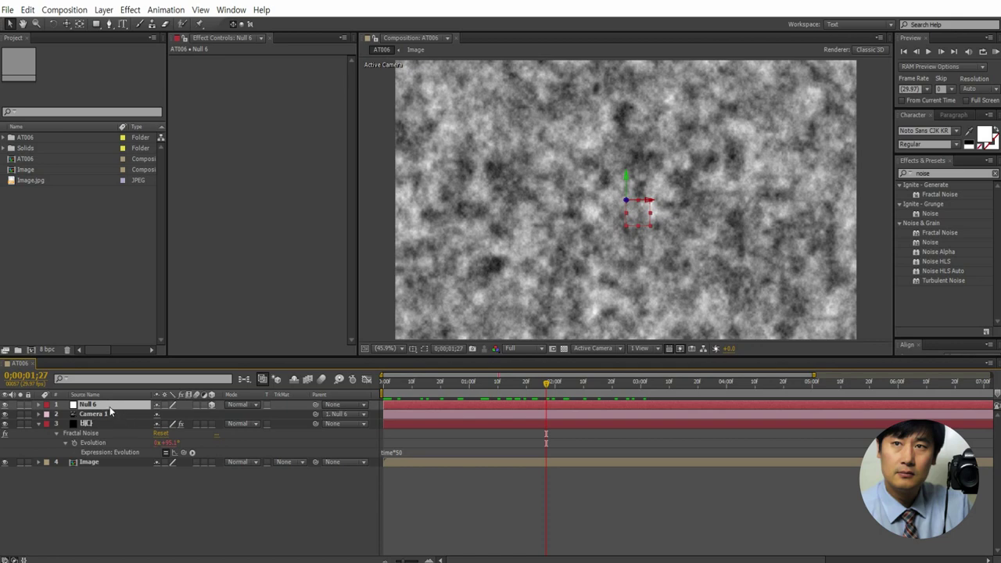
# Make the noise solid a 3D layer and tilt the null's X orientation to 71°.
pyautogui.press('r')
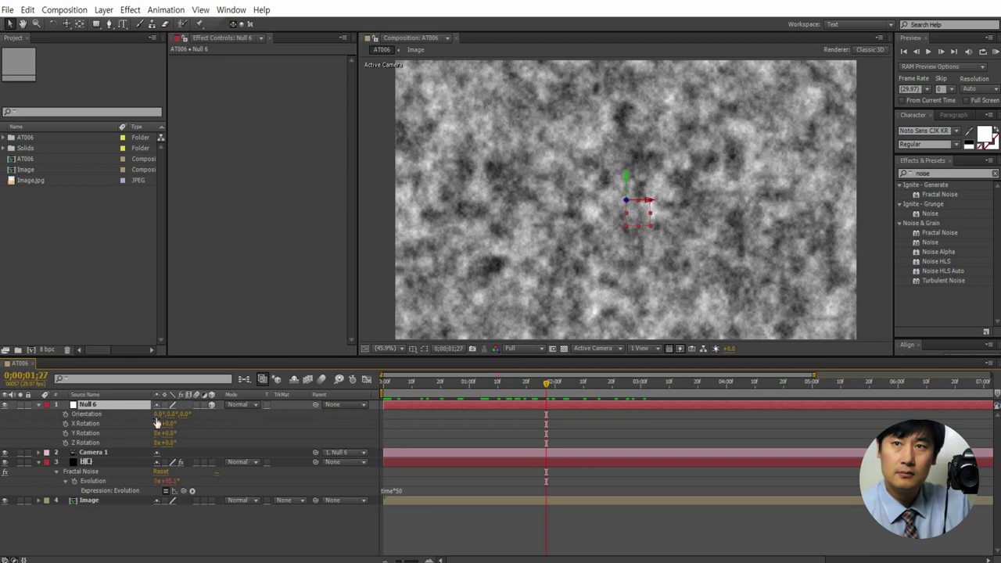
pyautogui.hotkey('ctrl', 'v')
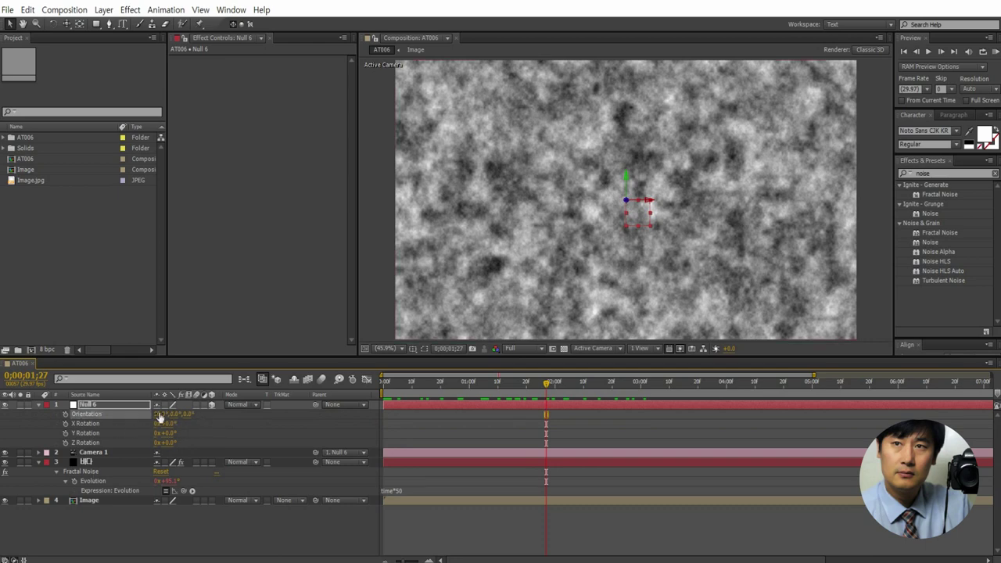
pyautogui.click(102, 462)
pyautogui.click(211, 462)
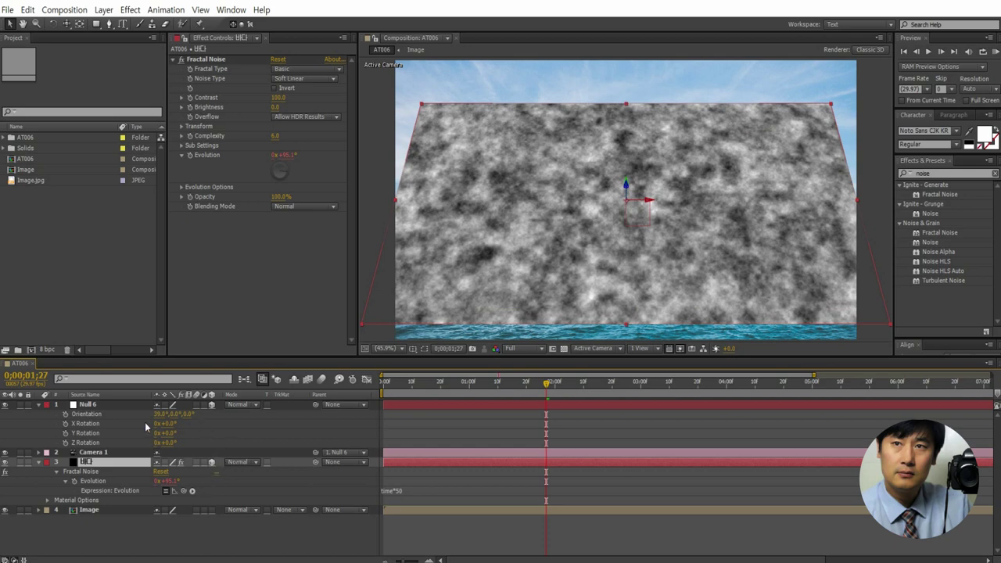
pyautogui.moveTo(161, 414)
pyautogui.mouseDown()
pyautogui.moveTo(144, 415)
pyautogui.moveTo(185, 423)
pyautogui.moveTo(157, 415)
pyautogui.mouseUp()
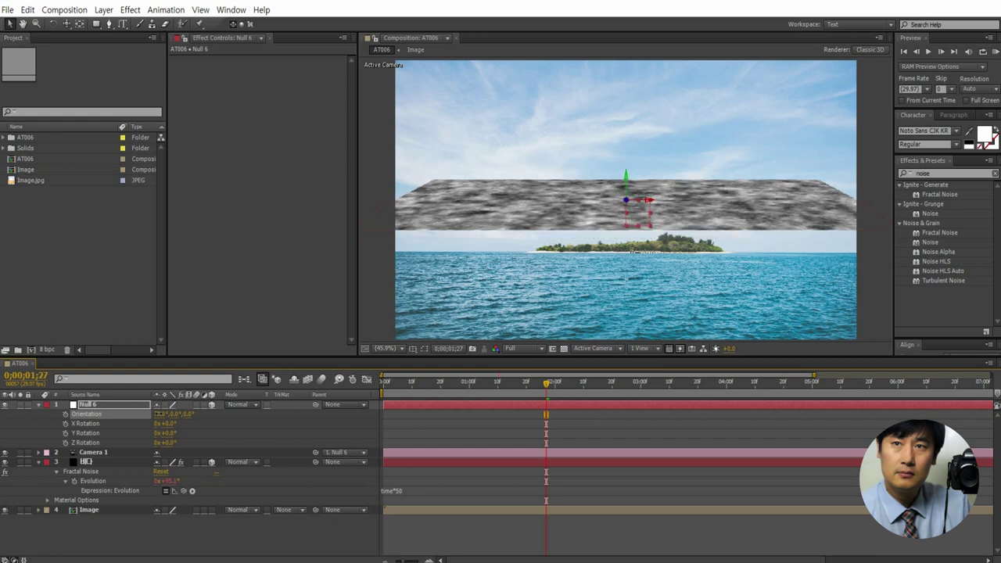
pyautogui.moveTo(164, 414); pyautogui.dragTo(160, 414)
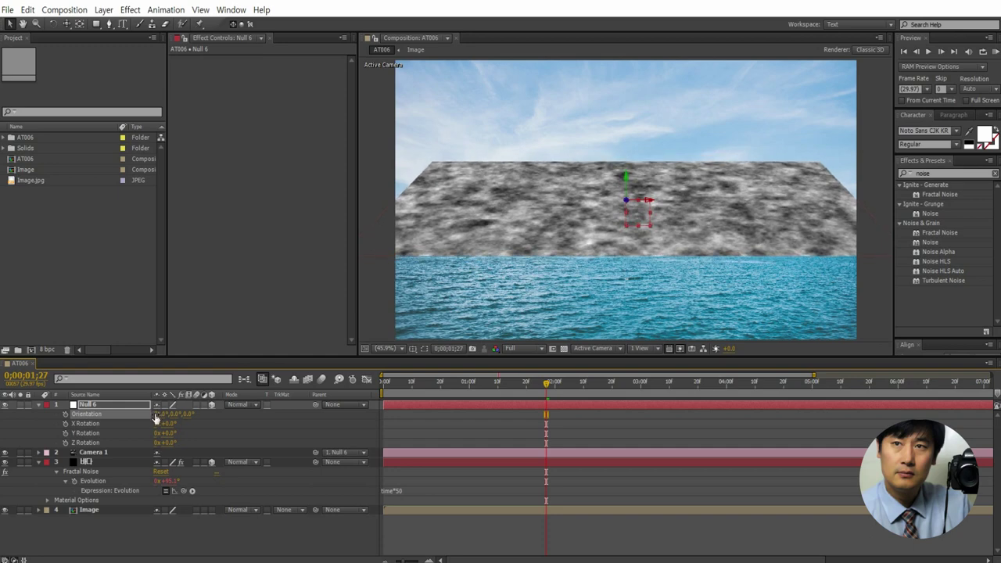
# Align the noise plane with the sea horizon by setting the null's Y position to about -133, Z to -179 and X orientation to 84°.
pyautogui.click(95, 406)
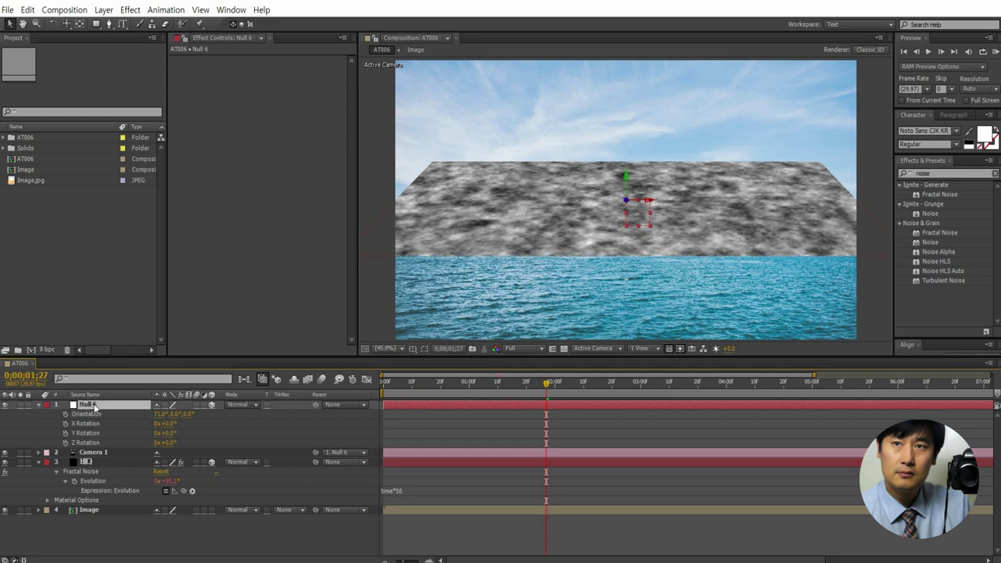
pyautogui.hotkey('shift', 'p')
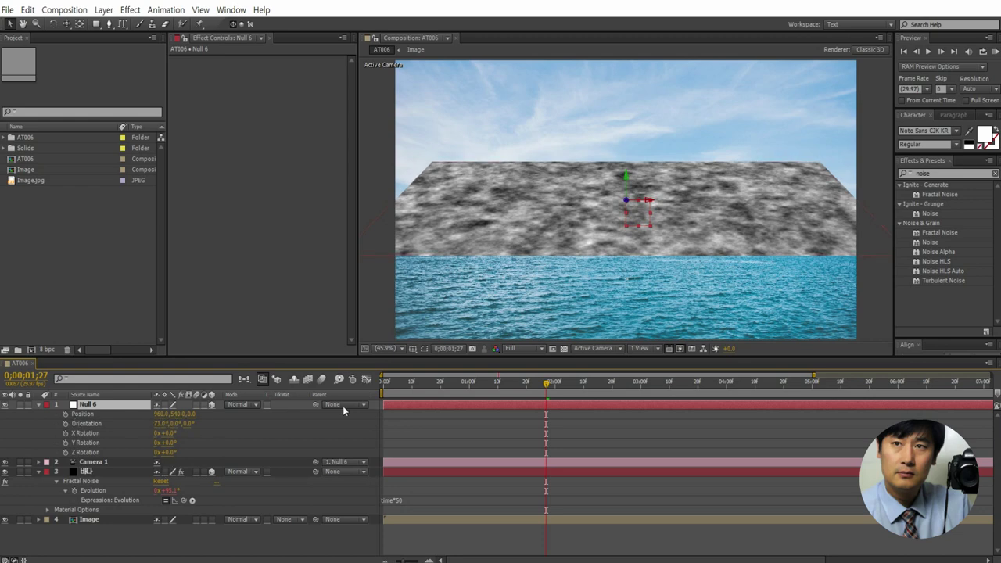
pyautogui.moveTo(165, 414); pyautogui.dragTo(191, 423)
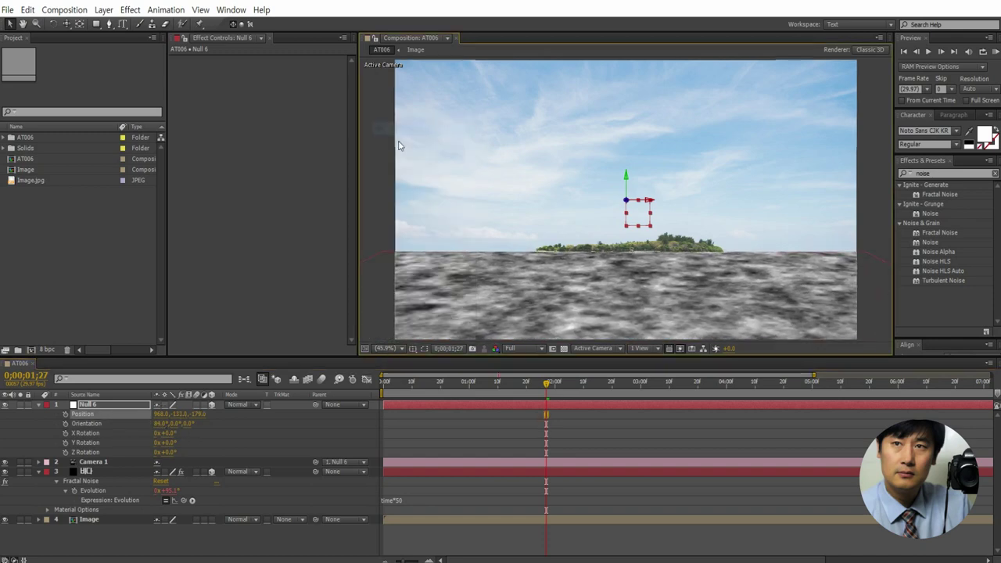
pyautogui.scroll(1, 464, 286)
pyautogui.scroll(-2, 463, 284)
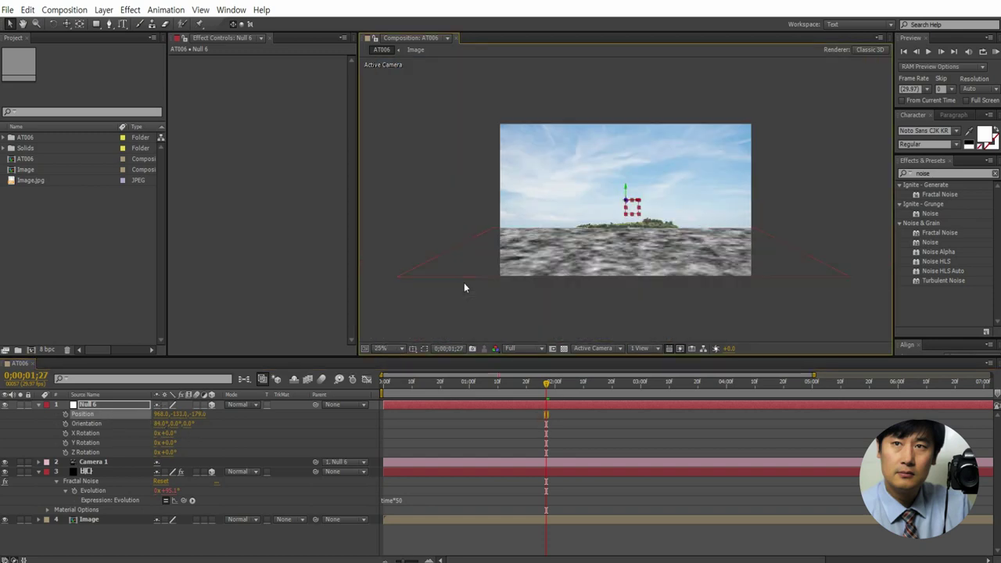
pyautogui.scroll(2, 464, 284)
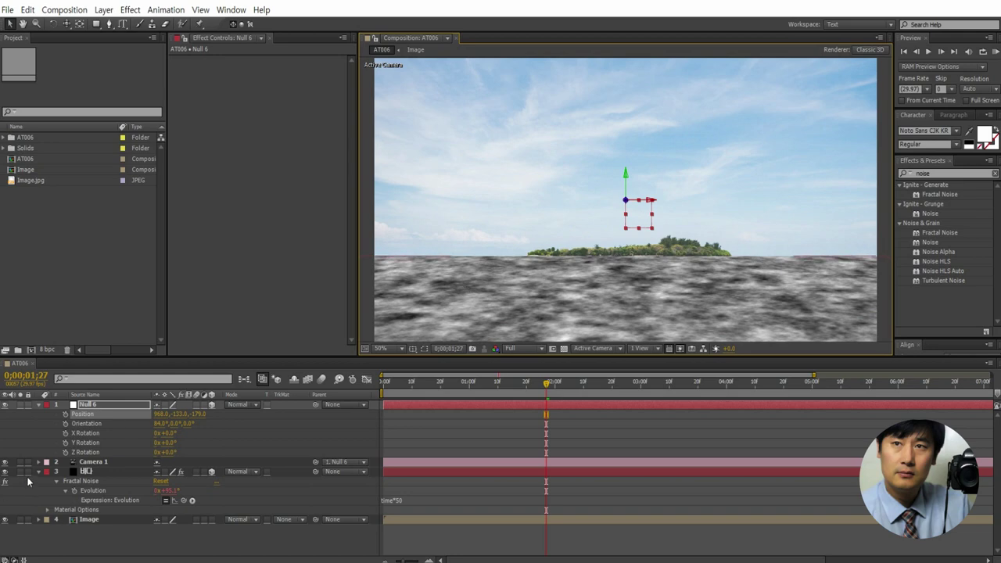
# Toggle the noise solid's visibility to compare its edge with the horizon in the sea image.
pyautogui.click(4, 474)
pyautogui.click(4, 474)
pyautogui.click(4, 474)
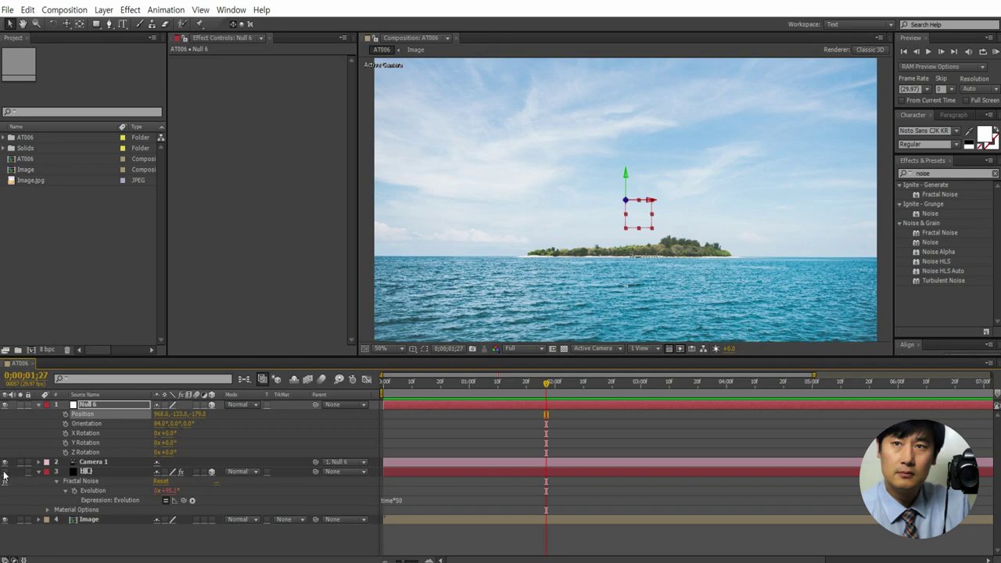
pyautogui.click(4, 474)
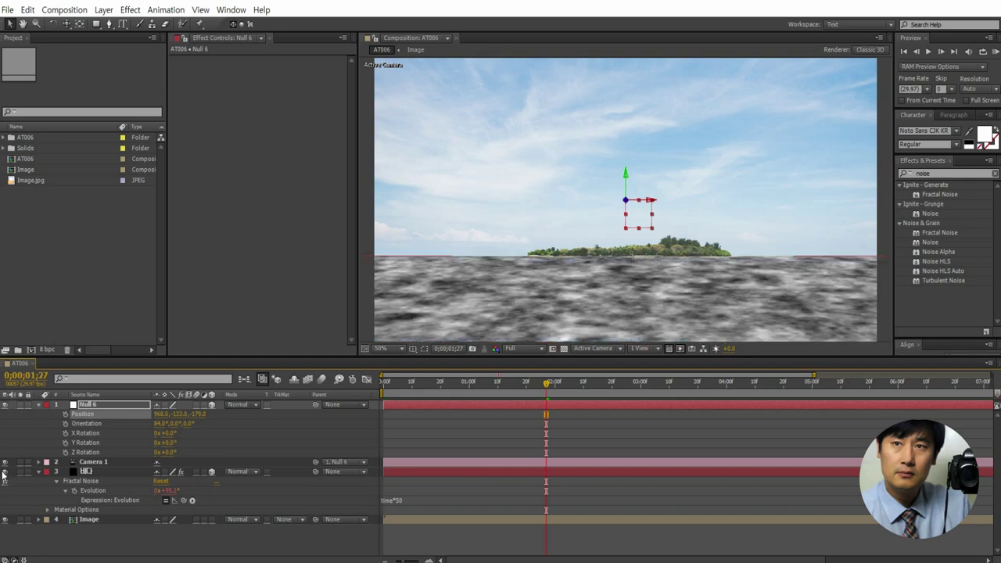
# Add an adjustment layer above all the layers and apply the Turbulent Displace effect to it.
pyautogui.click(275, 549)
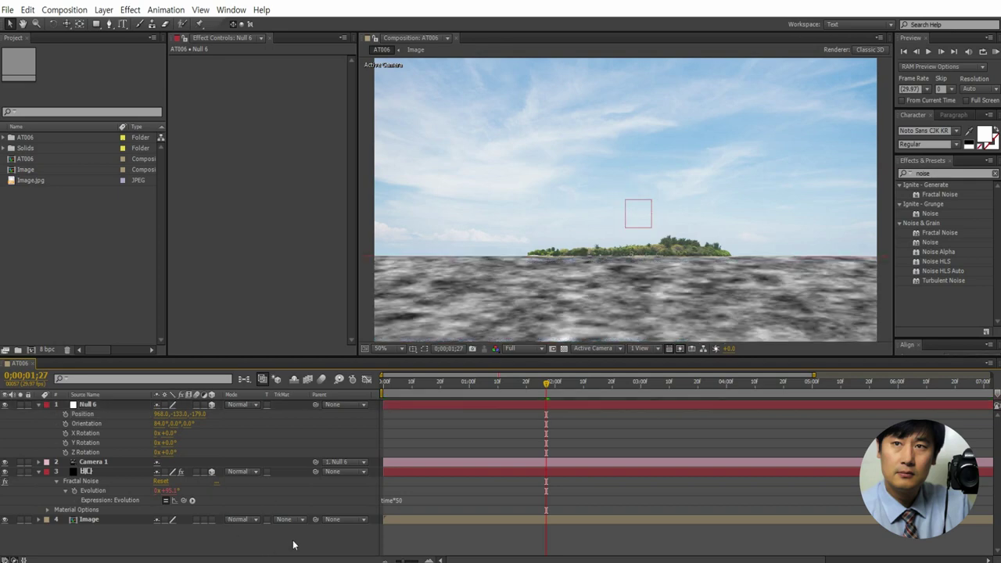
pyautogui.rightClick(532, 401)
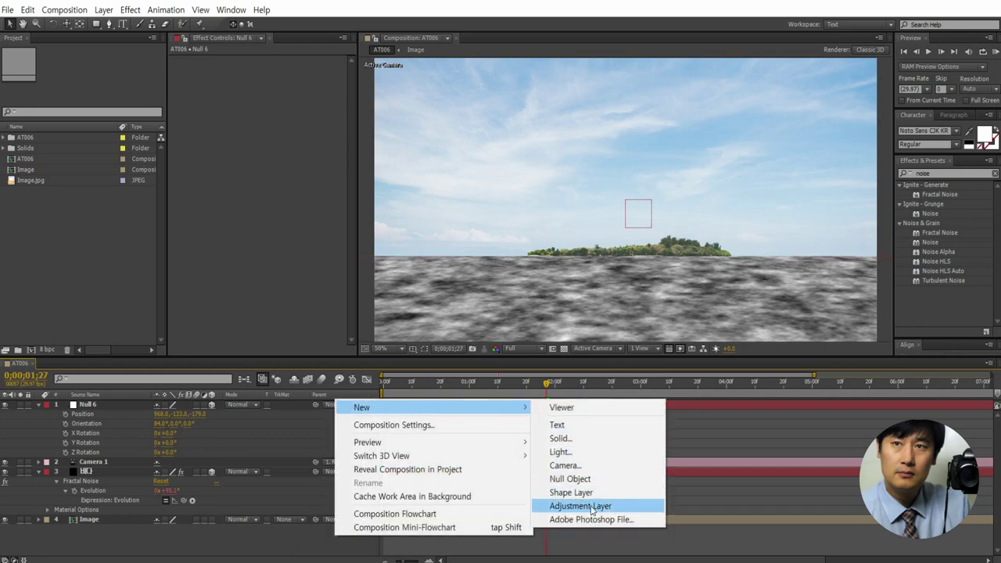
pyautogui.click(592, 507)
pyautogui.click(932, 177)
pyautogui.write('dis')
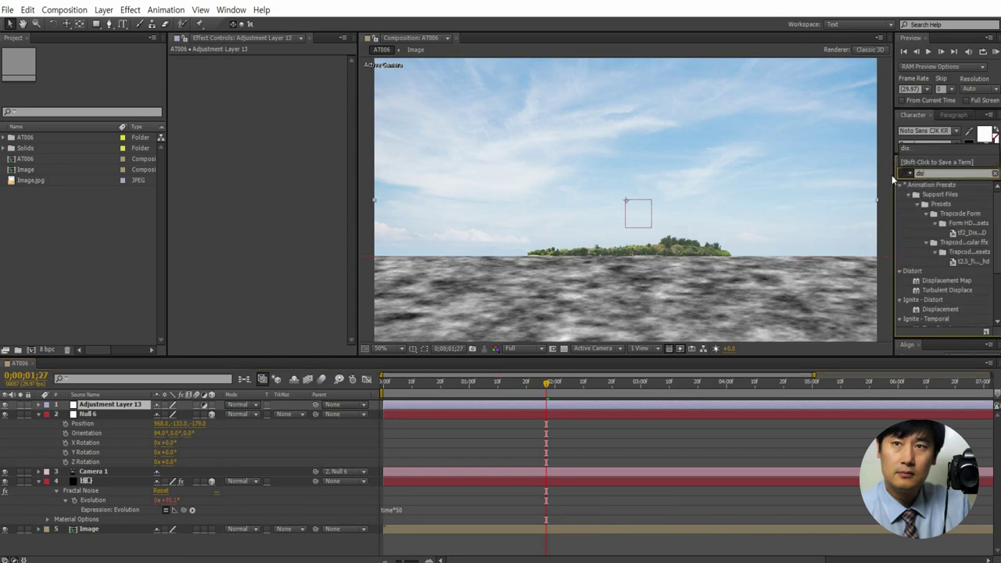
pyautogui.moveTo(946, 291); pyautogui.dragTo(118, 404)
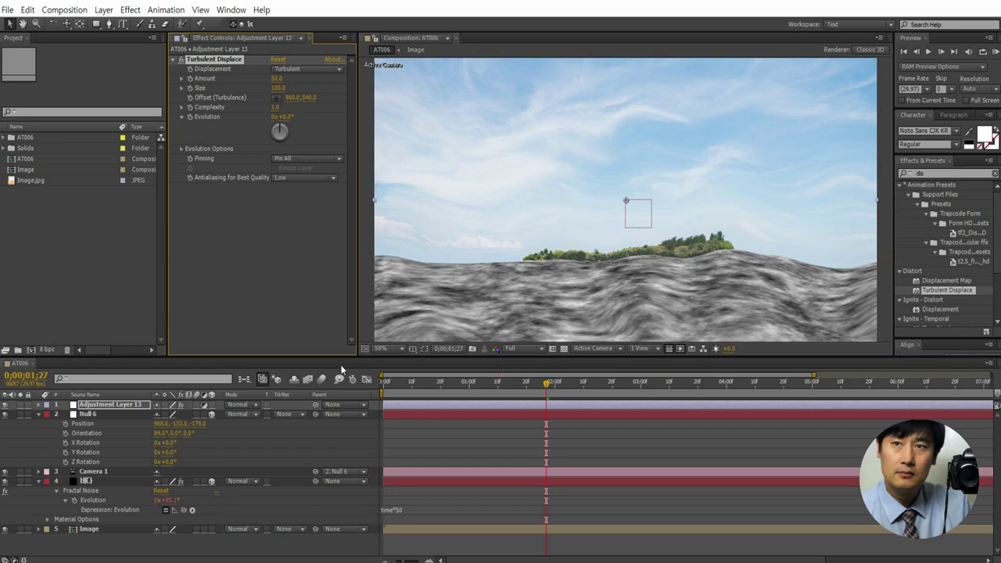
# Set Turbulent Displace's Amount to 5 and Size to 30, checking the motion along the timeline.
pyautogui.moveTo(411, 384); pyautogui.dragTo(515, 407)
pyautogui.click(279, 79)
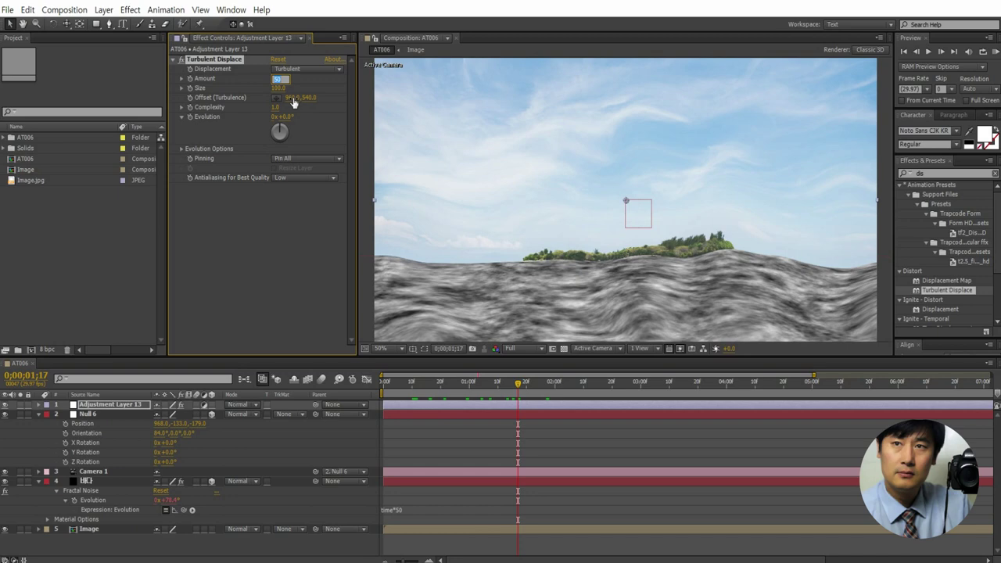
pyautogui.write('5')
pyautogui.press('Tab')
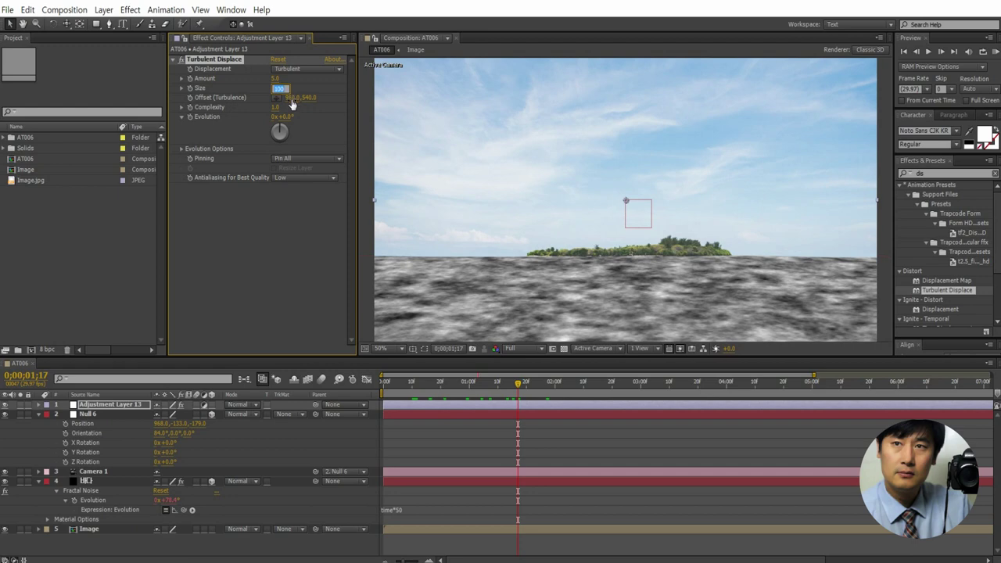
pyautogui.write('10')
pyautogui.press('Return')
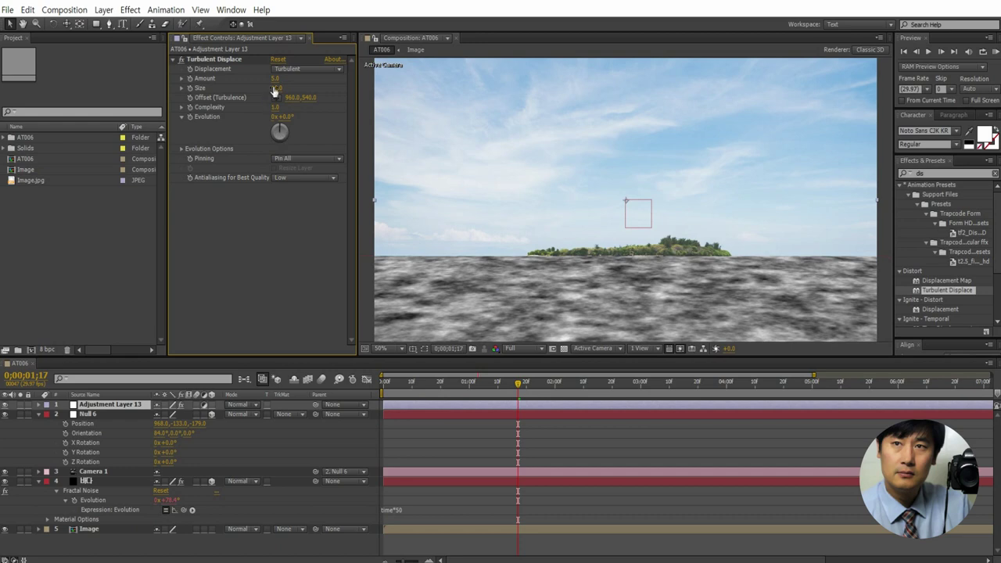
pyautogui.moveTo(274, 91)
pyautogui.mouseDown()
pyautogui.moveTo(317, 92)
pyautogui.moveTo(290, 86)
pyautogui.mouseUp()
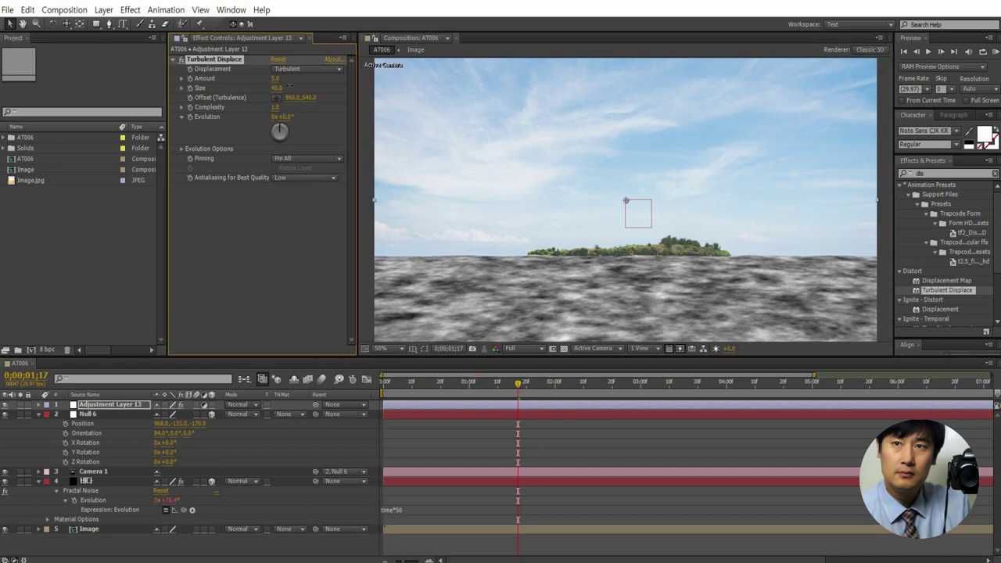
pyautogui.write('30')
pyautogui.click(298, 225)
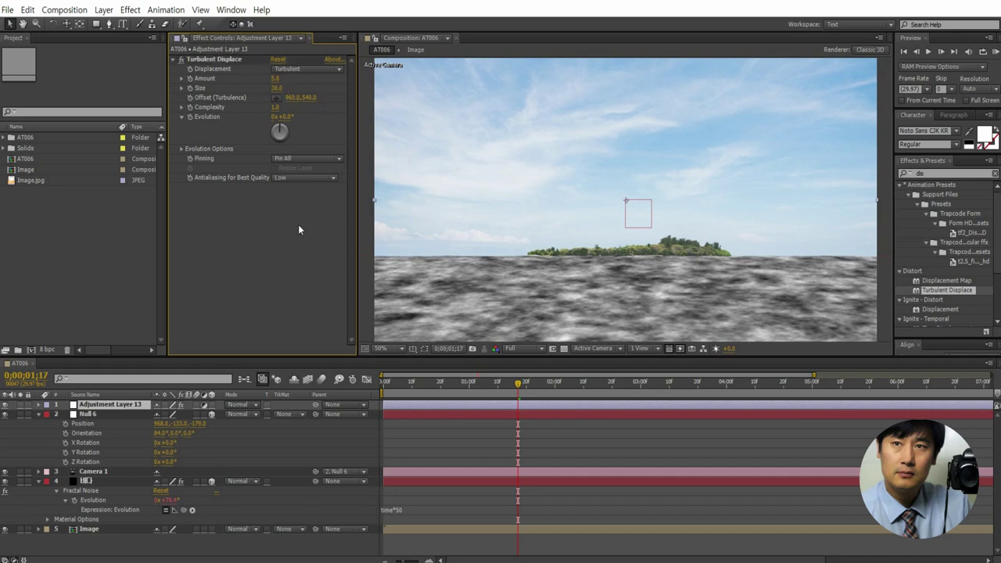
pyautogui.moveTo(435, 385); pyautogui.dragTo(520, 407)
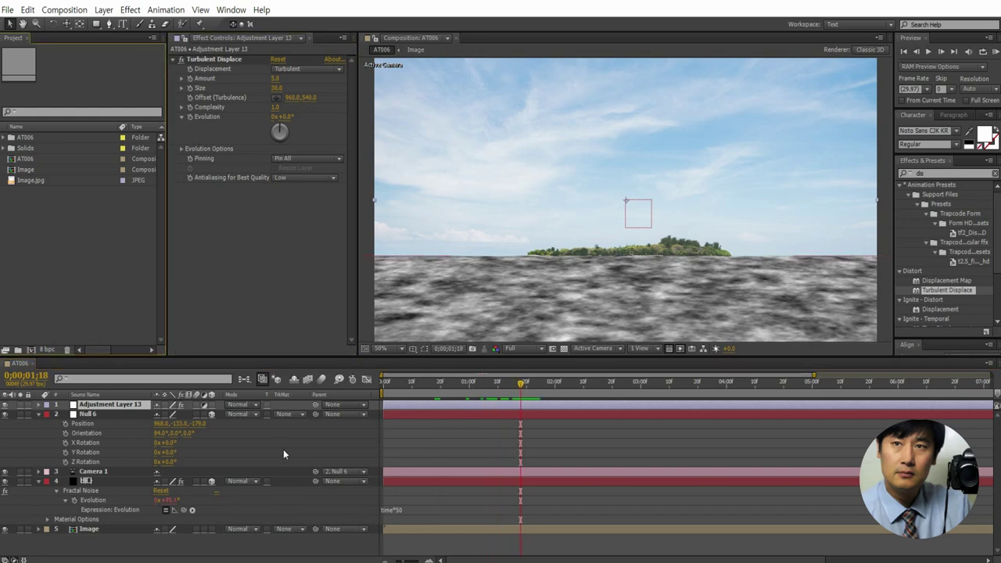
# Collapse the expanded layer properties and examine the noise motion around the one-second mark.
pyautogui.click(318, 552)
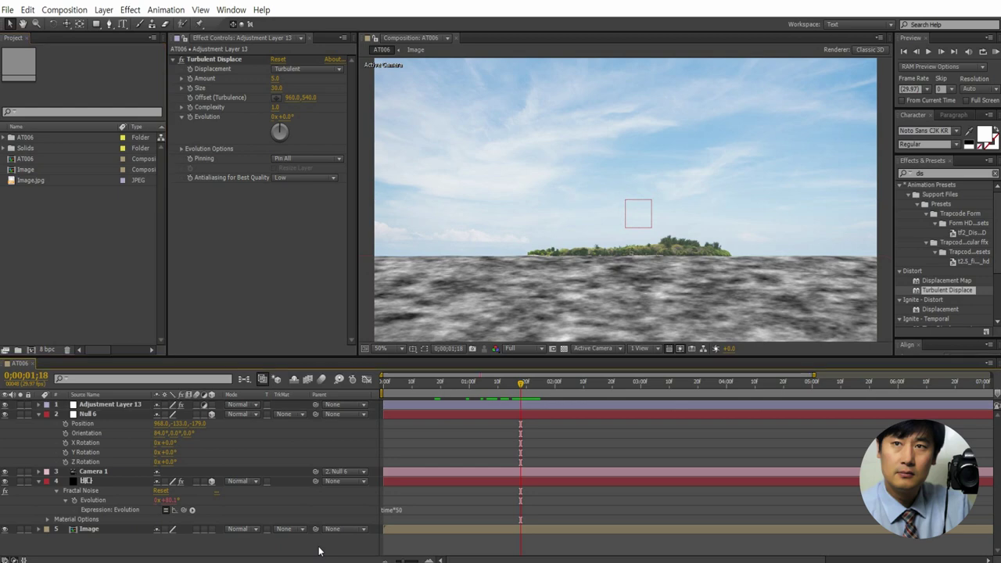
pyautogui.press('u')
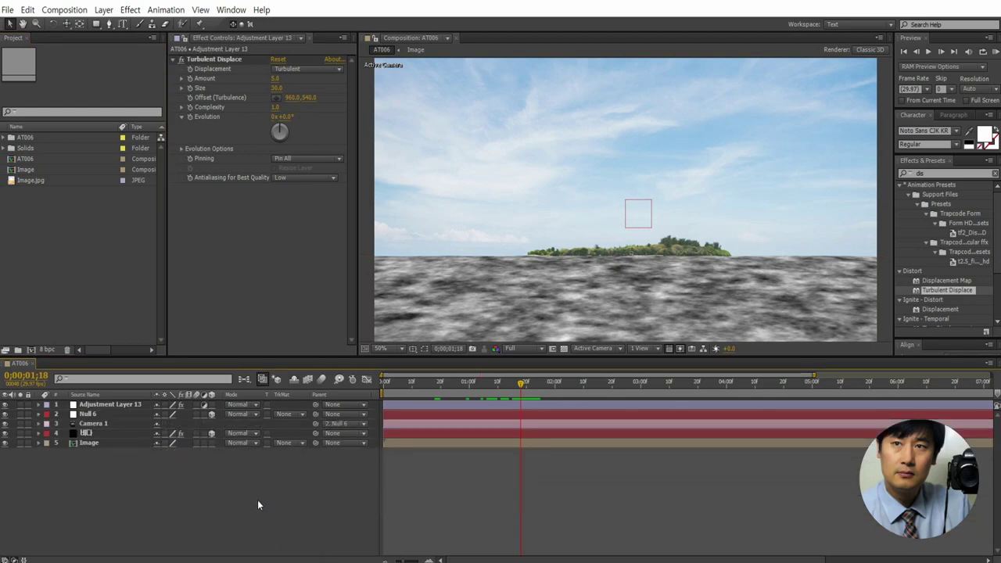
pyautogui.click(448, 382)
pyautogui.click(489, 383)
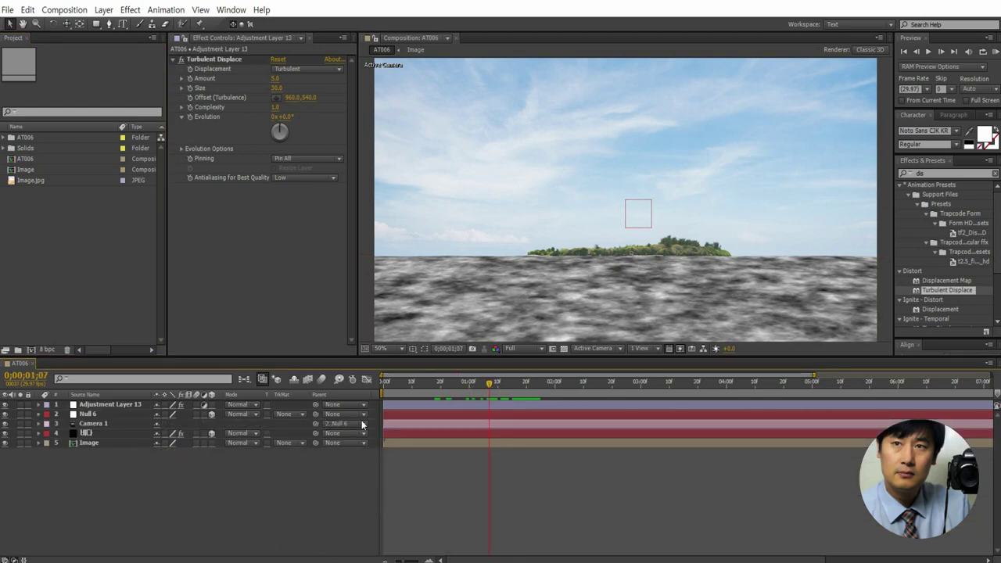
pyautogui.click(104, 443)
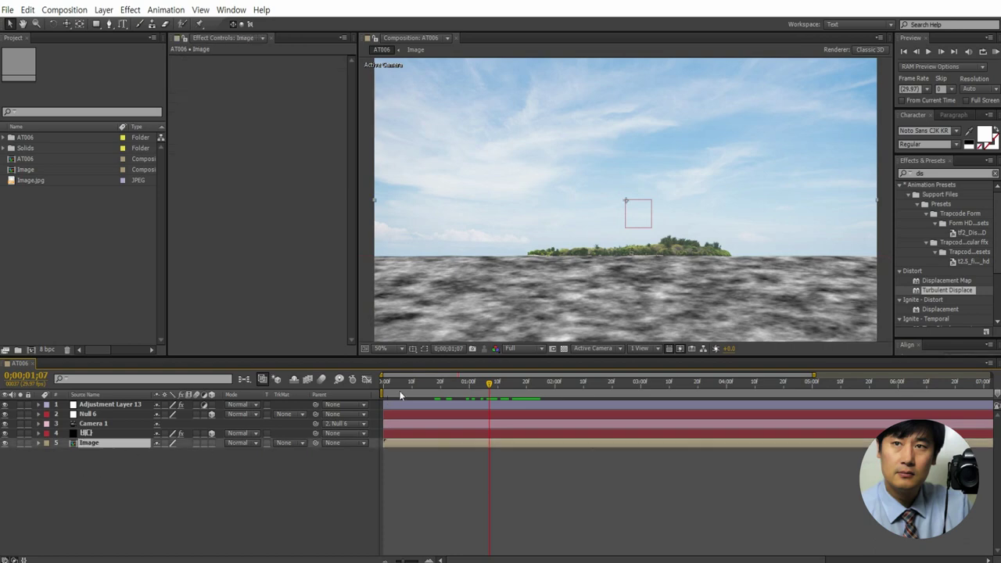
pyautogui.moveTo(440, 384); pyautogui.dragTo(469, 384)
pyautogui.click(116, 456)
pyautogui.click(101, 442)
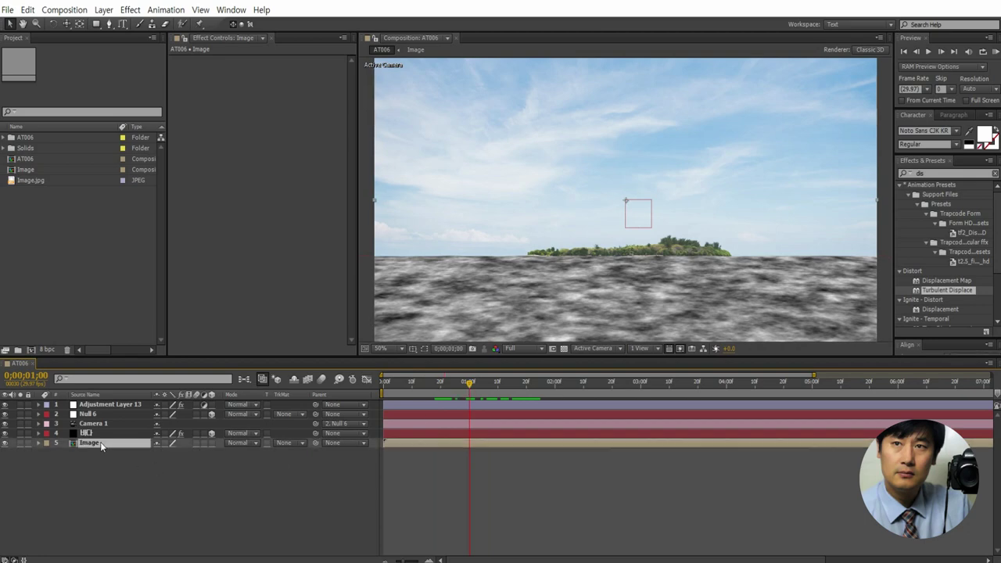
# Hide the Image layer and play back the noise plane on its own.
pyautogui.click(6, 445)
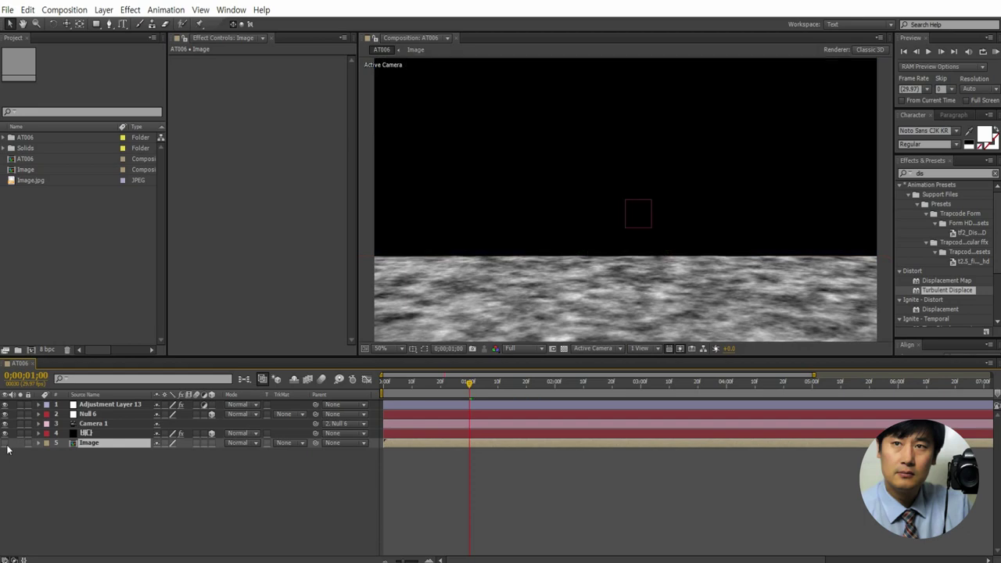
pyautogui.click(5, 444)
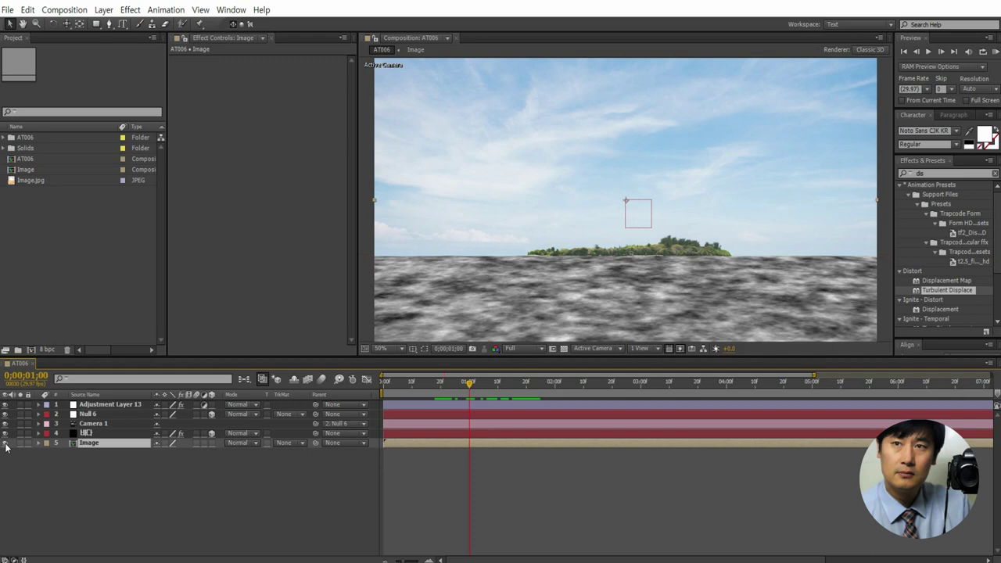
pyautogui.click(6, 444)
pyautogui.click(121, 469)
pyautogui.click(413, 381)
pyautogui.press('space')
# Pre-compose all five layers into a new composition named 바다, moving all attributes into it.
pyautogui.moveTo(86, 488); pyautogui.dragTo(118, 405)
pyautogui.rightClick(118, 405)
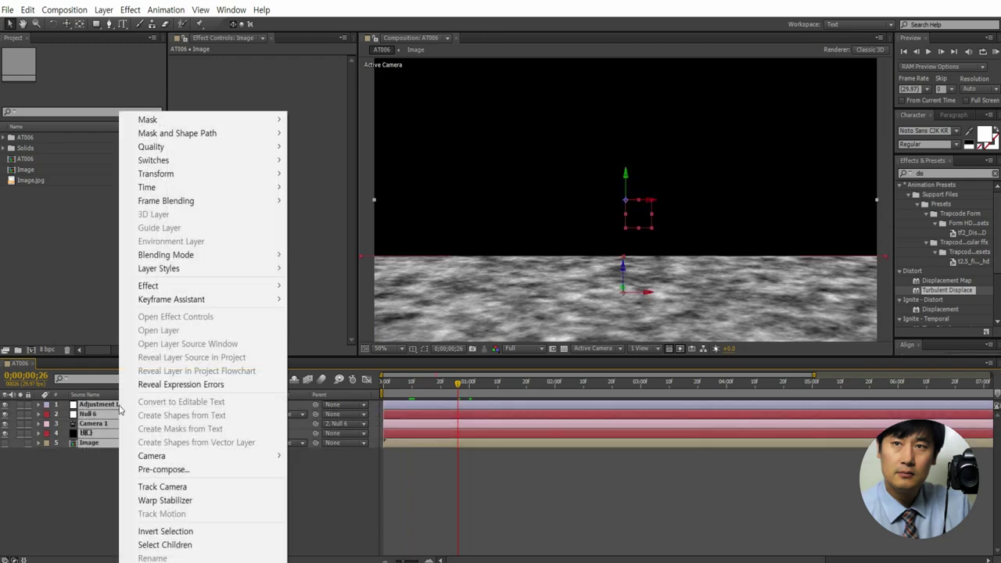
pyautogui.click(166, 469)
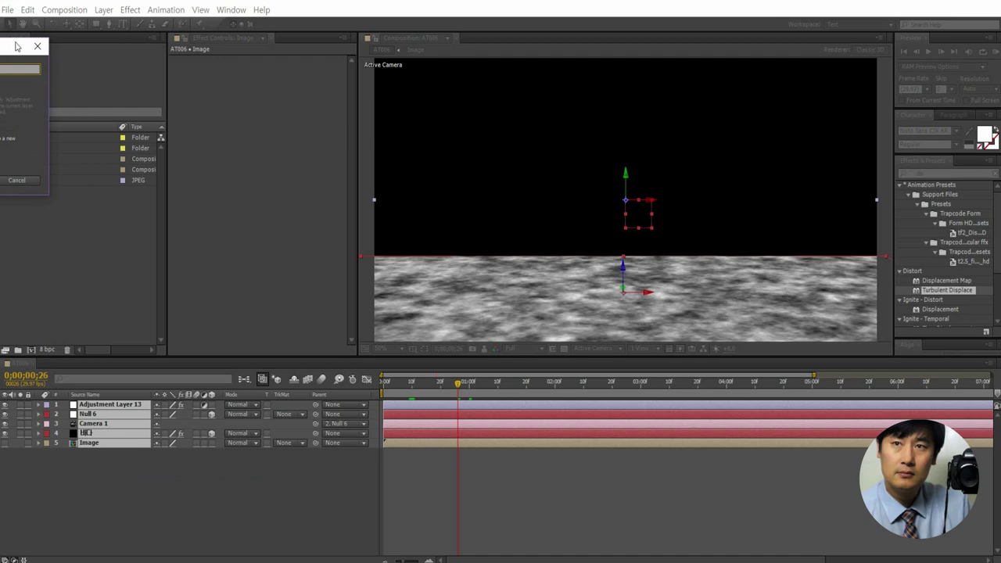
pyautogui.write('fgki')
pyautogui.doubleClick(413, 180)
pyautogui.write('ㄹ')
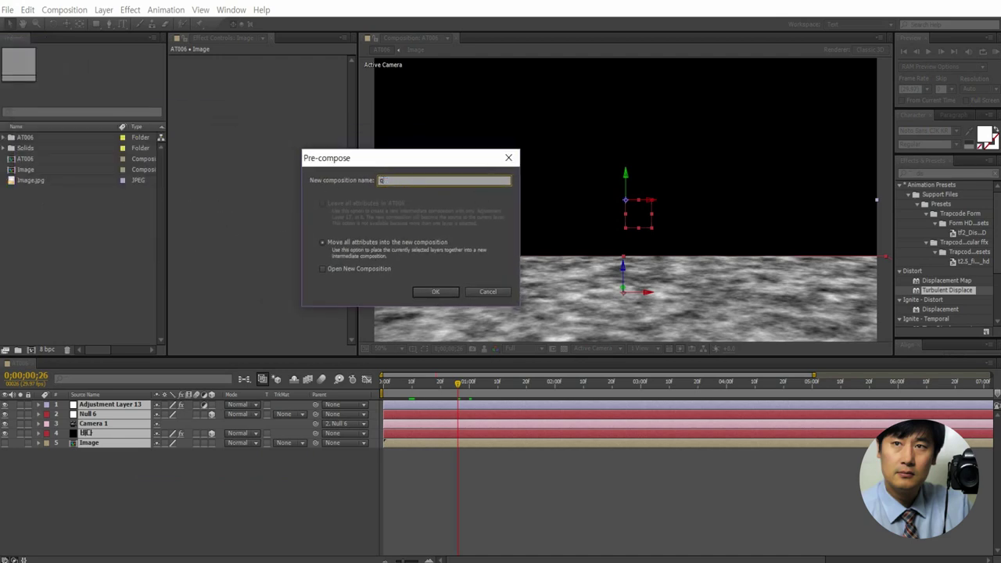
pyautogui.write('바디')
pyautogui.click(431, 292)
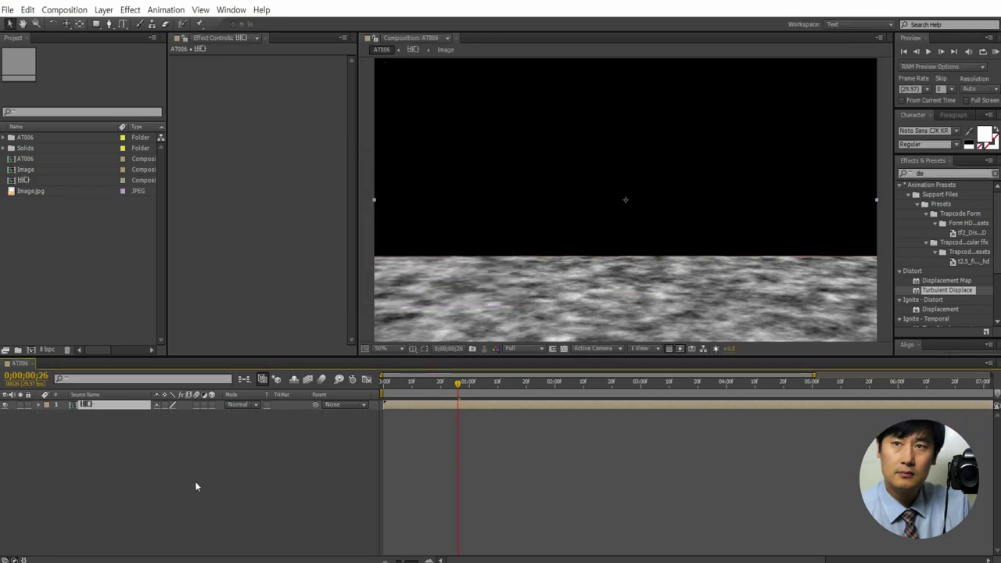
# Place the Image composition beneath the 바다 layer and check the combined result along the timeline.
pyautogui.click(225, 484)
pyautogui.click(36, 171)
pyautogui.moveTo(36, 170); pyautogui.dragTo(114, 479)
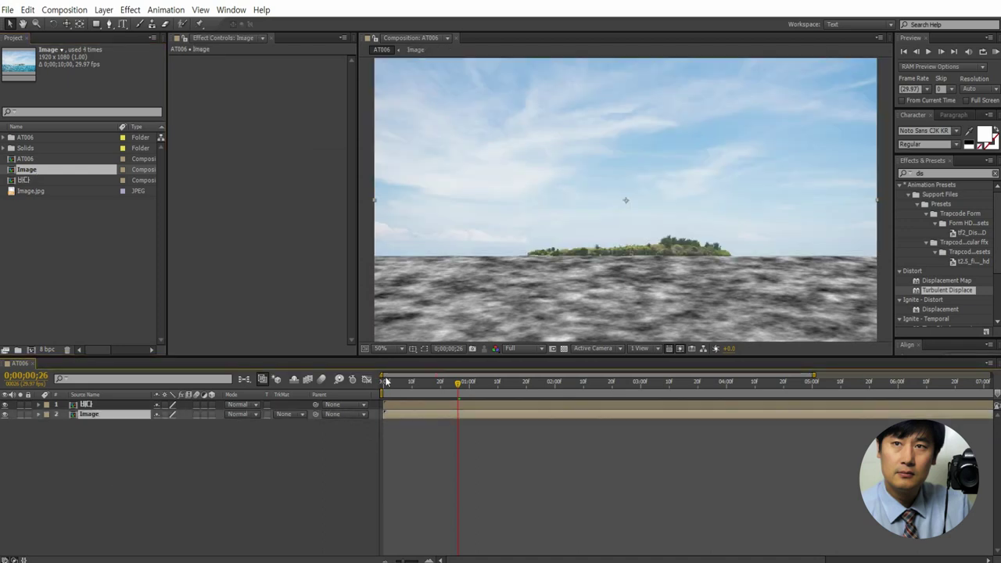
pyautogui.moveTo(403, 381); pyautogui.dragTo(431, 381)
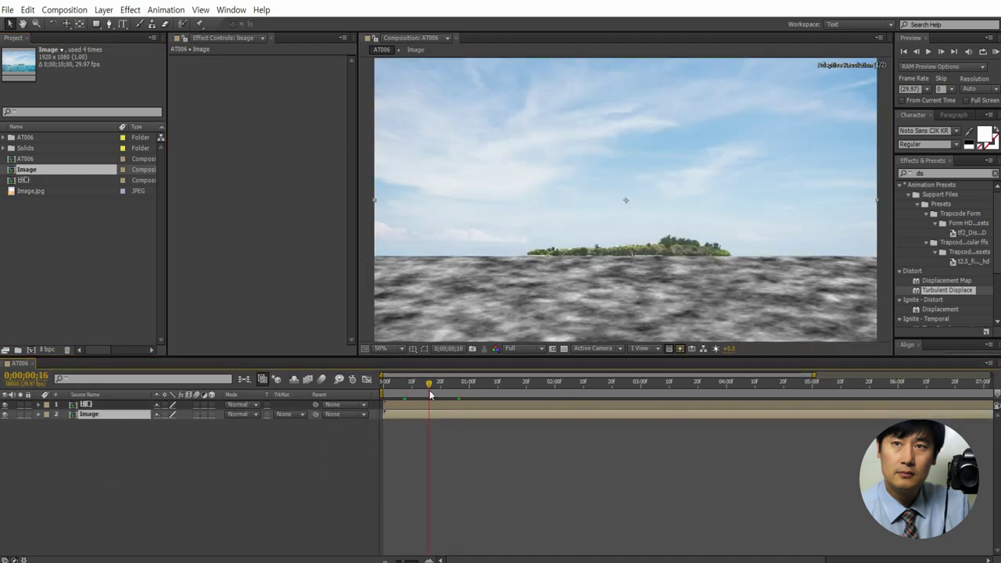
# Hide the 바다 layer, return to the first frame and apply Displacement Map to a new adjustment layer.
pyautogui.click(296, 491)
pyautogui.press('Home')
pyautogui.rightClick(324, 462)
pyautogui.moveTo(484, 322)
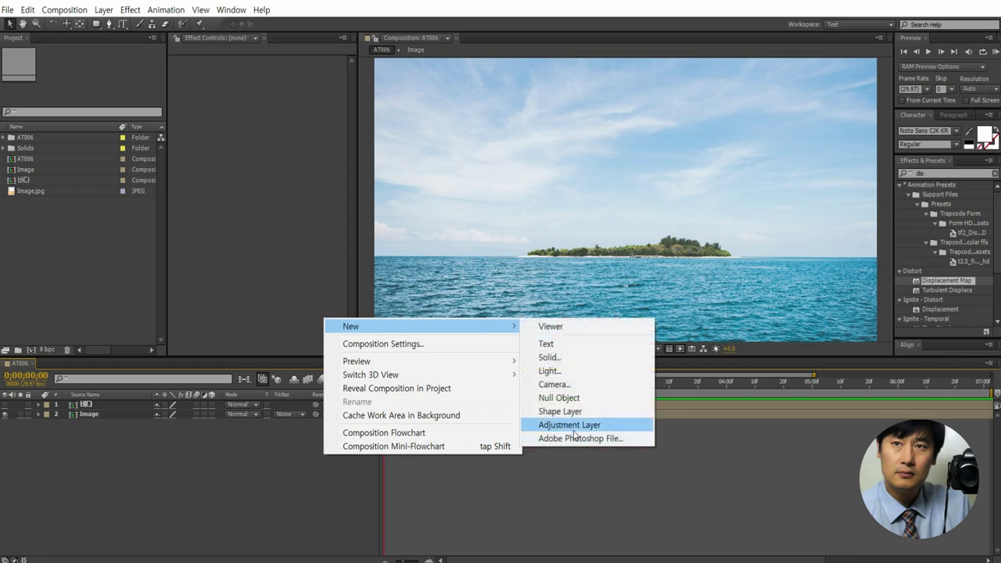
pyautogui.click(588, 426)
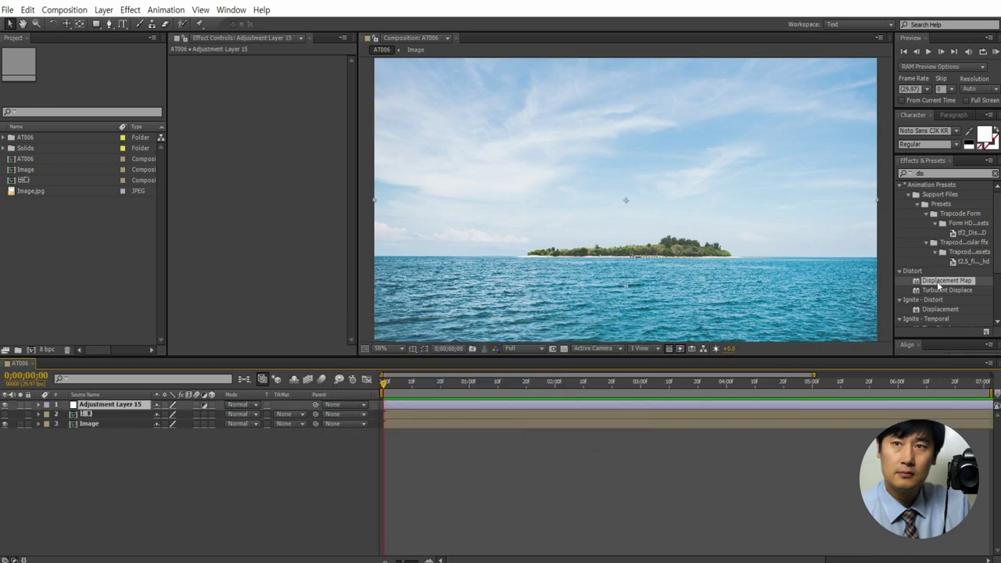
pyautogui.moveTo(937, 282); pyautogui.dragTo(129, 406)
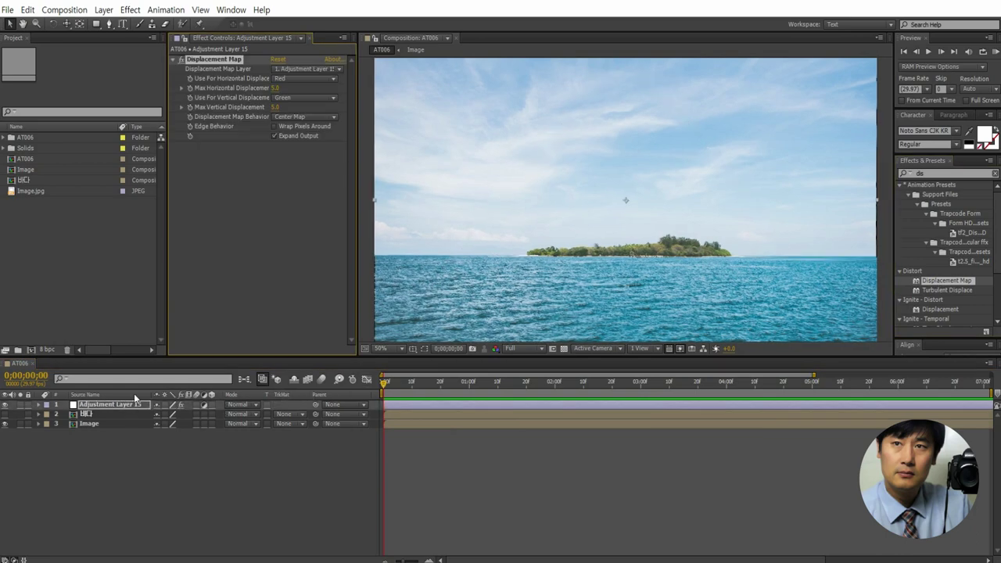
# Set the Displacement Map layer to 바다, with Max Horizontal Displacement 50 and Max Vertical Displacement 10, and preview the sea's motion.
pyautogui.click(286, 70)
pyautogui.click(307, 114)
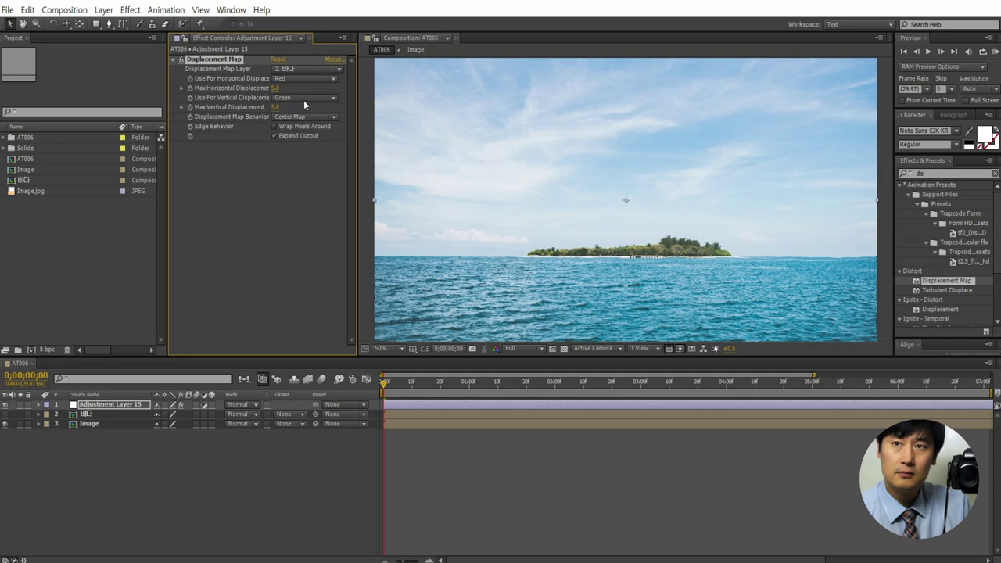
pyautogui.write('50')
pyautogui.press('Return')
pyautogui.click(276, 108)
pyautogui.press('Return')
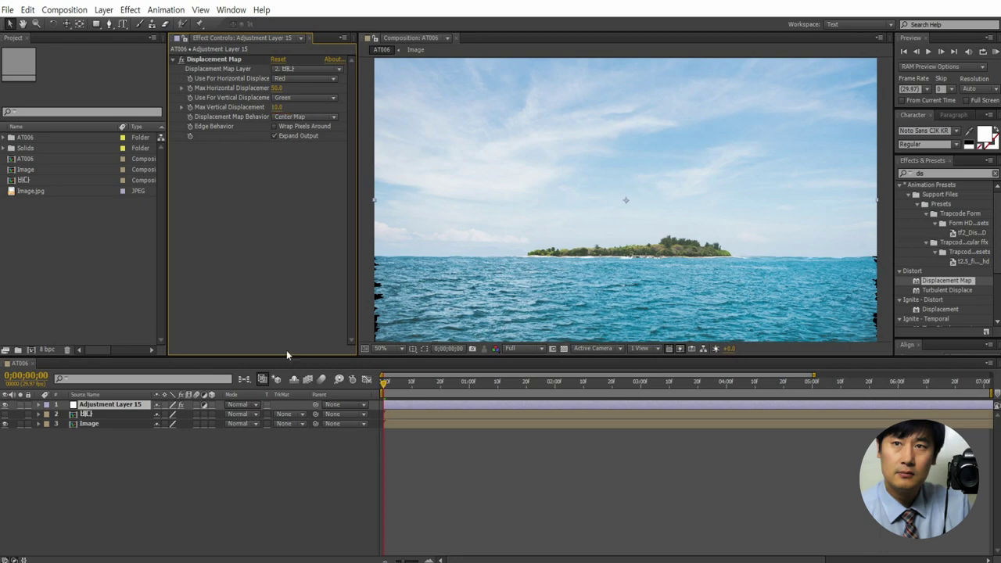
pyautogui.click(275, 536)
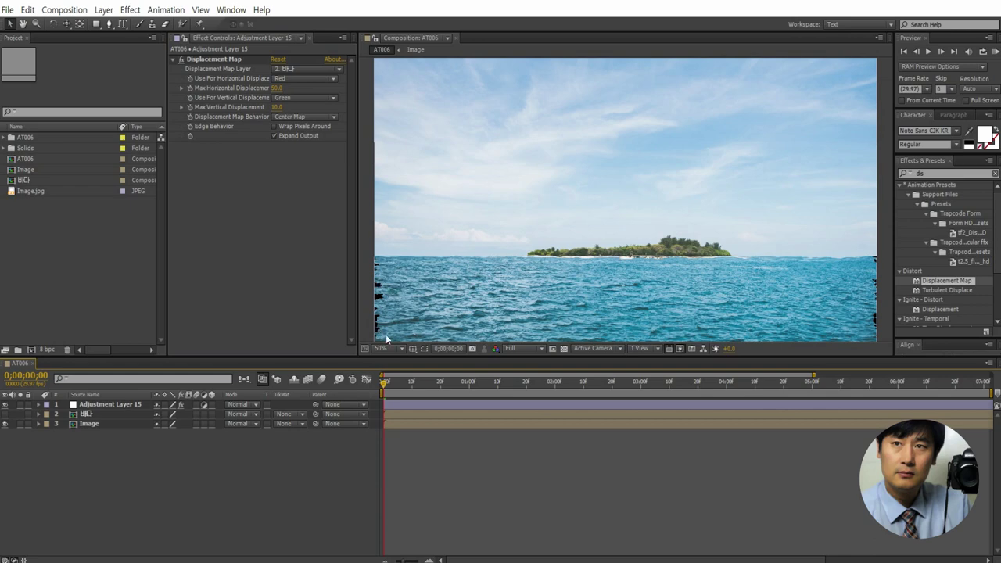
pyautogui.click(382, 388)
pyautogui.moveTo(391, 383); pyautogui.dragTo(511, 432)
# Pre-compose the adjustment layer, 바다 and Image into a new composition named 바다2.
pyautogui.moveTo(83, 453)
pyautogui.mouseDown()
pyautogui.moveTo(125, 405)
pyautogui.moveTo(122, 415)
pyautogui.mouseUp()
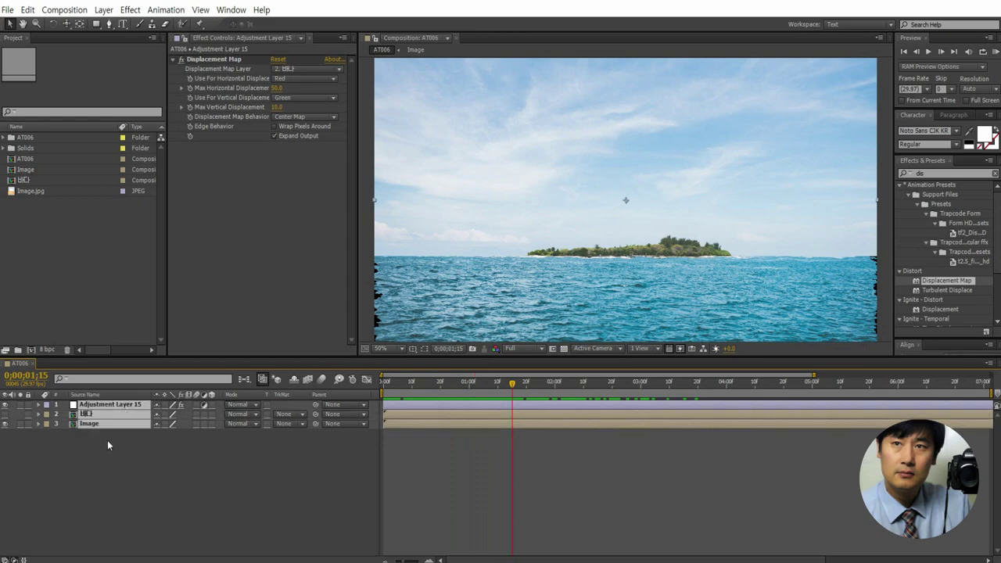
pyautogui.rightClick(121, 418)
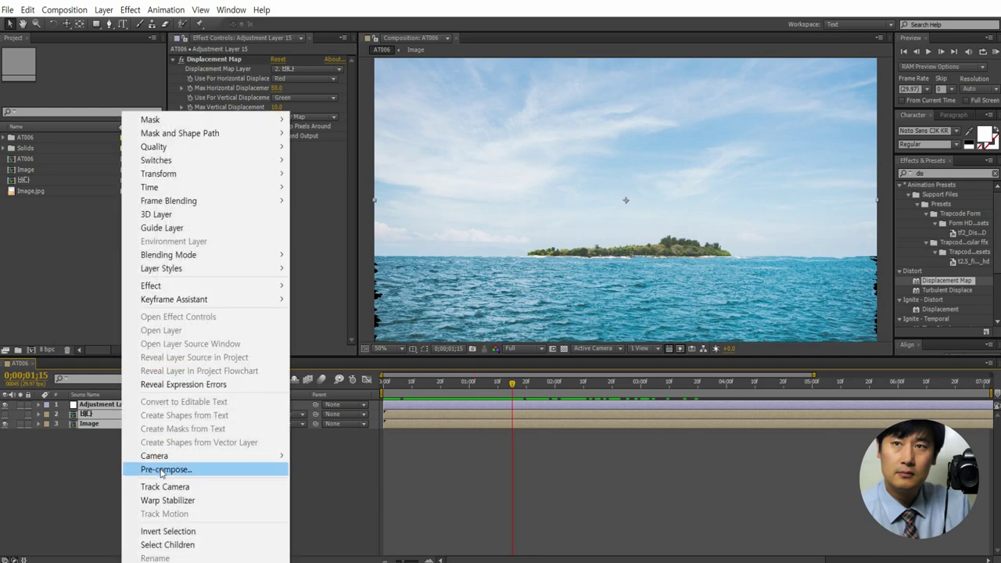
pyautogui.click(162, 470)
pyautogui.write('ㅂ')
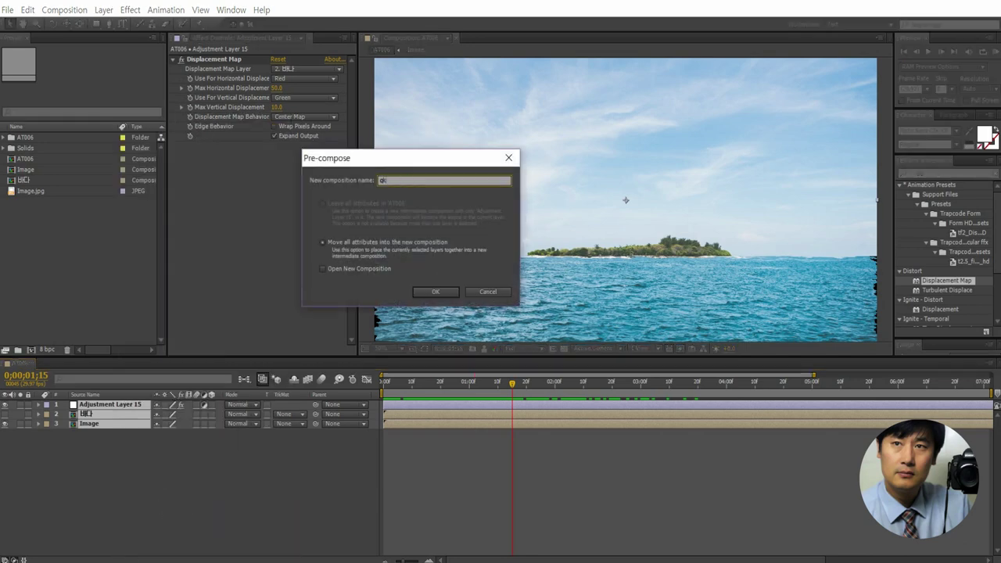
pyautogui.write('바다2')
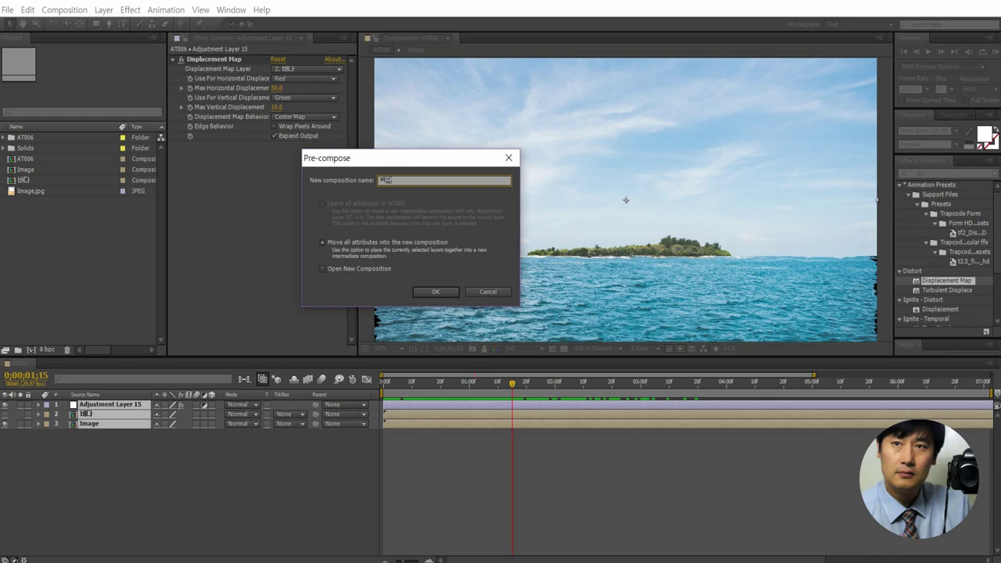
pyautogui.click(442, 292)
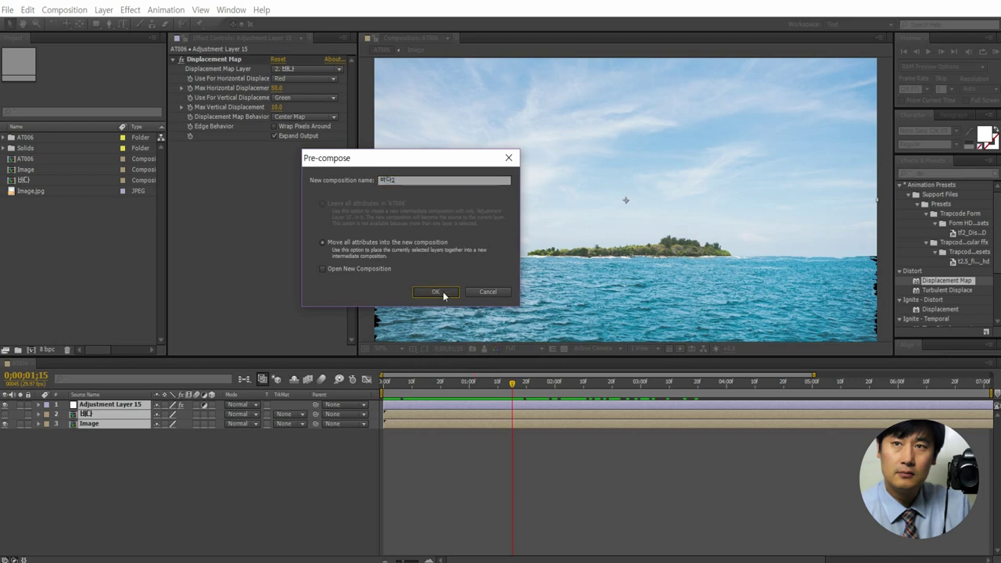
pyautogui.click(112, 439)
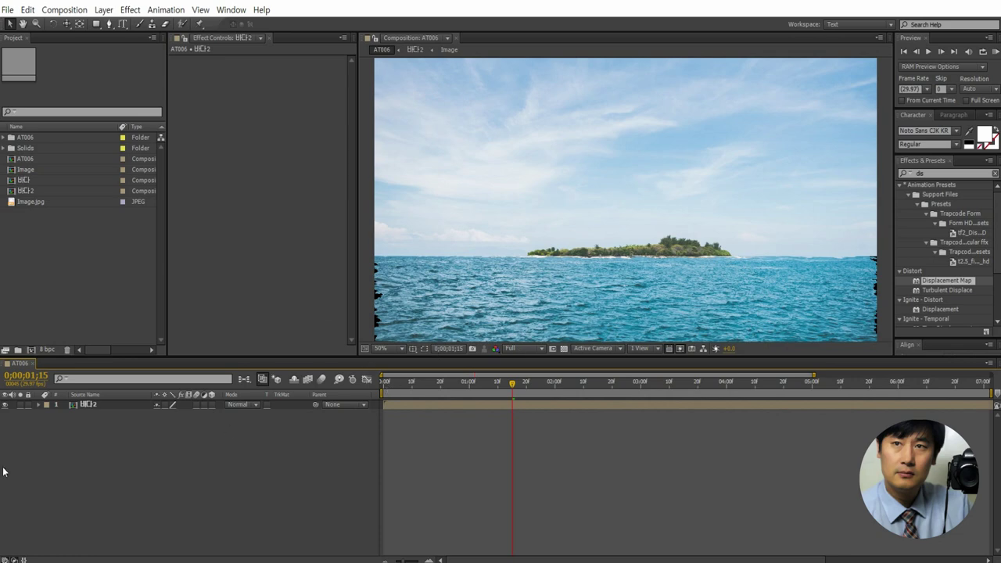
# Scale the 바다2 layer to 105% to push its broken edges out of frame, and preview from the first frame.
pyautogui.click(99, 405)
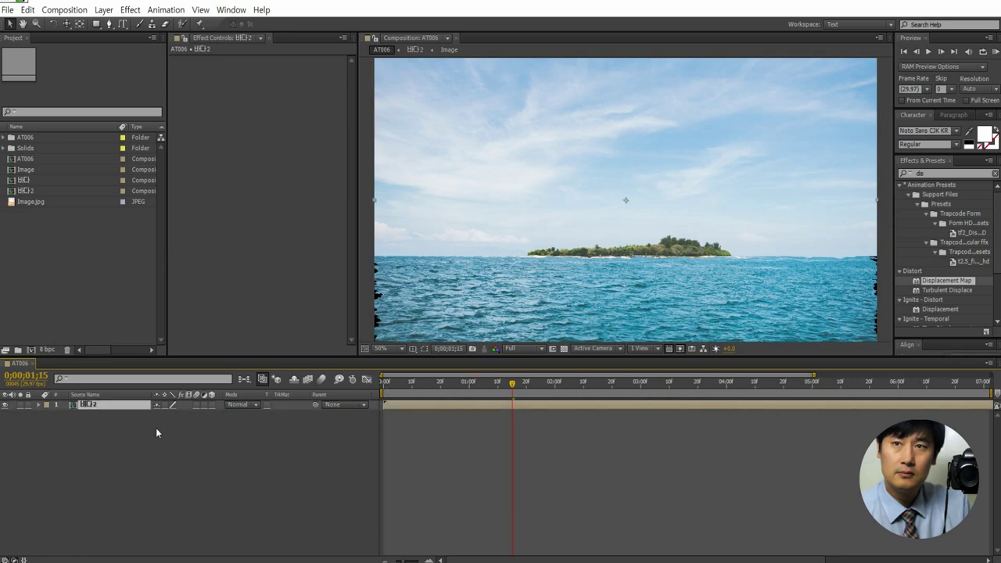
pyautogui.press('s')
pyautogui.moveTo(180, 414); pyautogui.dragTo(191, 422)
pyautogui.click(262, 482)
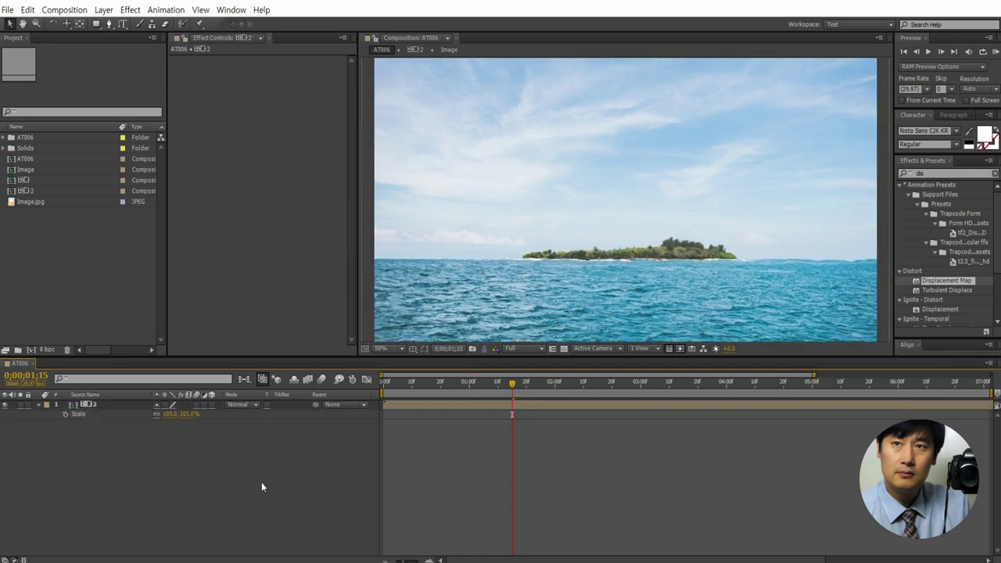
pyautogui.press('Home')
pyautogui.press('space')
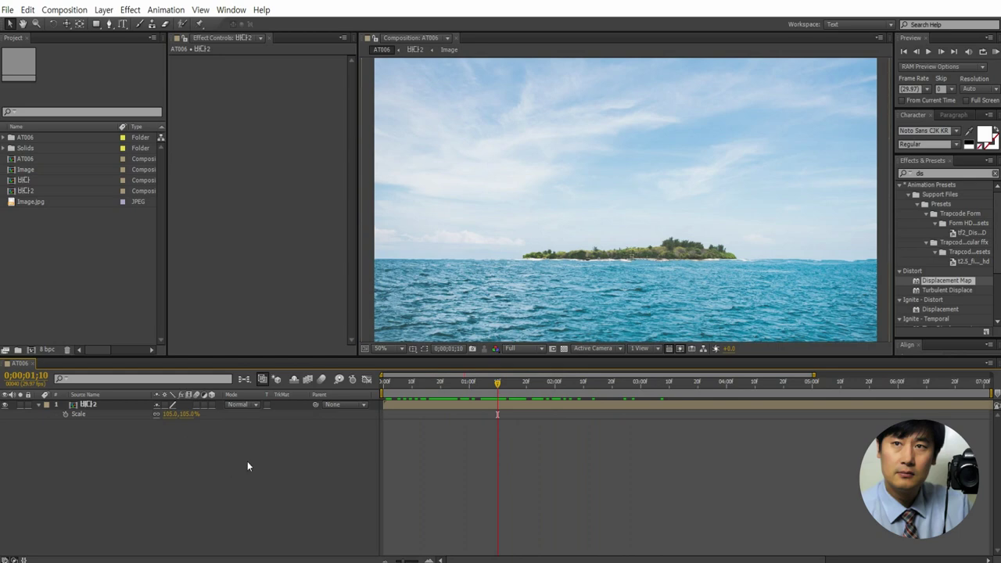
# Create a black 1920 × 1080 px solid named 하늘 above 바다2.
pyautogui.rightClick(329, 449)
pyautogui.moveTo(463, 318)
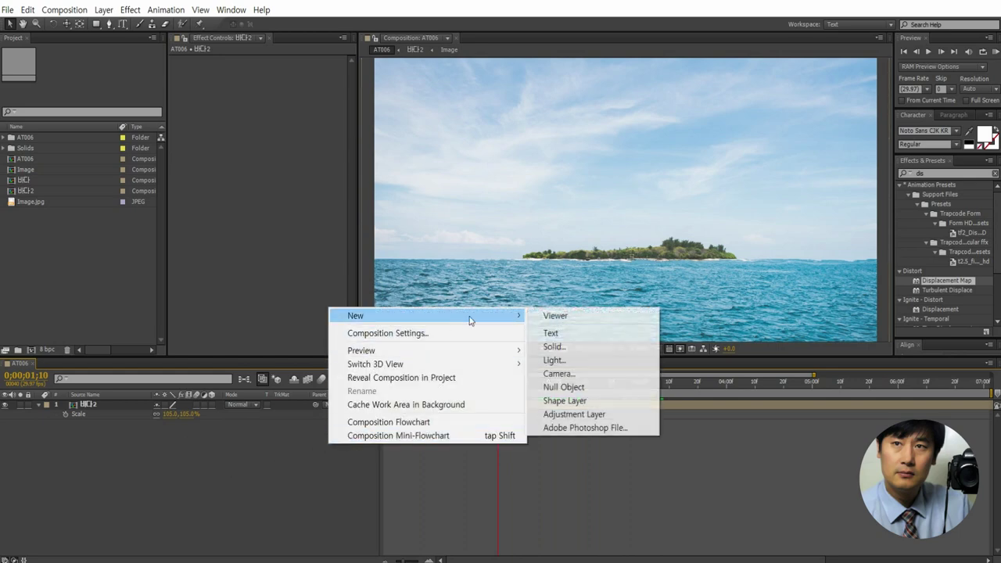
pyautogui.click(560, 346)
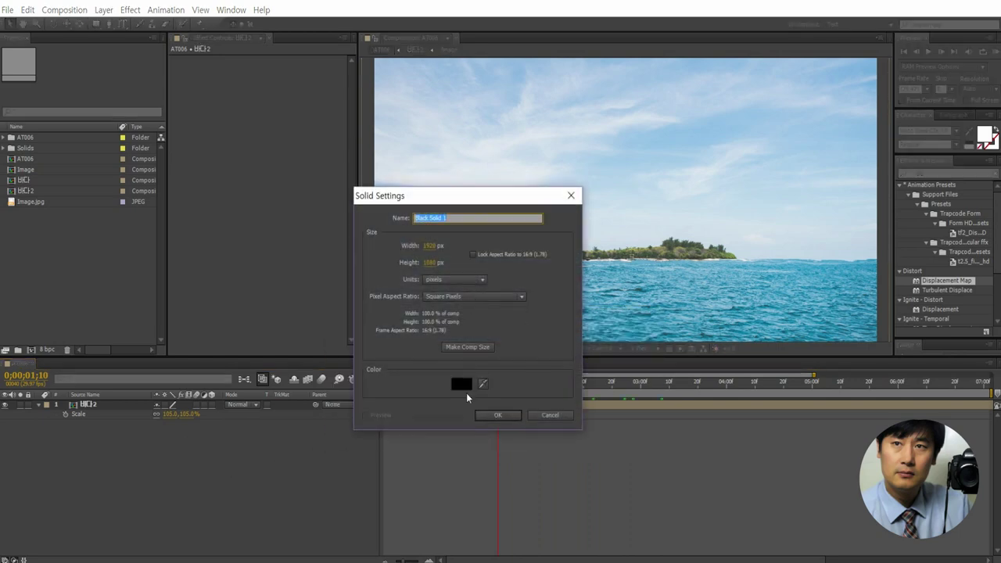
pyautogui.write('g')
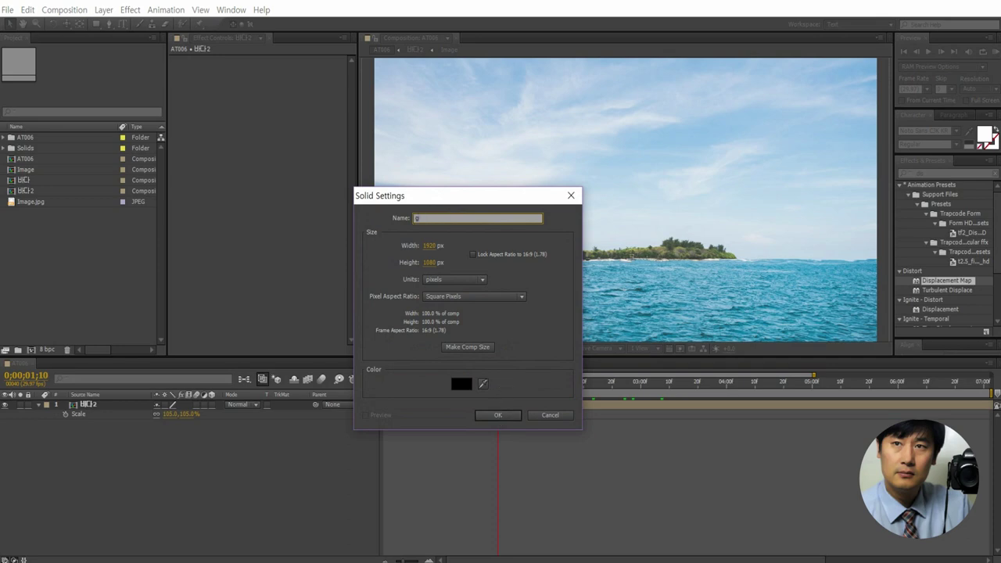
pyautogui.write('BG')
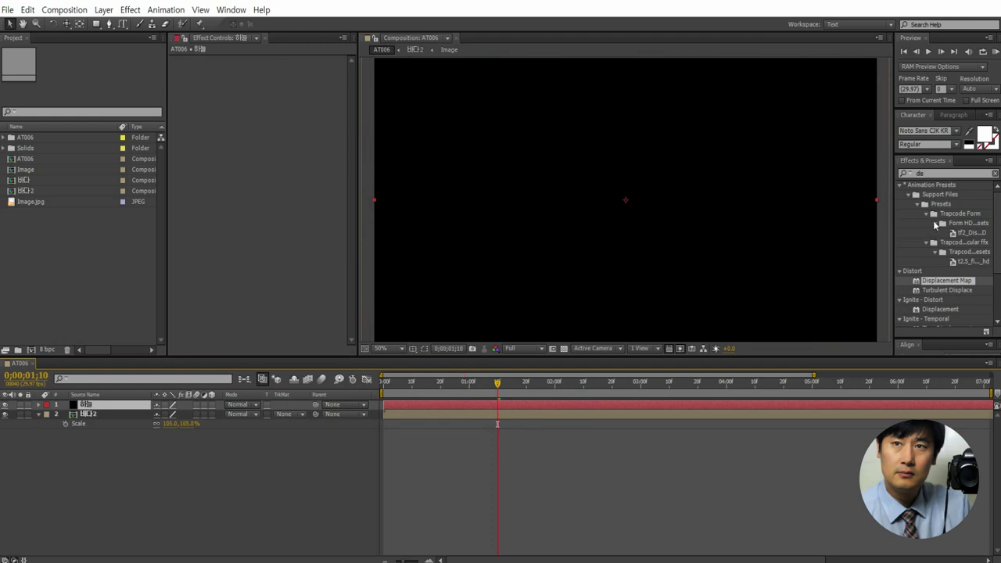
# Find the Noise & Grain version of Fractal Noise and apply it to the 하늘 solid.
pyautogui.click(936, 172)
pyautogui.press('BackSpace')
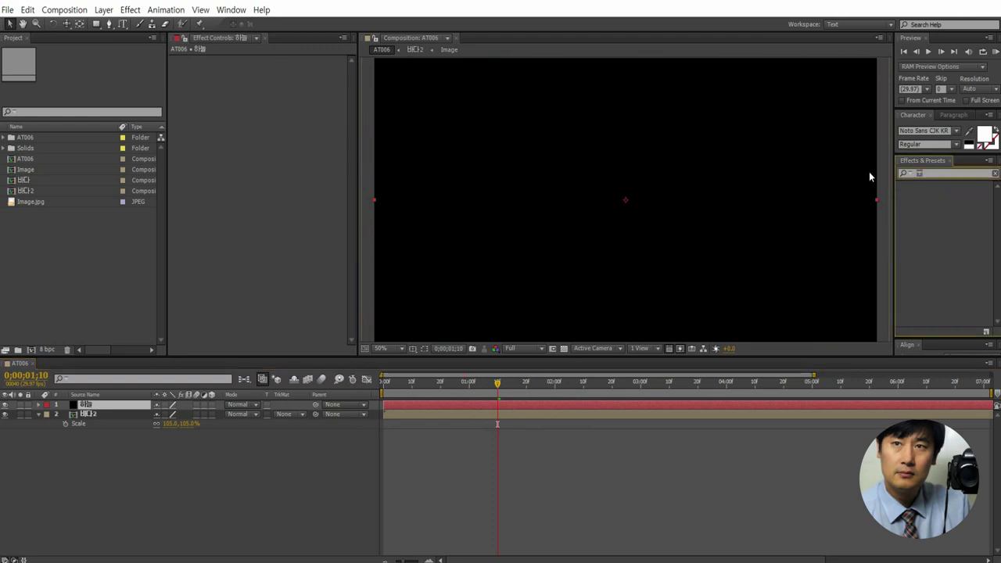
pyautogui.write('noi')
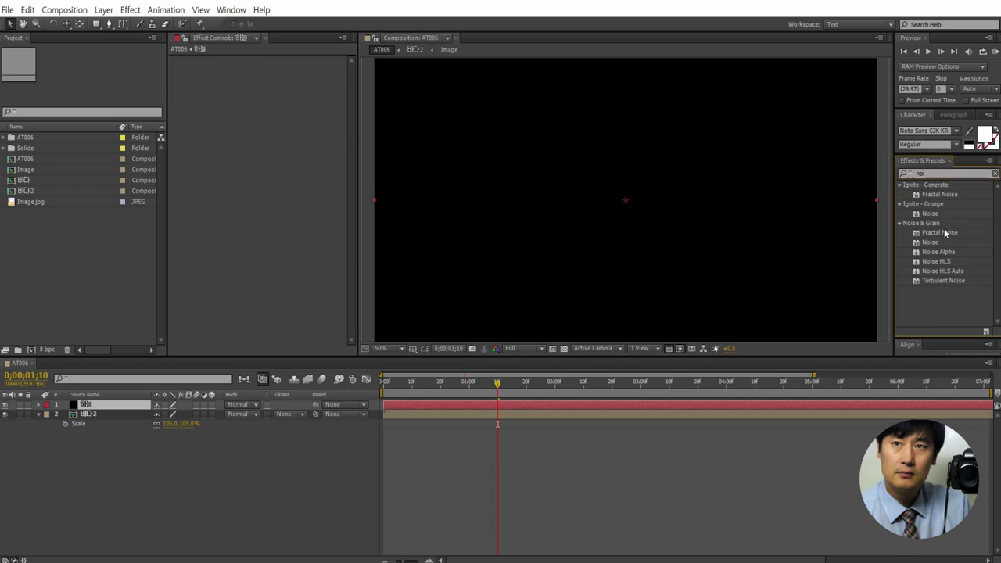
pyautogui.moveTo(945, 233); pyautogui.dragTo(89, 405)
# Set the Fractal Noise to Fractal Type Cloudy and Noise Type Spline, with reduced Contrast and Brightness -25.
pyautogui.click(291, 70)
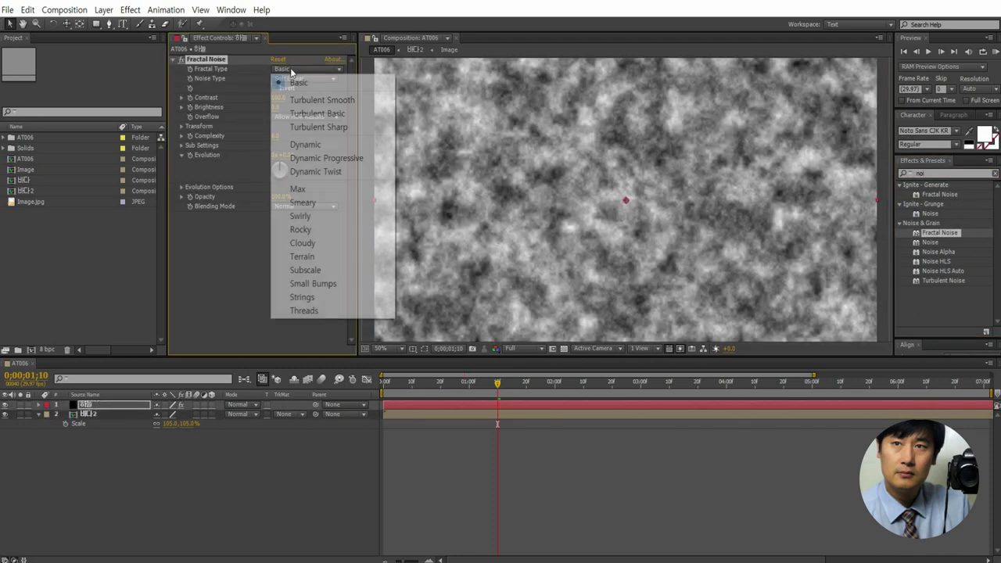
pyautogui.click(302, 243)
pyautogui.click(308, 81)
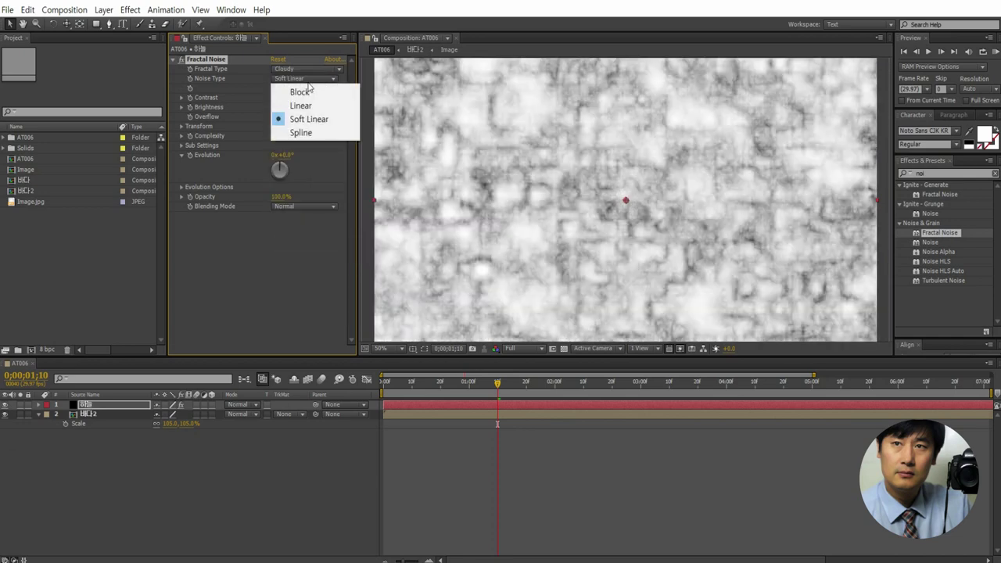
pyautogui.click(310, 133)
pyautogui.moveTo(278, 98)
pyautogui.mouseDown()
pyautogui.moveTo(250, 98)
pyautogui.moveTo(279, 109)
pyautogui.moveTo(266, 110)
pyautogui.moveTo(280, 103)
pyautogui.mouseUp()
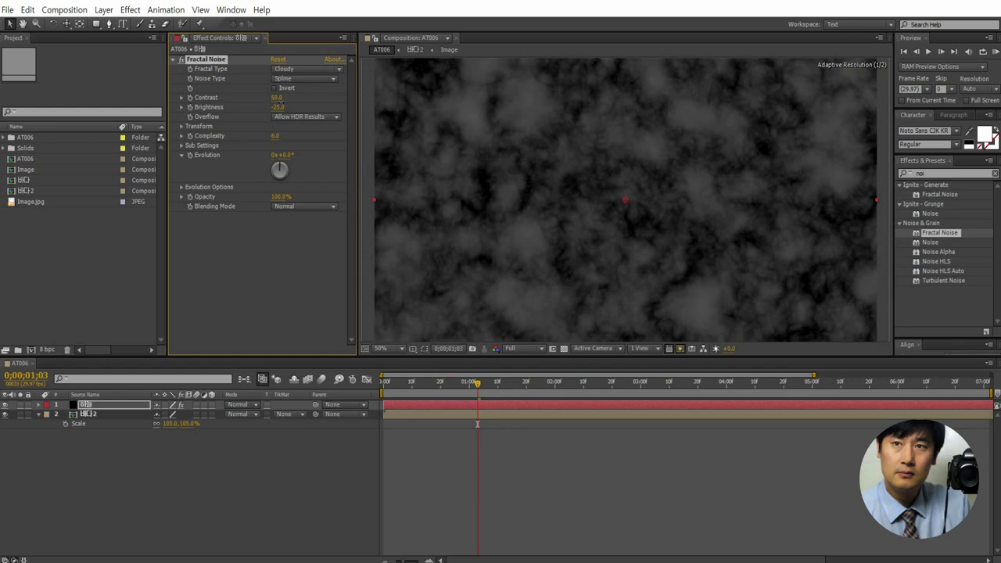
pyautogui.click(158, 427)
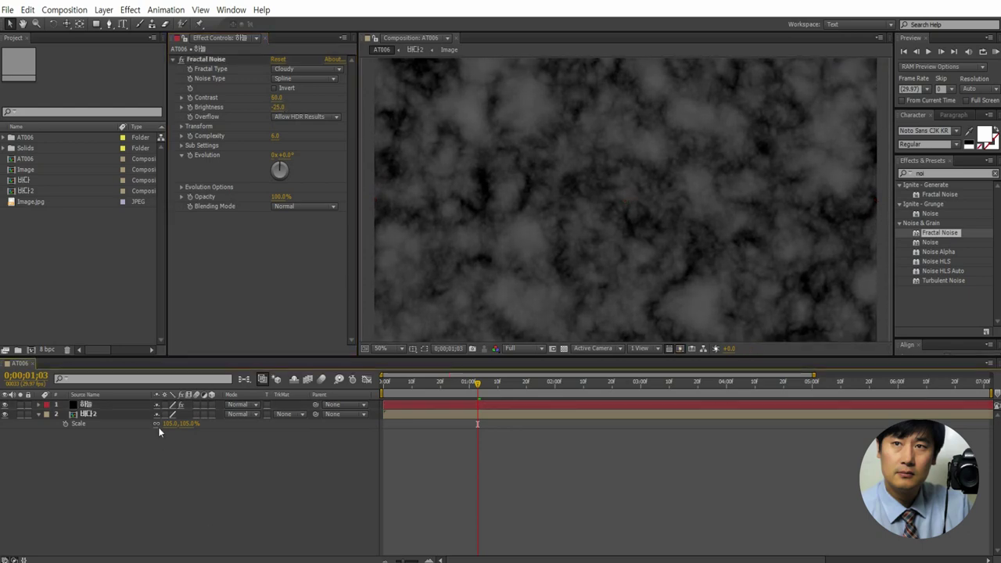
# Pre-compose the 하늘 solid into a composition named 하늘, moving all attributes into the new composition.
pyautogui.click(108, 406)
pyautogui.rightClick(107, 407)
pyautogui.click(190, 469)
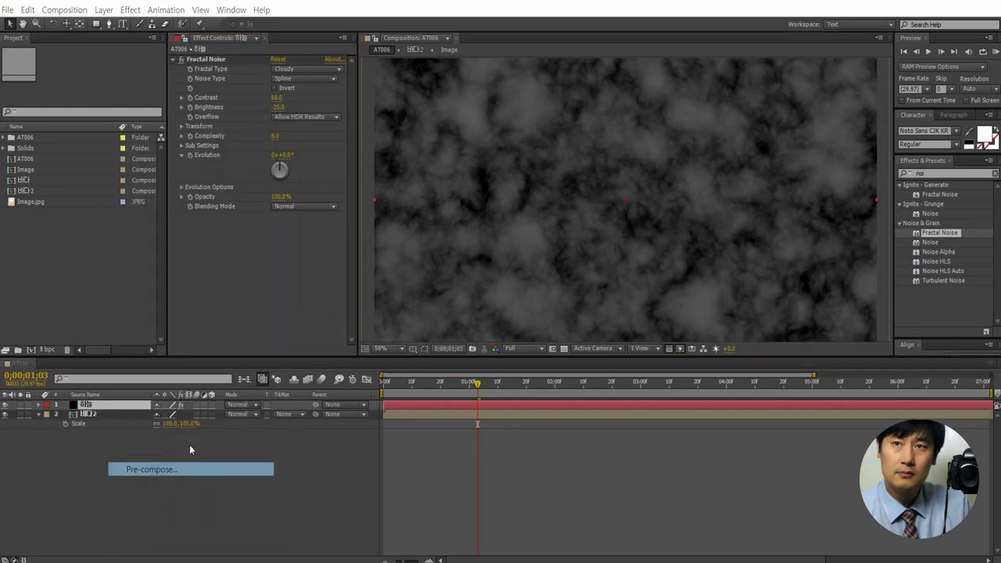
pyautogui.write('g')
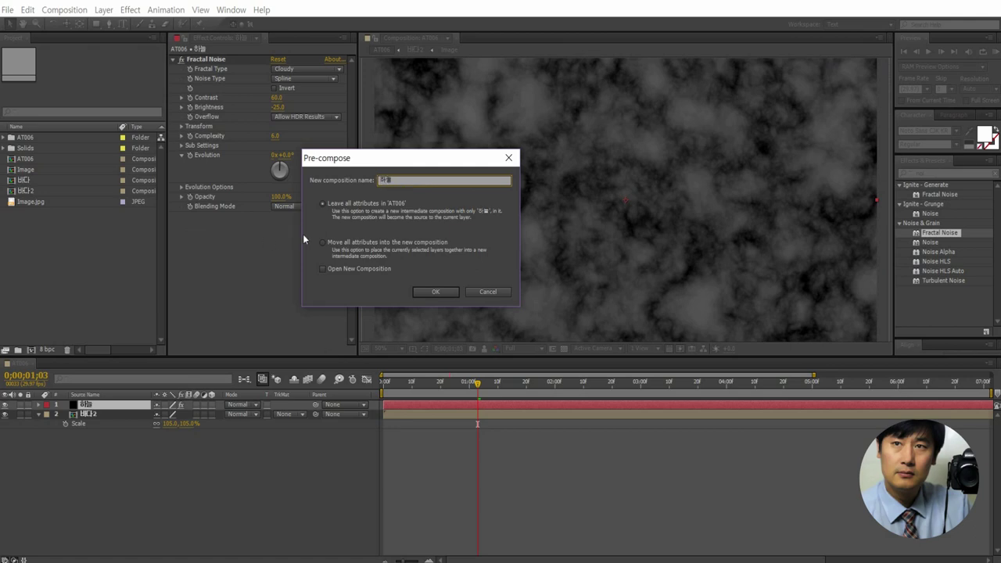
pyautogui.click(330, 247)
pyautogui.click(436, 292)
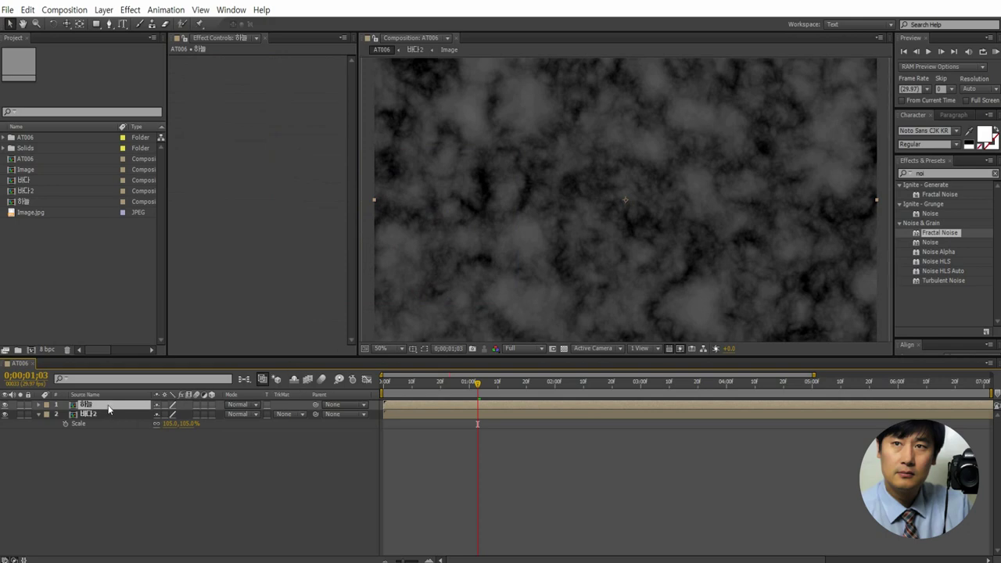
# Set the 하늘 layer's blending mode to Screen and make it a 3D layer.
pyautogui.click(243, 407)
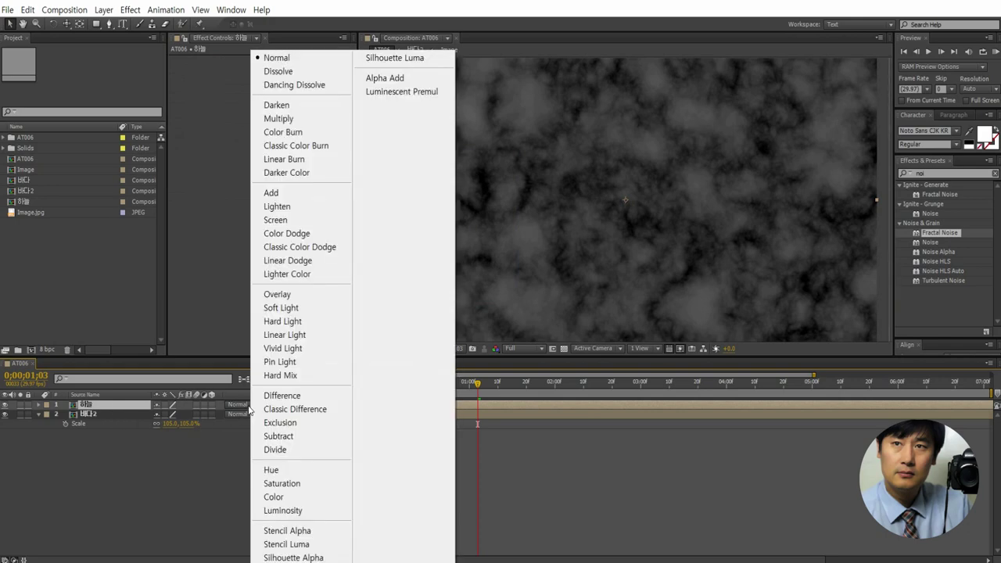
pyautogui.click(283, 221)
pyautogui.click(226, 476)
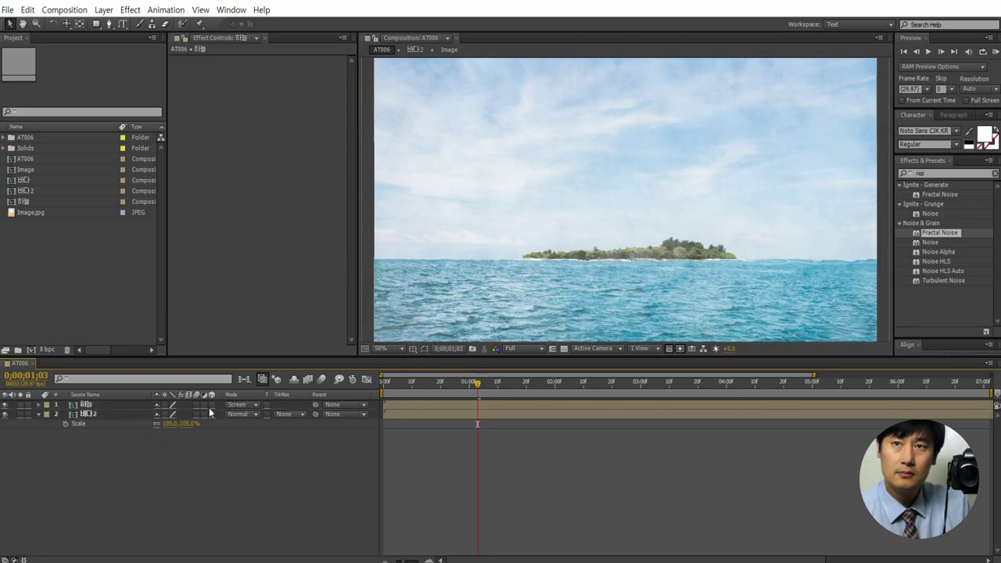
# Add a two-node camera with the 50mm preset to the AT006 composition.
pyautogui.rightClick(336, 458)
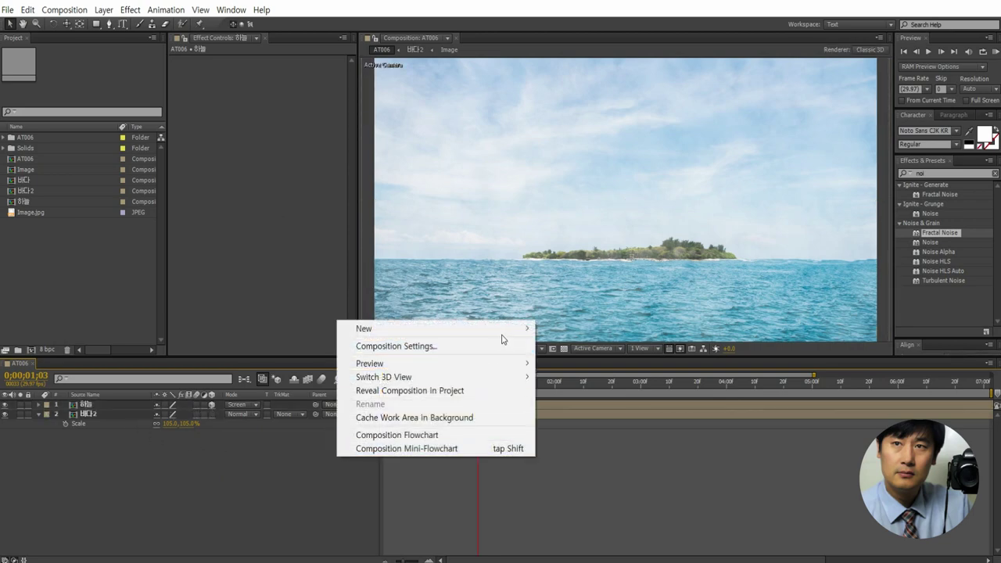
pyautogui.moveTo(517, 329)
pyautogui.click(563, 384)
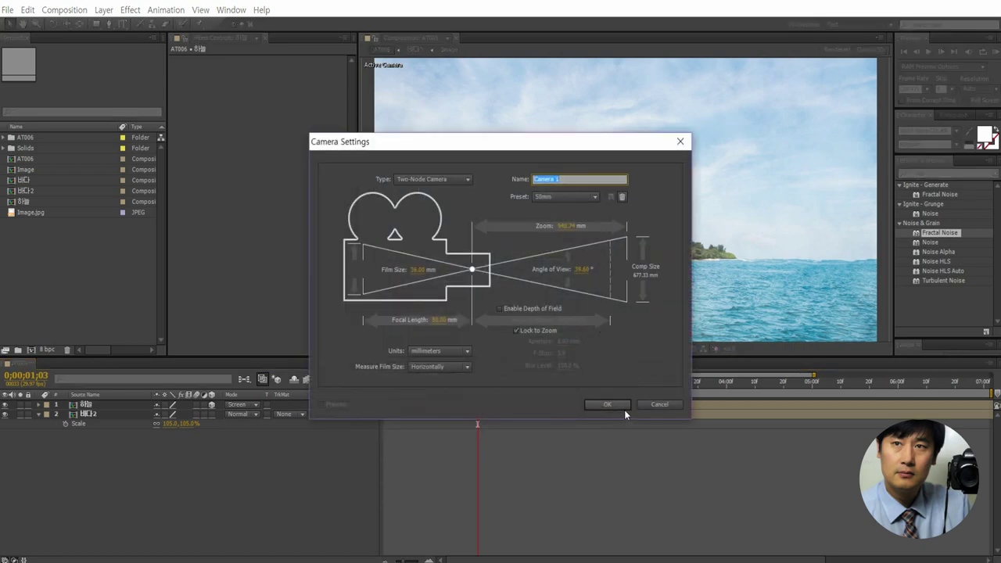
pyautogui.click(608, 405)
# Add a null object, make it 3D and parent Camera 1 to it.
pyautogui.rightClick(238, 486)
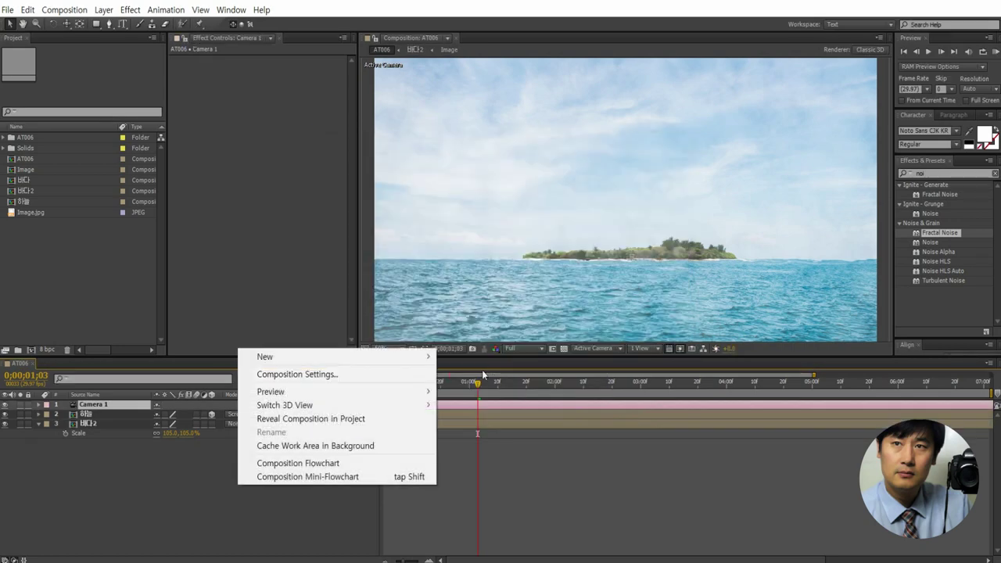
pyautogui.moveTo(414, 357)
pyautogui.click(474, 428)
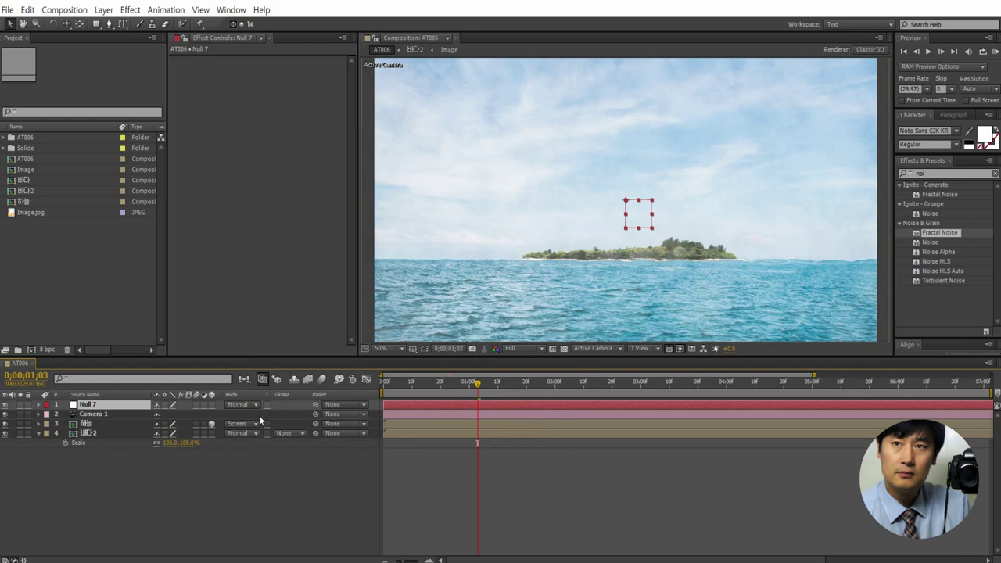
pyautogui.click(212, 406)
pyautogui.moveTo(315, 414); pyautogui.dragTo(109, 405)
# Tilt the null to an X Orientation of 318° and move it to about 965, 1534, 717 so the clouds recede toward the horizon.
pyautogui.press('r')
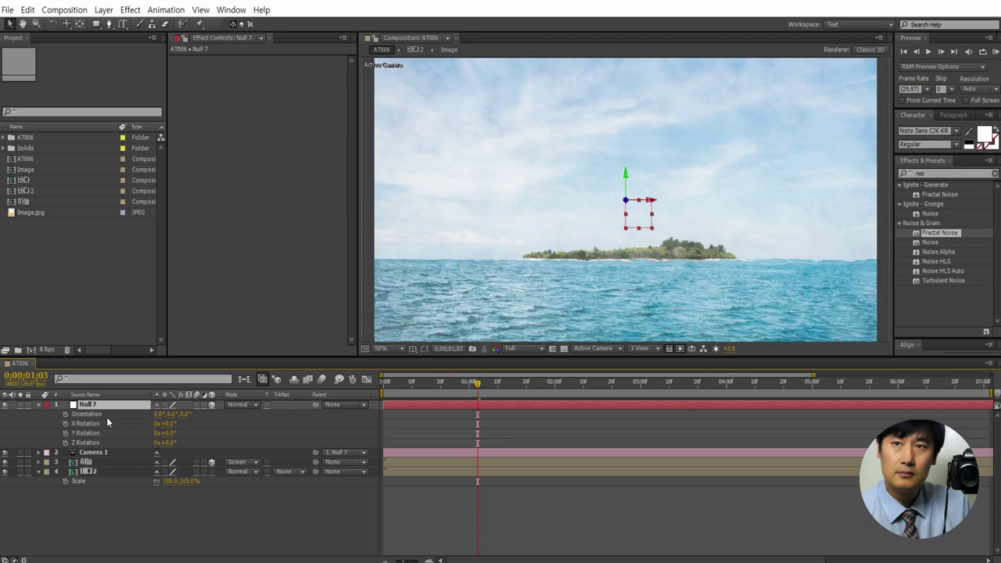
pyautogui.click(145, 416)
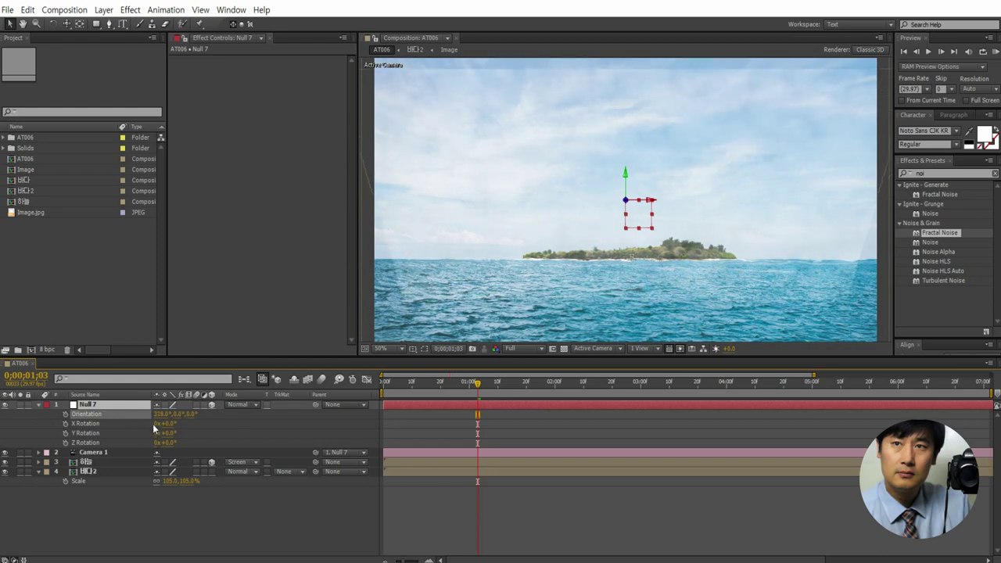
pyautogui.press('Return')
pyautogui.click(116, 405)
pyautogui.hotkey('shift', 'p')
pyautogui.moveTo(177, 415); pyautogui.dragTo(270, 415)
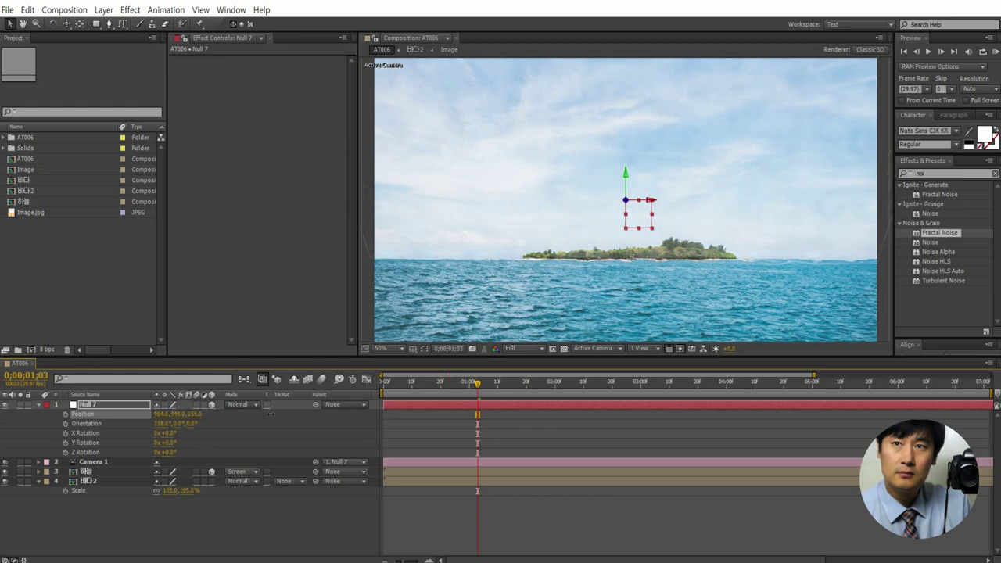
pyautogui.press(',')
pyautogui.press(',')
pyautogui.moveTo(442, 386); pyautogui.dragTo(459, 385)
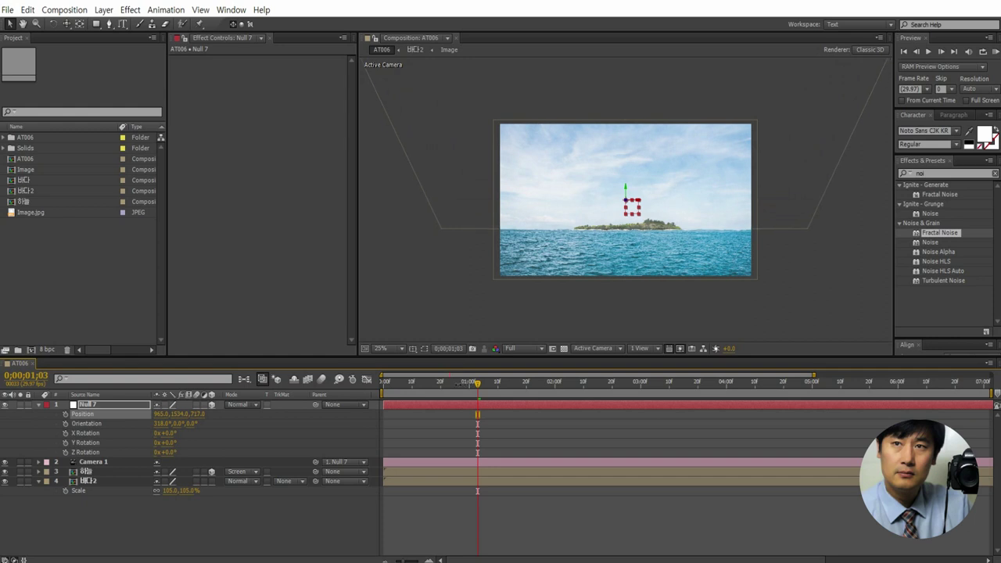
# Draw a rectangular mask on Null 7 covering the sky down to the horizon, and feather it by 54 pixels.
pyautogui.press('q')
pyautogui.moveTo(364, 91); pyautogui.dragTo(816, 230)
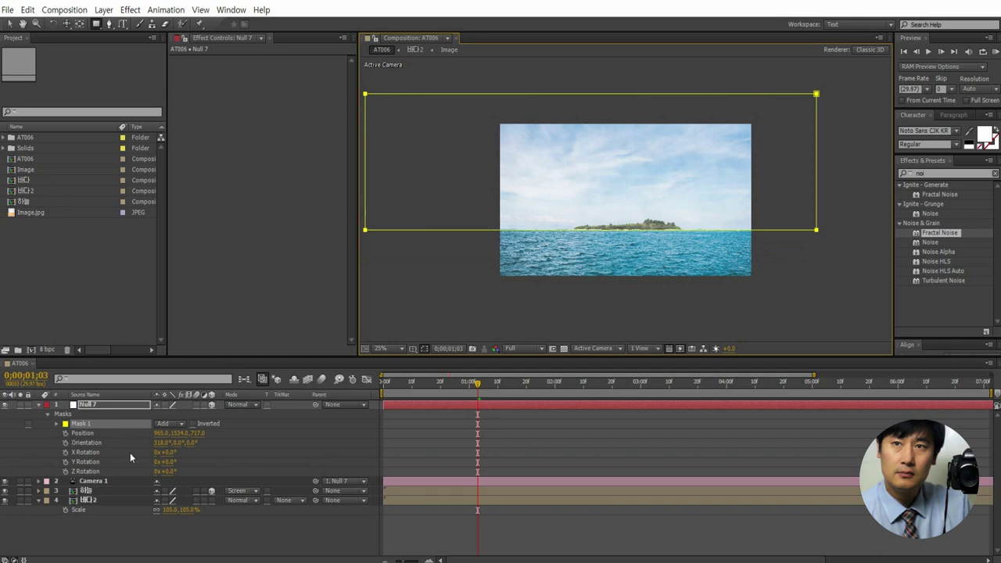
pyautogui.click(56, 424)
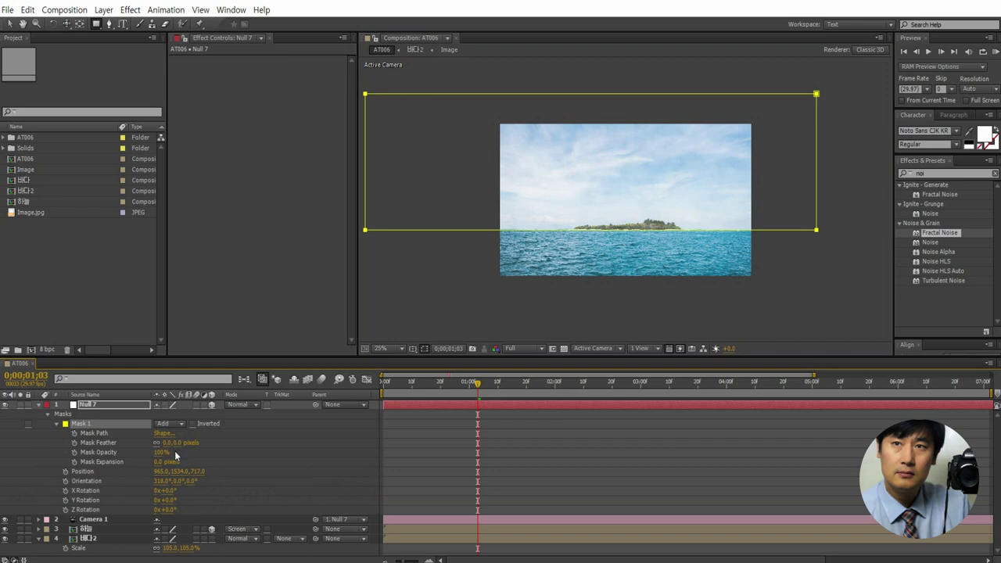
pyautogui.moveTo(167, 443); pyautogui.dragTo(190, 442)
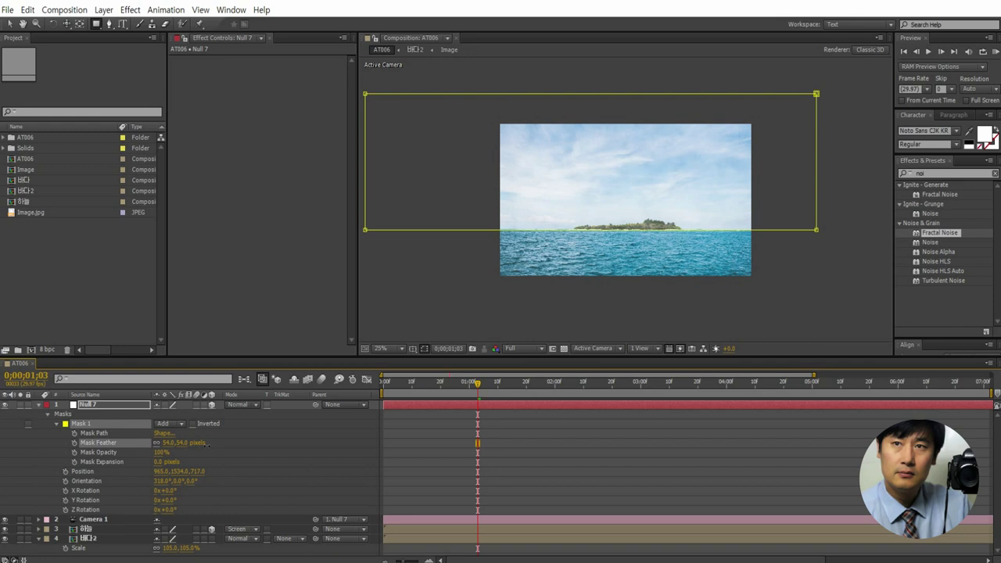
pyautogui.click(328, 438)
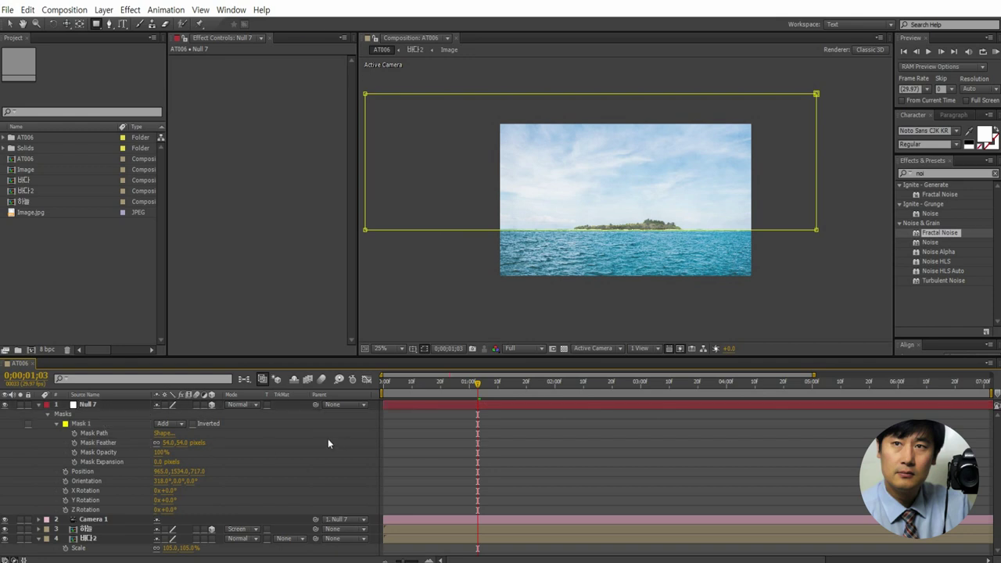
pyautogui.press('u')
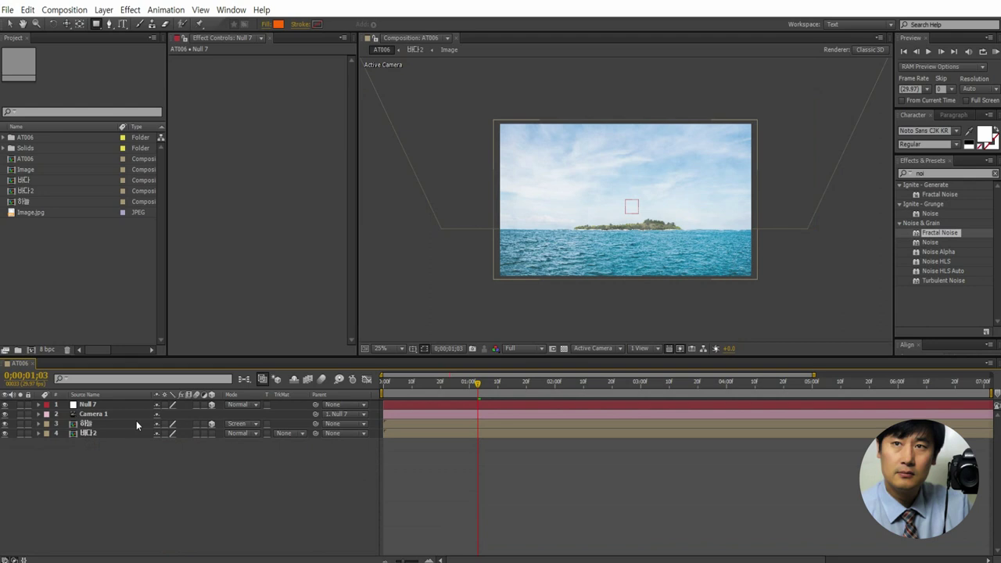
# Shift Null 7 to a higher X position at the first frame and set a Position keyframe there.
pyautogui.click(103, 407)
pyautogui.click(414, 384)
pyautogui.moveTo(414, 384)
pyautogui.mouseDown()
pyautogui.moveTo(388, 384)
pyautogui.moveTo(423, 384)
pyautogui.mouseUp()
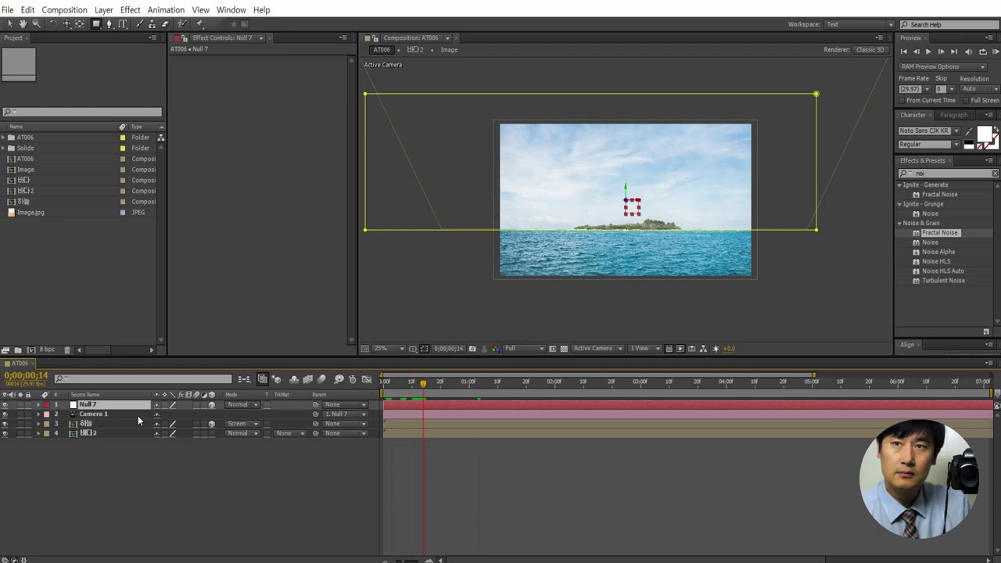
pyautogui.hotkey('alt', 'shift', 'p')
pyautogui.click(383, 390)
pyautogui.moveTo(160, 414); pyautogui.dragTo(260, 426)
pyautogui.click(65, 414)
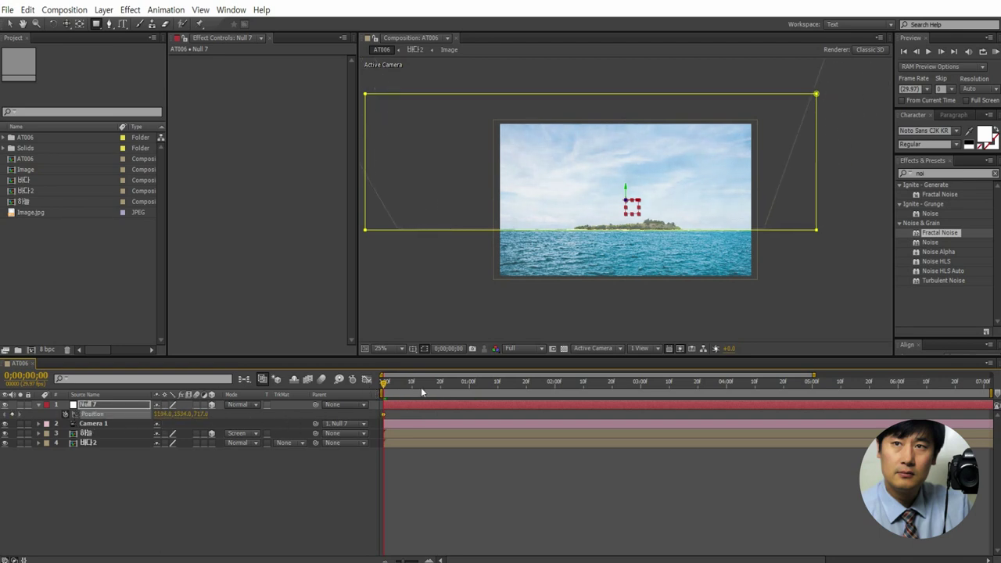
# Shift Null 7 to a lower X position at the last frame, 0;00;09;29, and scrub the timeline to check the cloud motion.
pyautogui.press('End')
pyautogui.moveTo(161, 414); pyautogui.dragTo(61, 415)
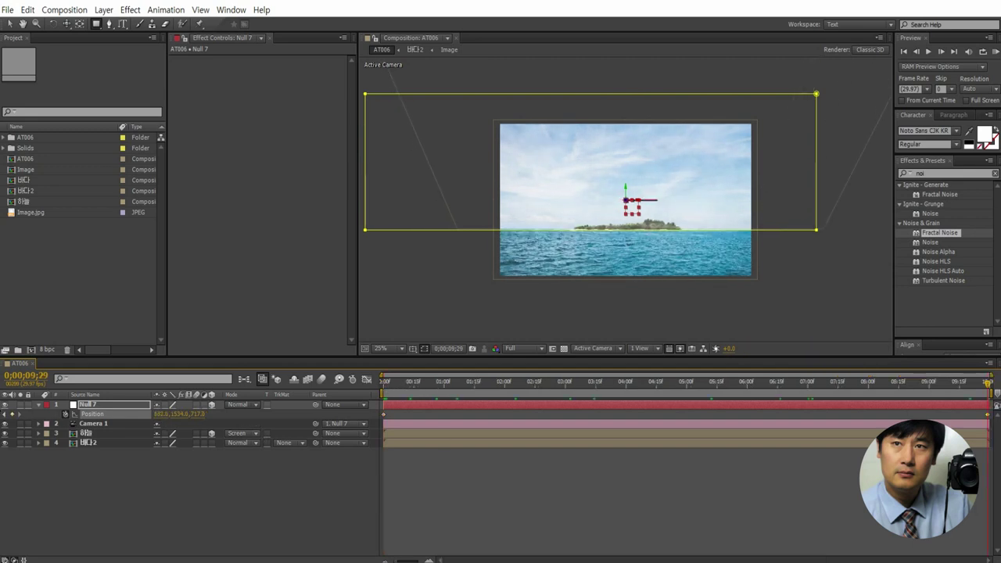
pyautogui.moveTo(156, 420); pyautogui.dragTo(147, 419)
pyautogui.click(392, 385)
pyautogui.moveTo(393, 385); pyautogui.dragTo(463, 408)
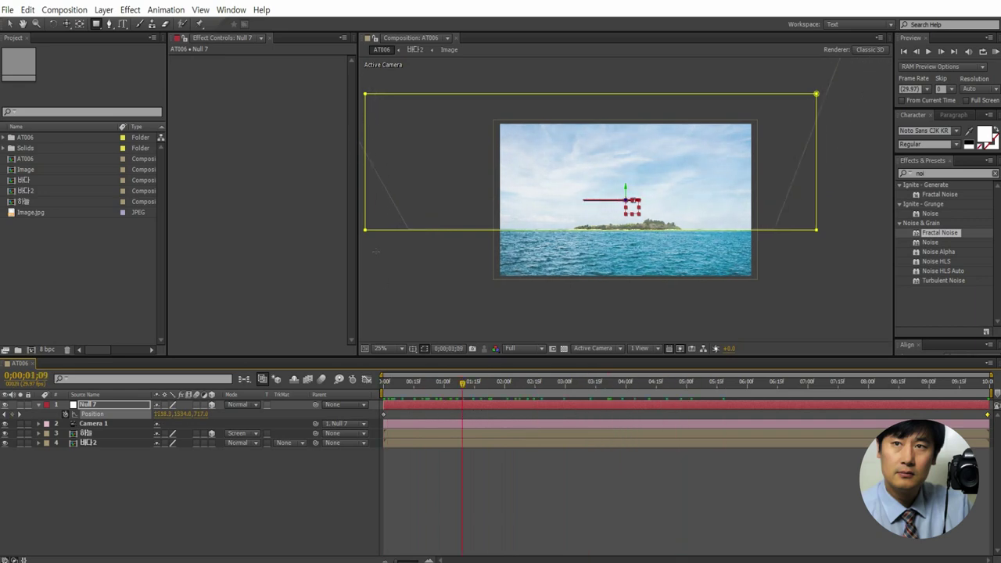
# Open the 하늘 precomp and drive its Fractal Noise Evolution with the expression time*10.
pyautogui.press('.')
pyautogui.moveTo(390, 386); pyautogui.dragTo(587, 395)
pyautogui.moveTo(511, 407); pyautogui.dragTo(622, 397)
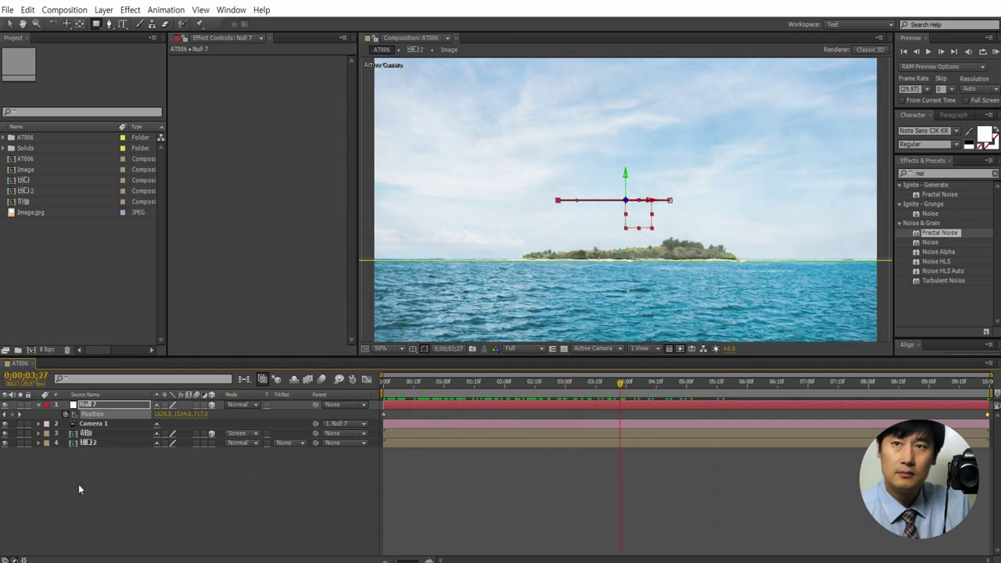
pyautogui.click(86, 434)
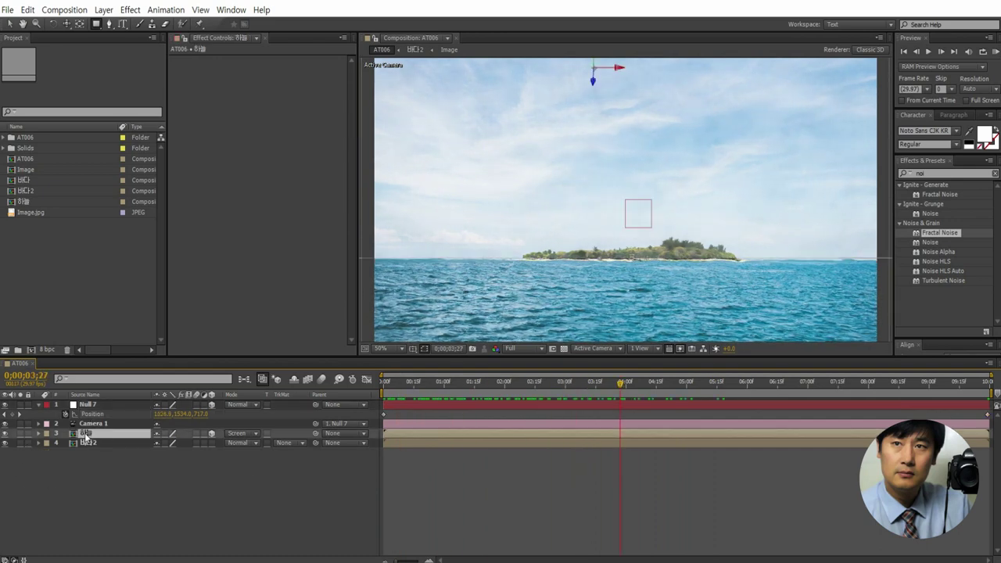
pyautogui.doubleClick(86, 433)
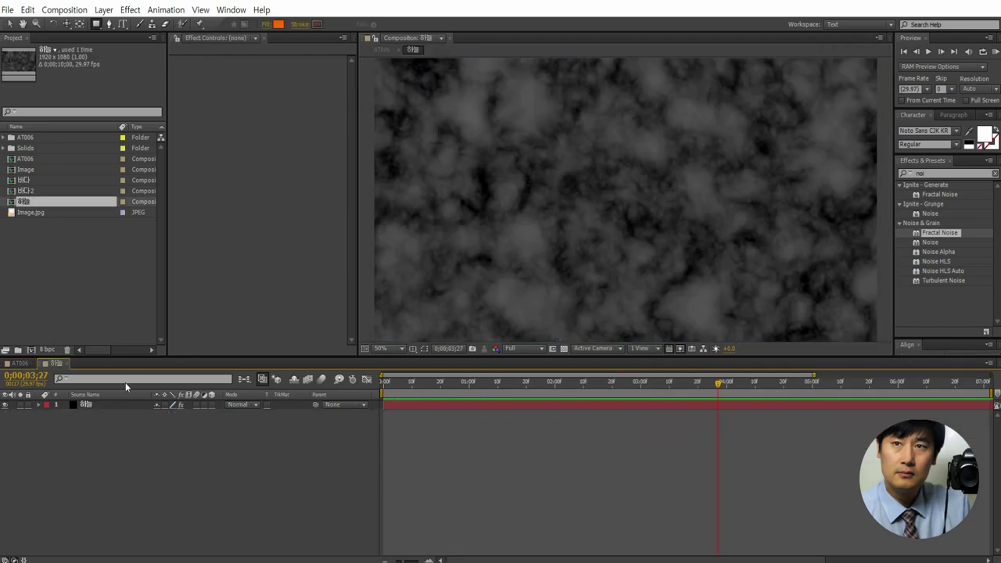
pyautogui.click(100, 405)
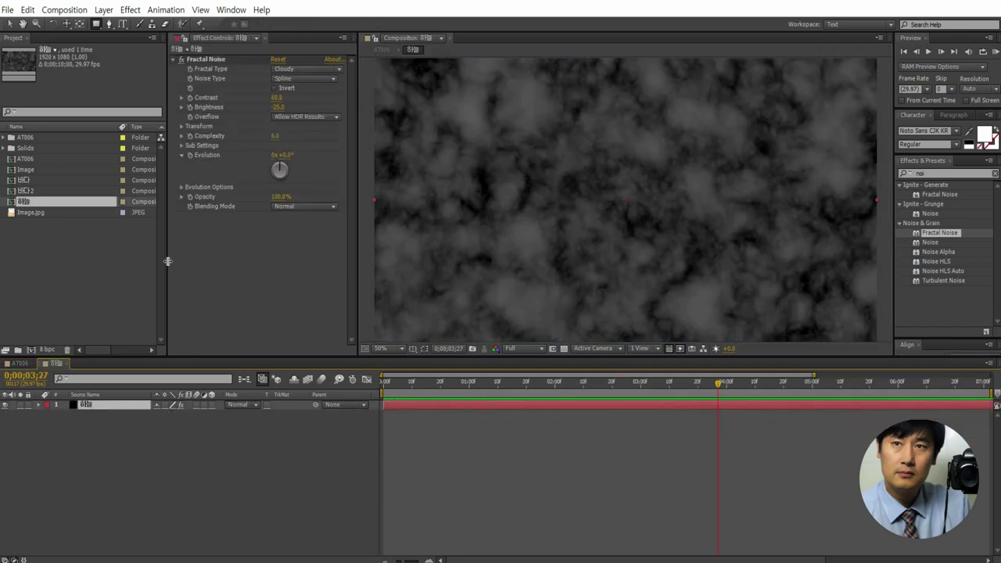
pyautogui.keyDown('alt'); pyautogui.click(189, 156); pyautogui.keyUp('alt')
pyautogui.write('time*10')
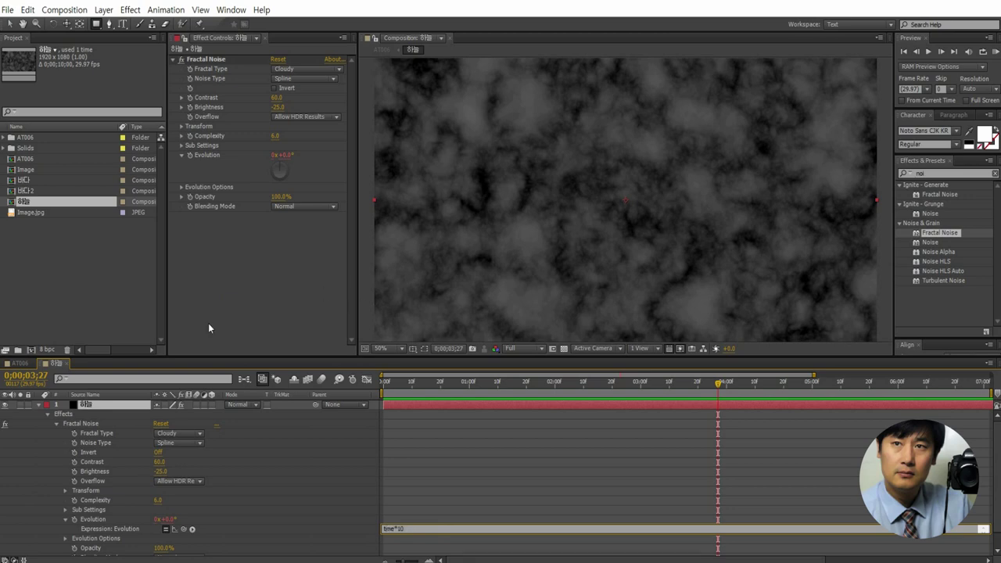
pyautogui.click(209, 328)
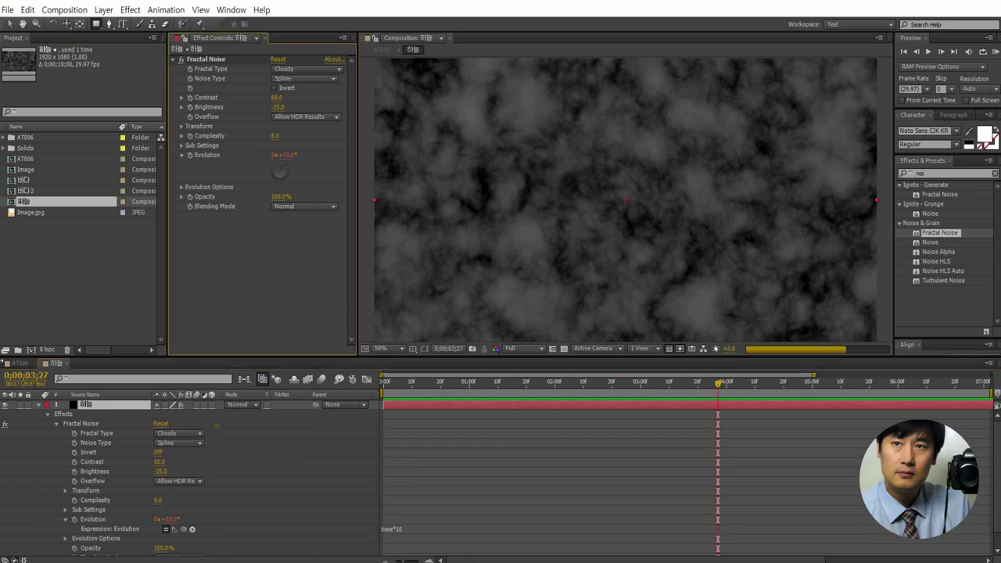
# Return to the AT006 composition, scrub through the cloud motion, and add a new adjustment layer above all layers.
pyautogui.click(19, 363)
pyautogui.moveTo(405, 383); pyautogui.dragTo(665, 407)
pyautogui.click(315, 493)
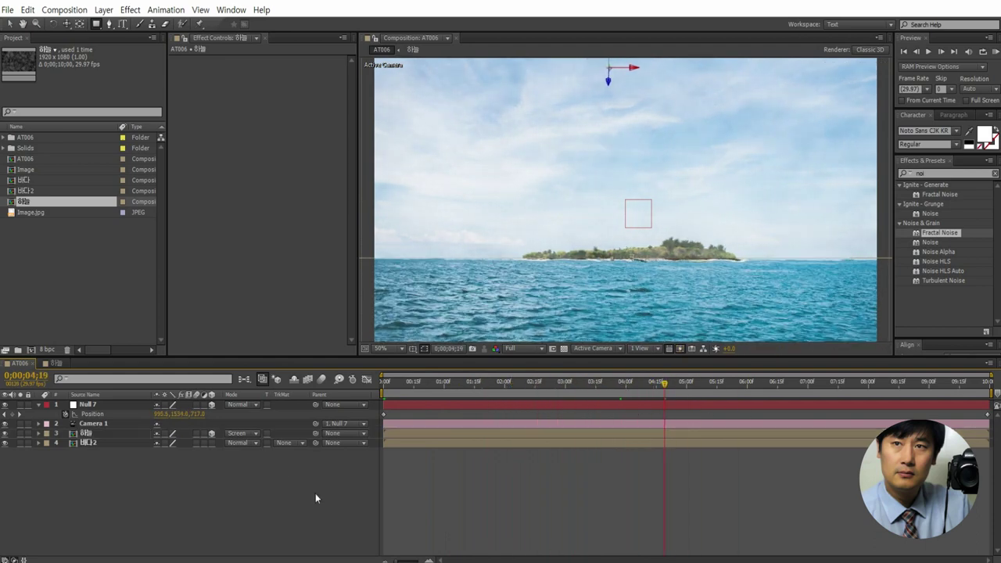
pyautogui.rightClick(346, 485)
pyautogui.moveTo(498, 362)
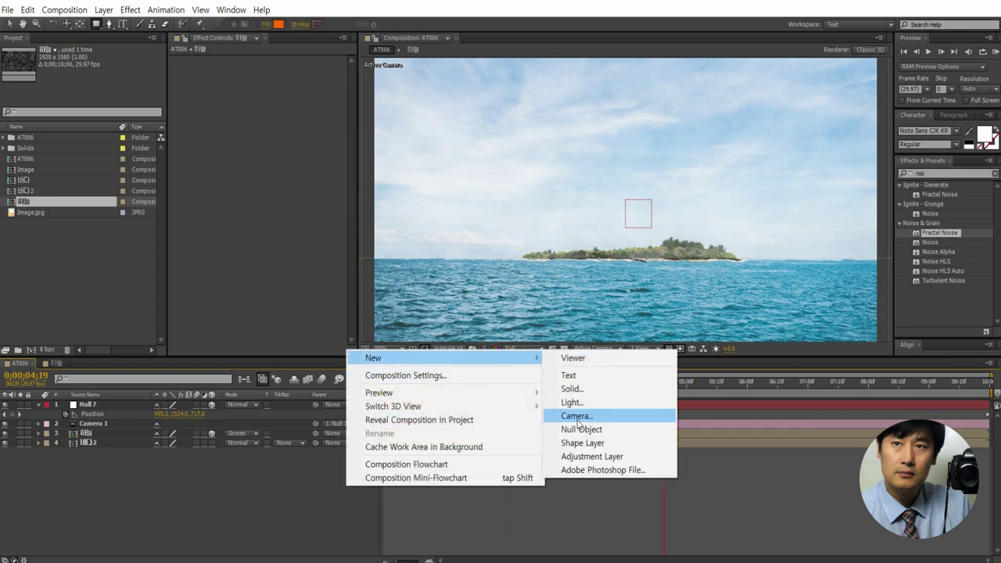
pyautogui.click(602, 462)
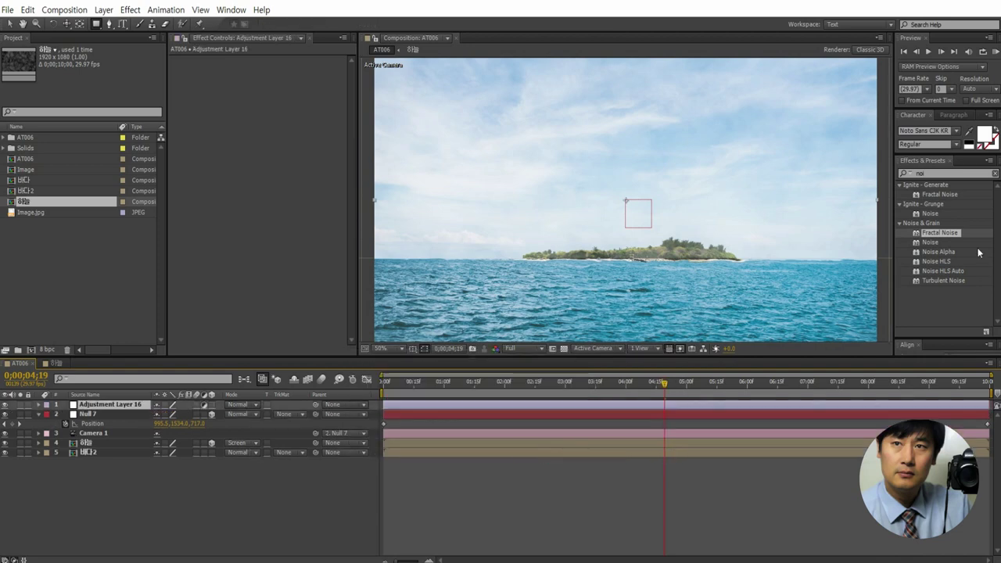
# Apply Fast Blur to the new adjustment layer with Repeat Edge Pixels enabled and Blurriness set to 31.
pyautogui.click(930, 173)
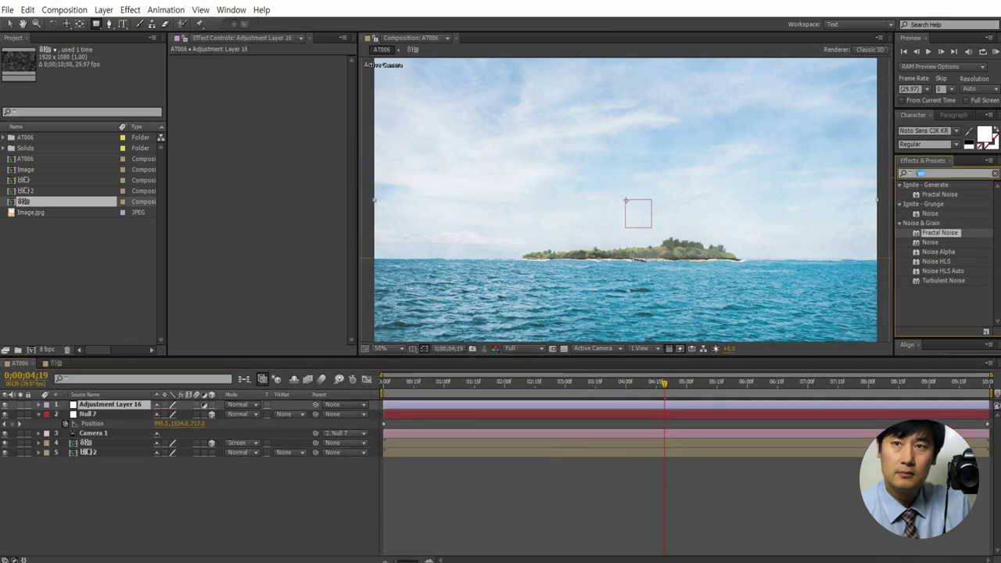
pyautogui.write('fas')
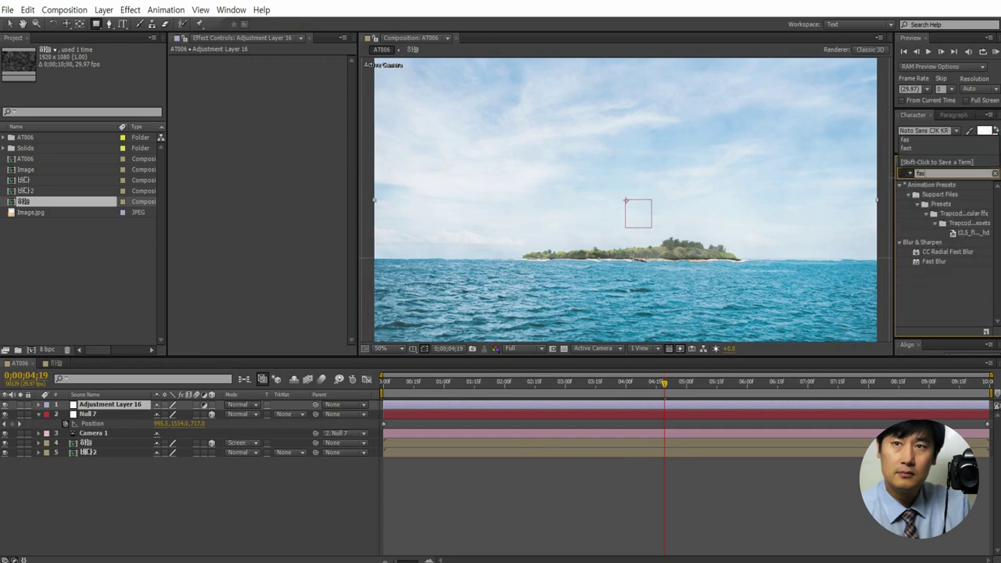
pyautogui.click(936, 263)
pyautogui.click(937, 263)
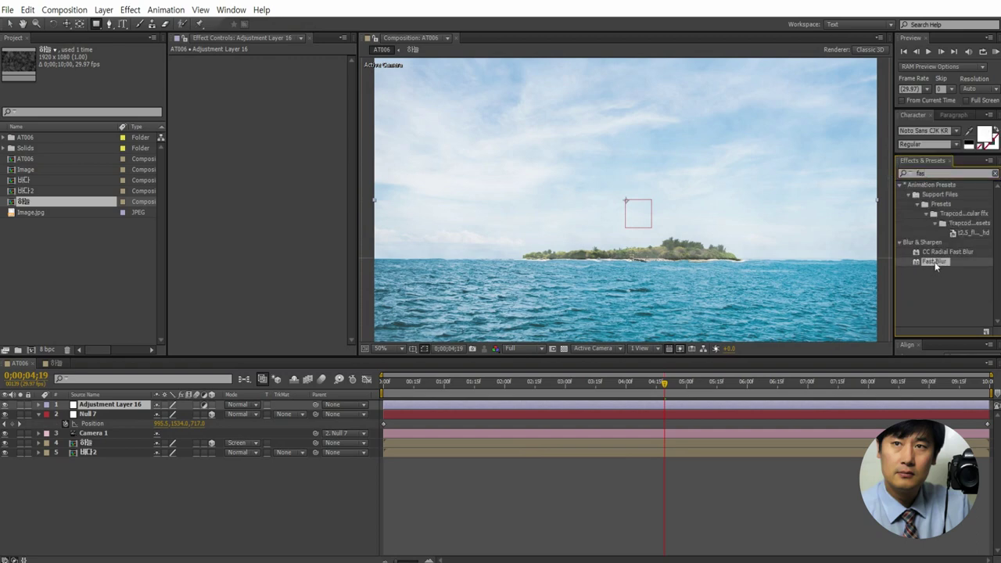
pyautogui.moveTo(937, 266); pyautogui.dragTo(184, 94)
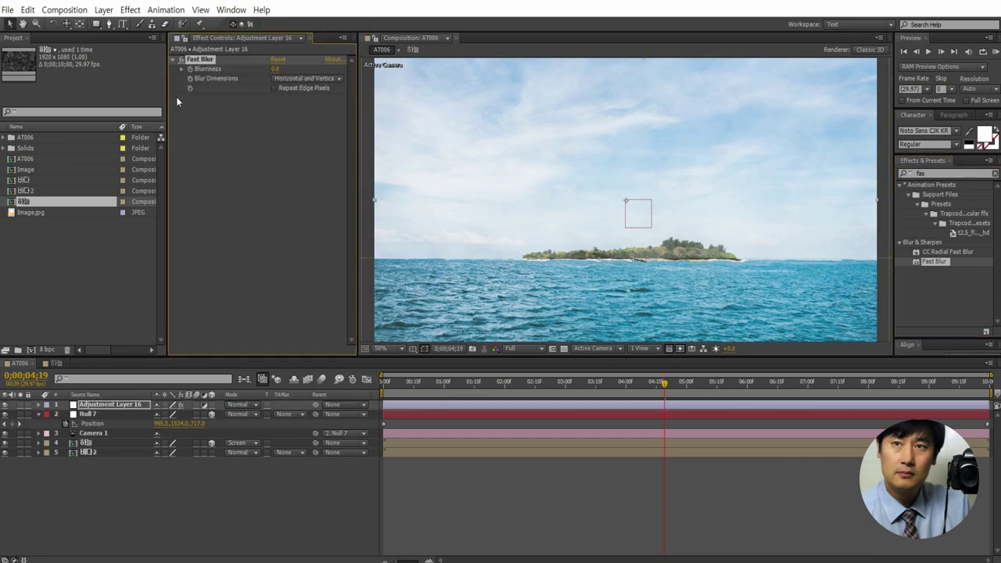
pyautogui.click(274, 88)
pyautogui.moveTo(290, 71); pyautogui.dragTo(299, 73)
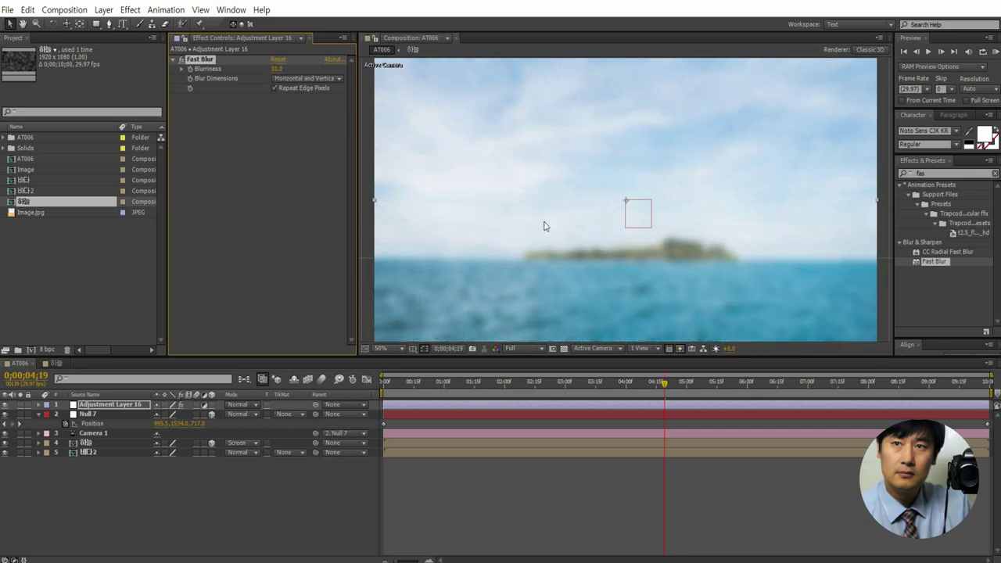
# Draw a rectangular mask on the blurred adjustment layer, spanning the full frame width from the upper sky to just below the horizon.
pyautogui.press(',')
pyautogui.click(97, 25)
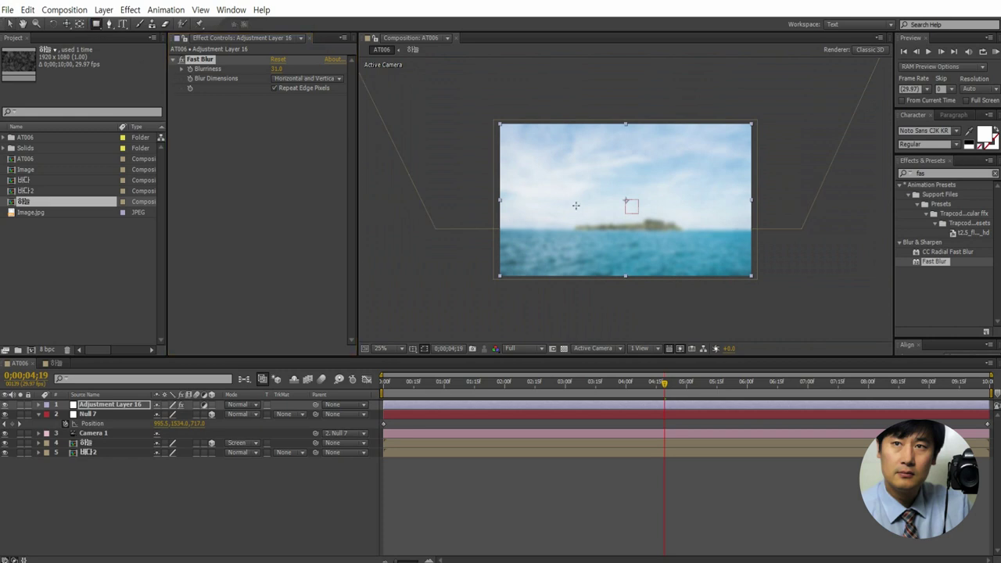
pyautogui.moveTo(488, 160)
pyautogui.mouseDown()
pyautogui.moveTo(490, 183)
pyautogui.moveTo(800, 242)
pyautogui.moveTo(764, 235)
pyautogui.mouseUp()
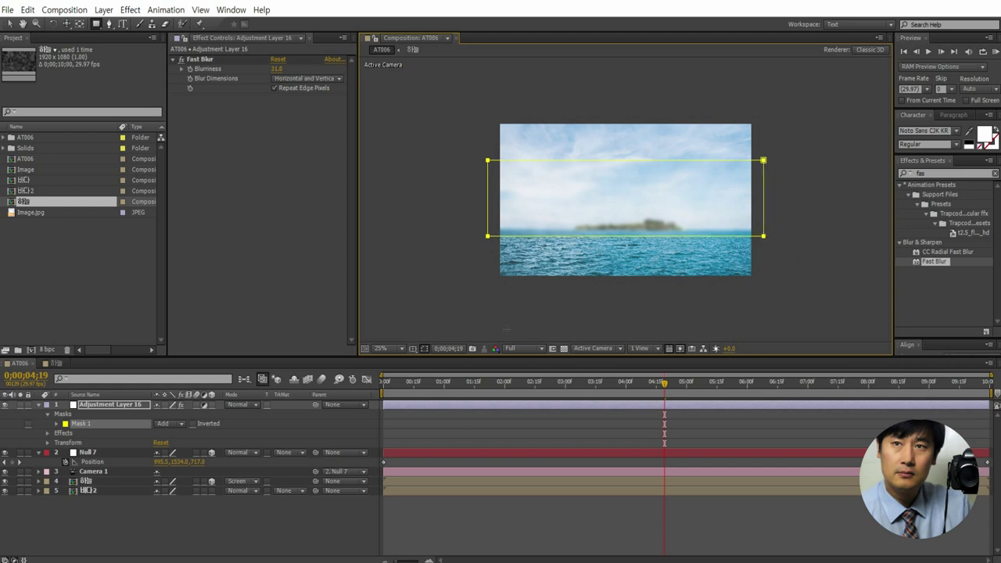
# Invert the adjustment layer's mask, feather it by 824 pixels, and check the blur at another frame.
pyautogui.click(57, 424)
pyautogui.moveTo(168, 443); pyautogui.dragTo(252, 445)
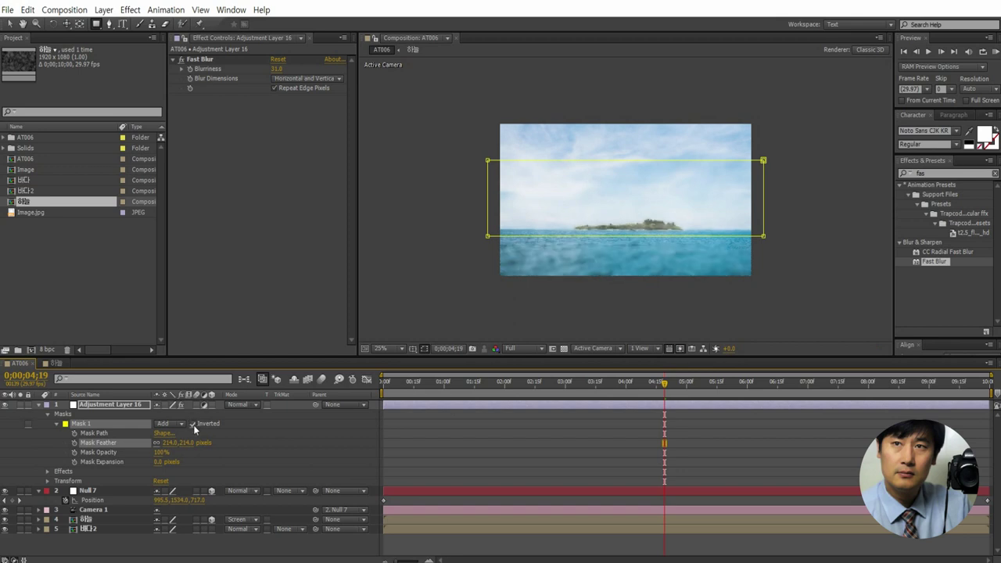
pyautogui.moveTo(187, 448); pyautogui.dragTo(398, 444)
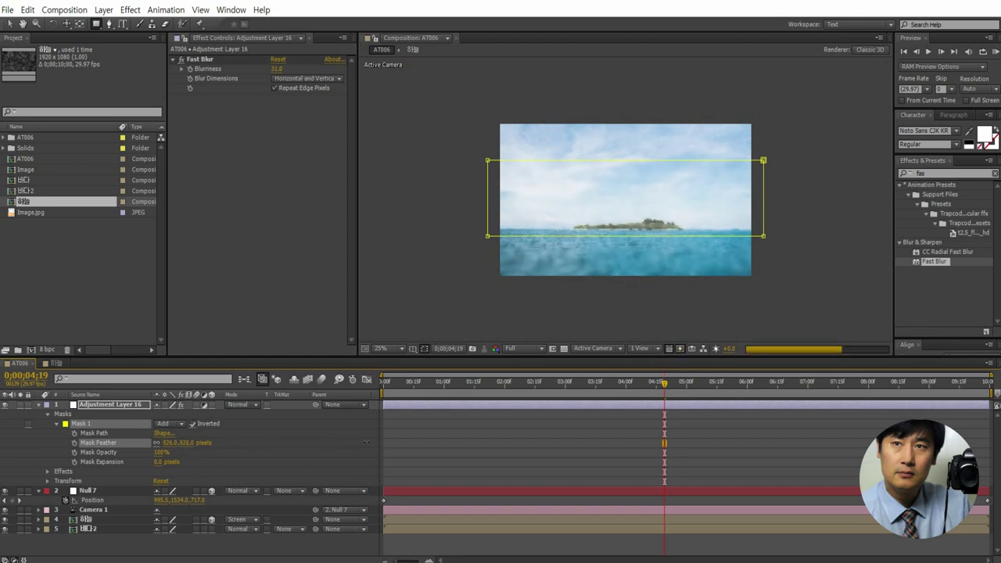
pyautogui.press('.')
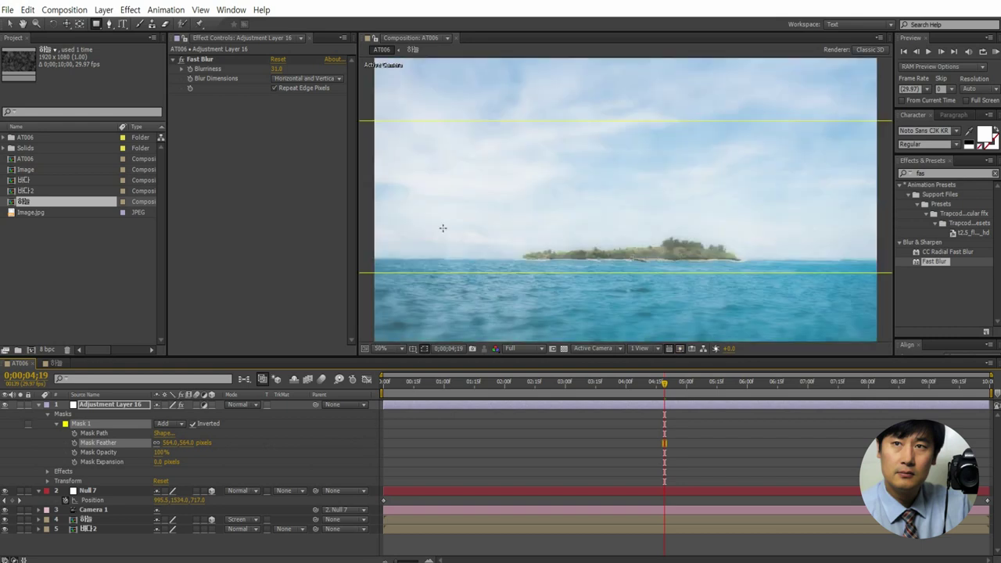
pyautogui.press(',')
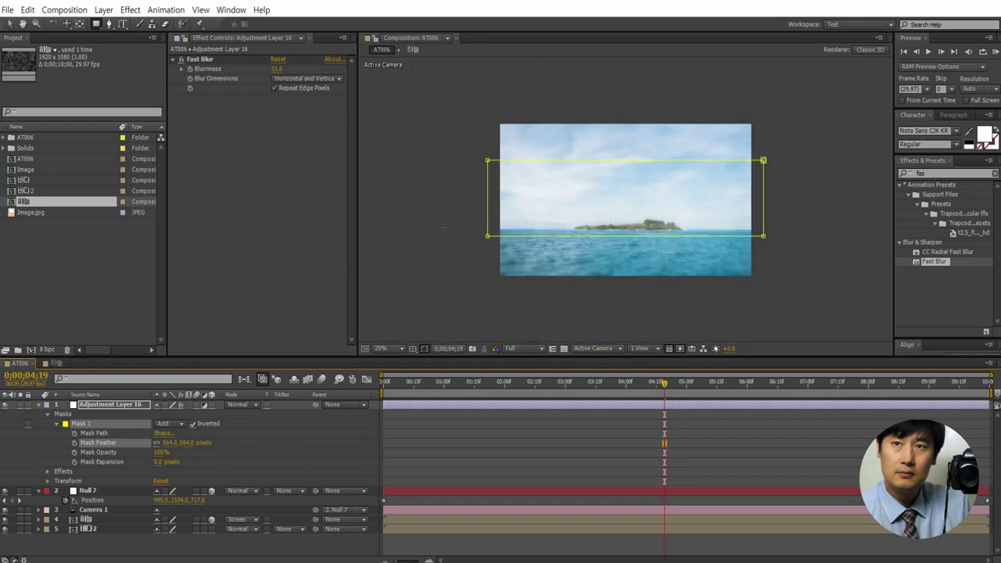
pyautogui.moveTo(185, 446); pyautogui.dragTo(200, 446)
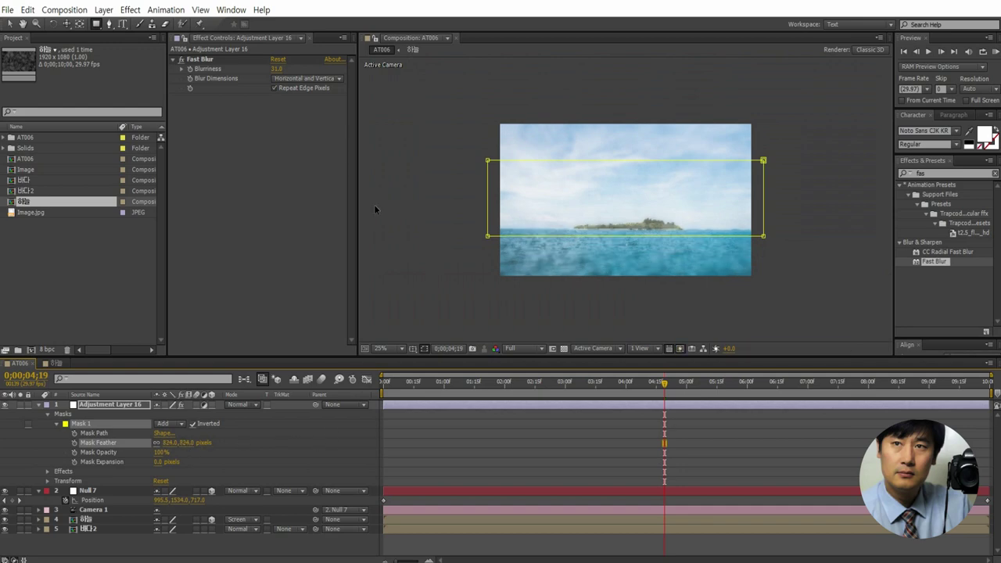
pyautogui.press('.')
pyautogui.moveTo(469, 390); pyautogui.dragTo(494, 385)
pyautogui.click(295, 552)
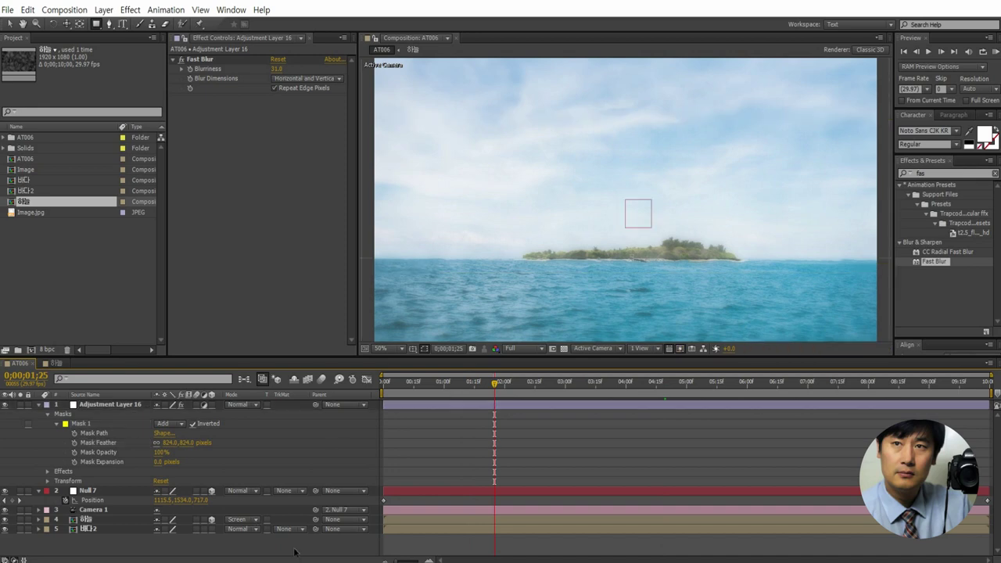
# Collapse the layer properties, add a second adjustment layer on top, and apply the Curves effect to it.
pyautogui.press('u')
pyautogui.rightClick(292, 510)
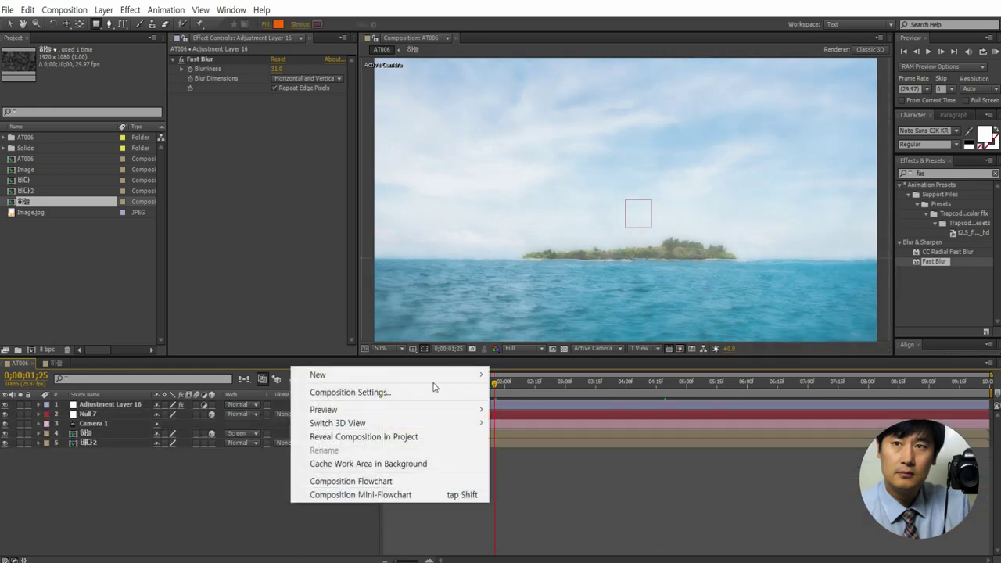
pyautogui.moveTo(454, 376)
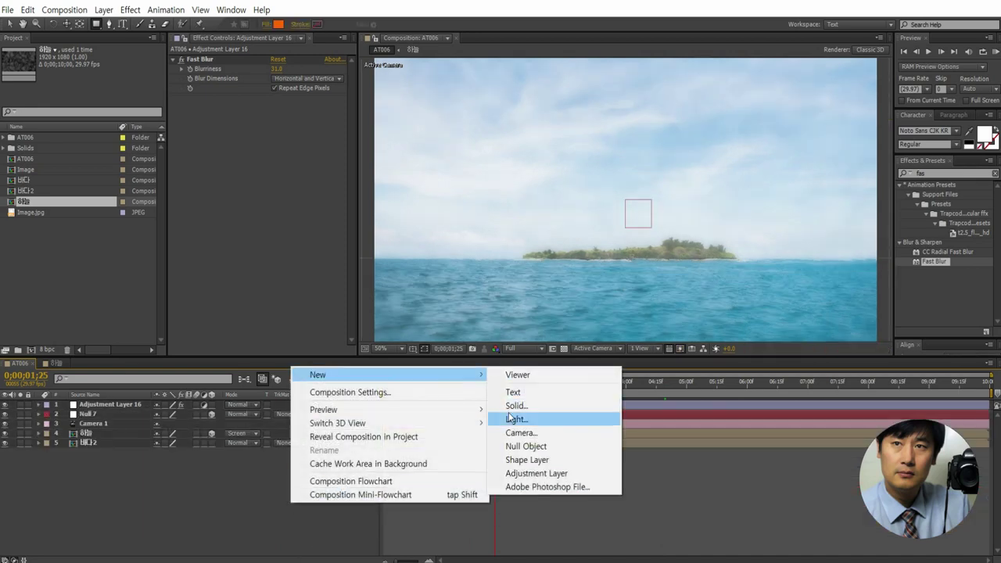
pyautogui.click(546, 473)
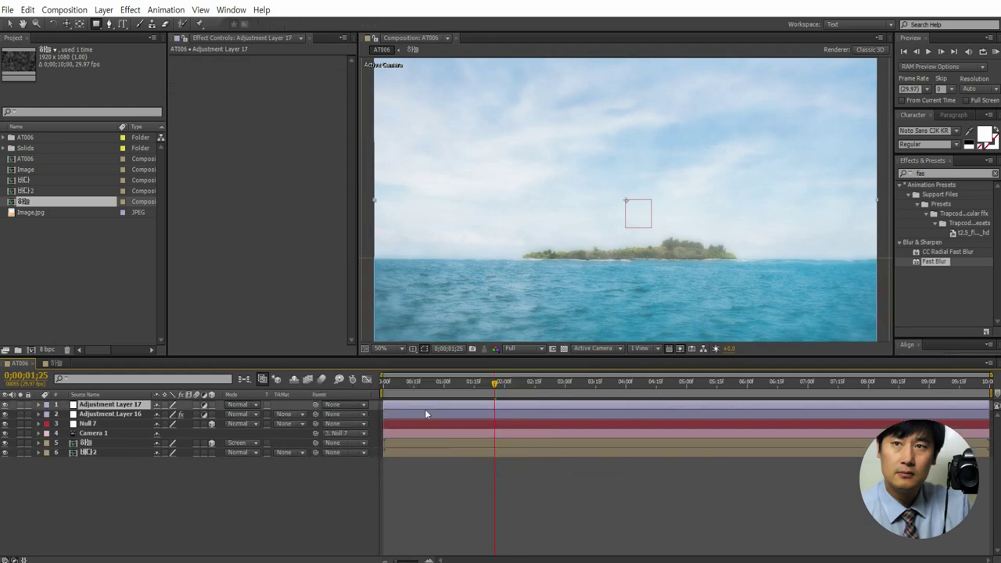
pyautogui.click(931, 175)
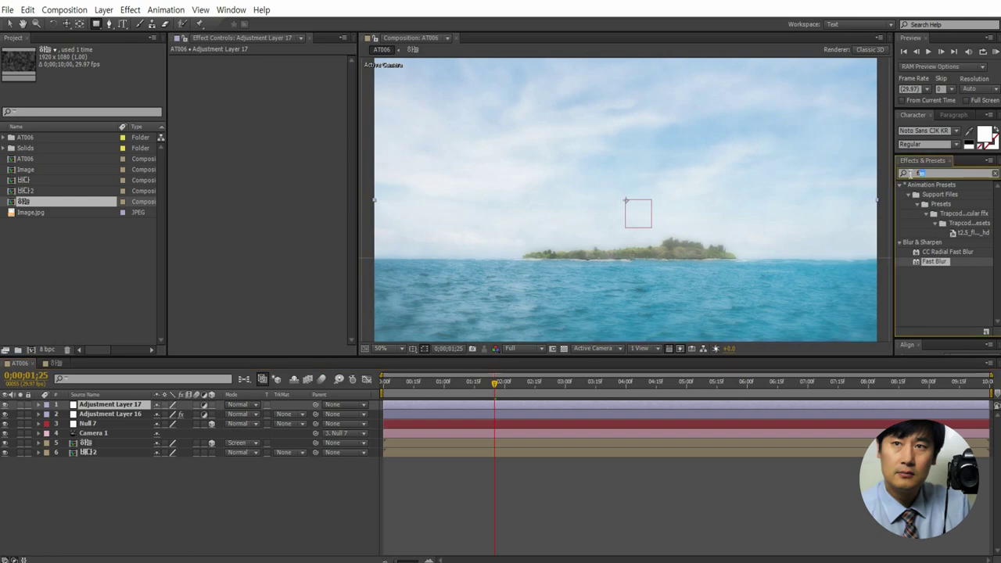
pyautogui.write('cur')
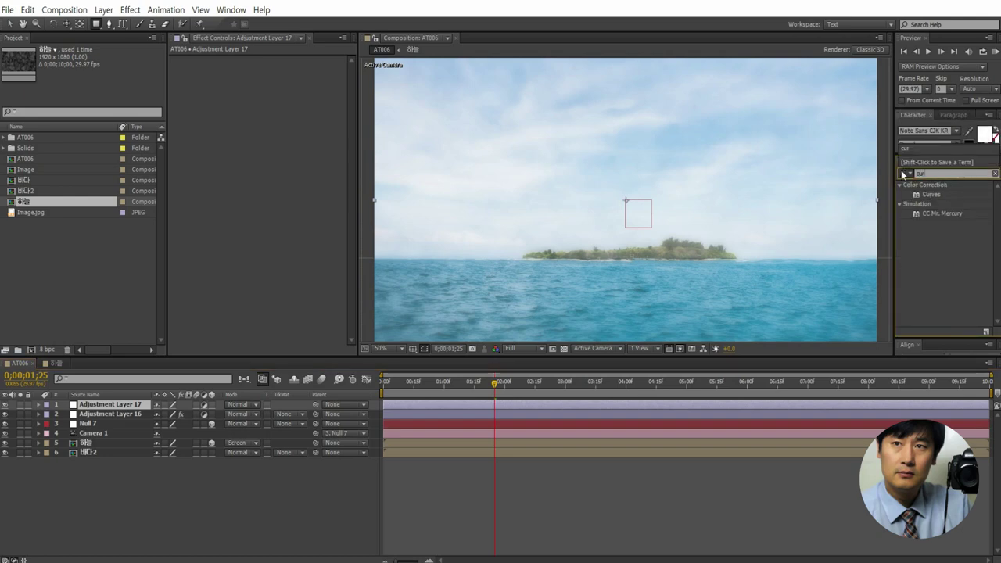
pyautogui.moveTo(935, 194); pyautogui.dragTo(120, 408)
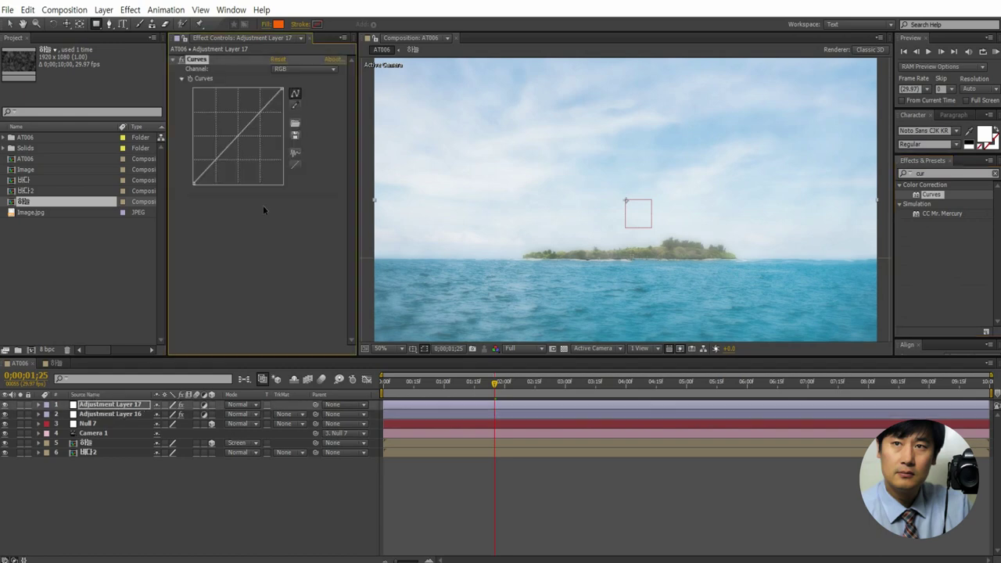
# Shape the RGB curve into an S by raising highlights and lowering shadows, and raise the Blue channel's upper tones.
pyautogui.moveTo(252, 122)
pyautogui.mouseDown()
pyautogui.moveTo(250, 140)
pyautogui.moveTo(258, 102)
pyautogui.moveTo(262, 112)
pyautogui.mouseUp()
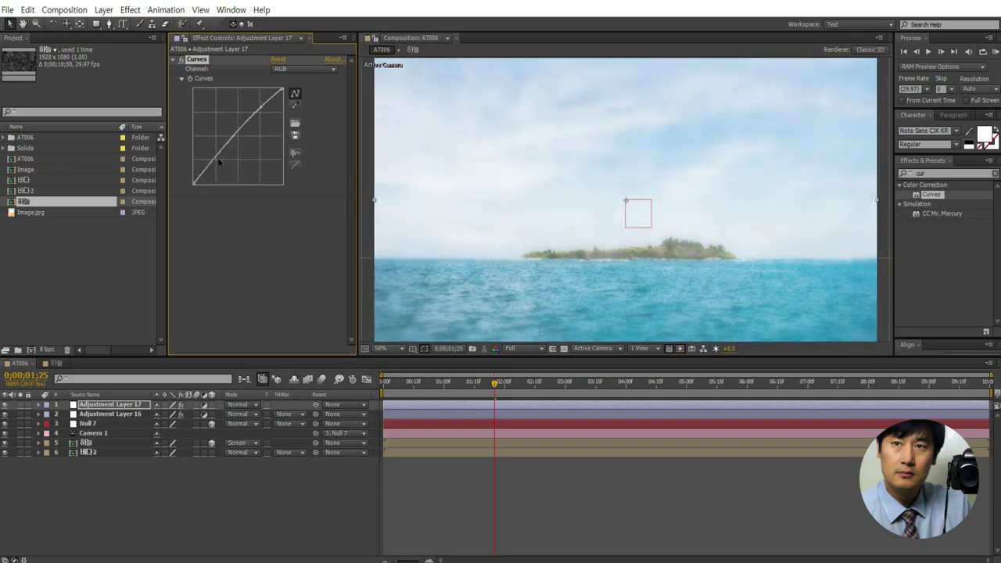
pyautogui.moveTo(221, 155); pyautogui.dragTo(222, 168)
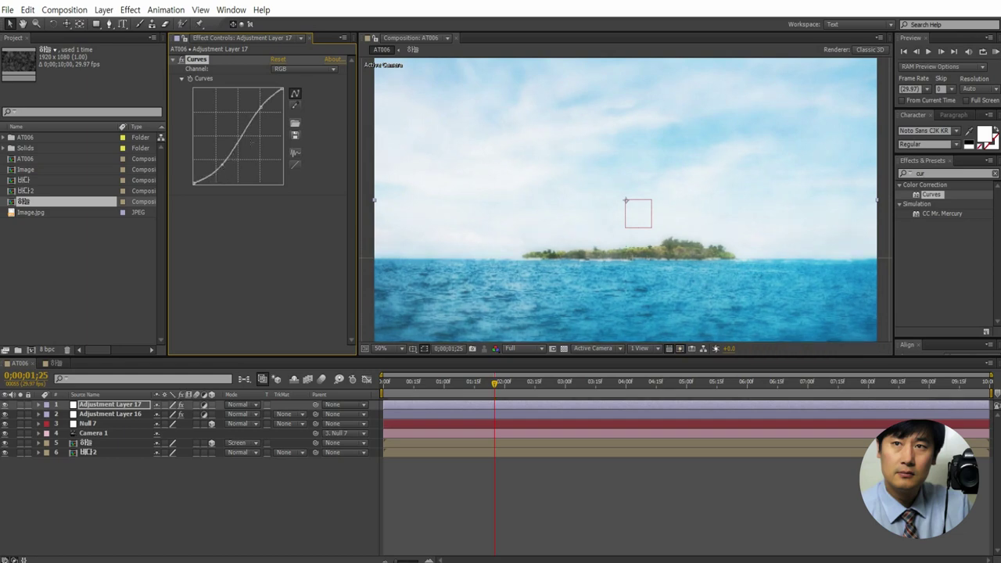
pyautogui.click(314, 68)
pyautogui.click(299, 124)
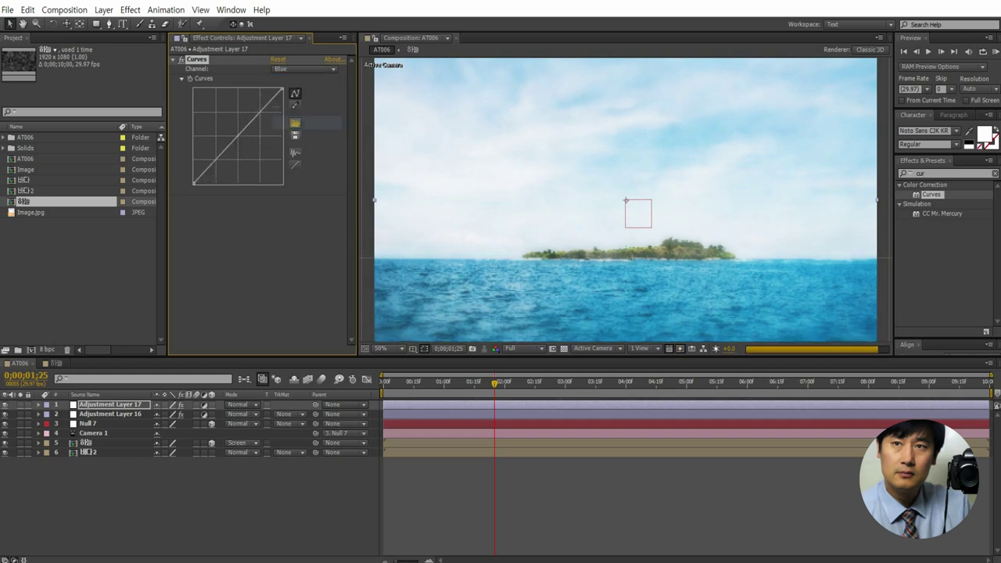
pyautogui.moveTo(266, 108); pyautogui.dragTo(266, 104)
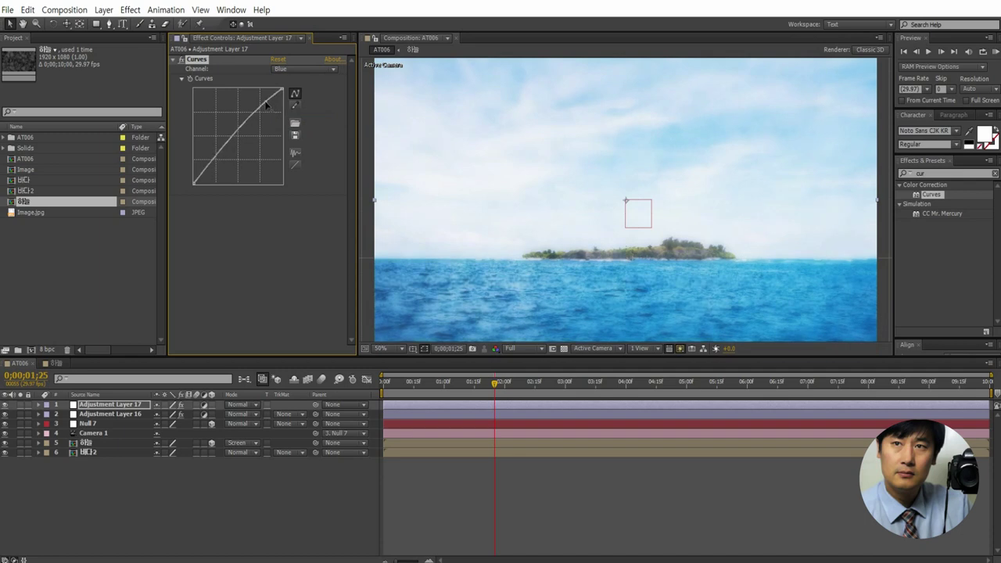
# Raise the Green channel's curve slightly in both the highlights and the shadows.
pyautogui.click(306, 69)
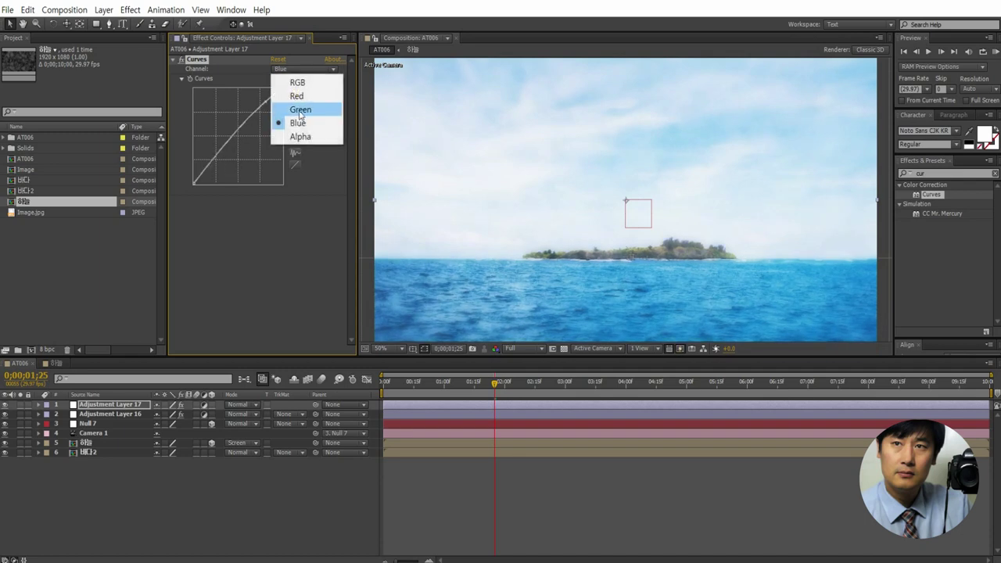
pyautogui.click(300, 111)
pyautogui.moveTo(255, 119); pyautogui.dragTo(259, 115)
pyautogui.moveTo(218, 159); pyautogui.dragTo(212, 161)
# Go back to the RGB curve, lower its shadow point slightly, and lift its black point to fade the darkest tones.
pyautogui.click(315, 69)
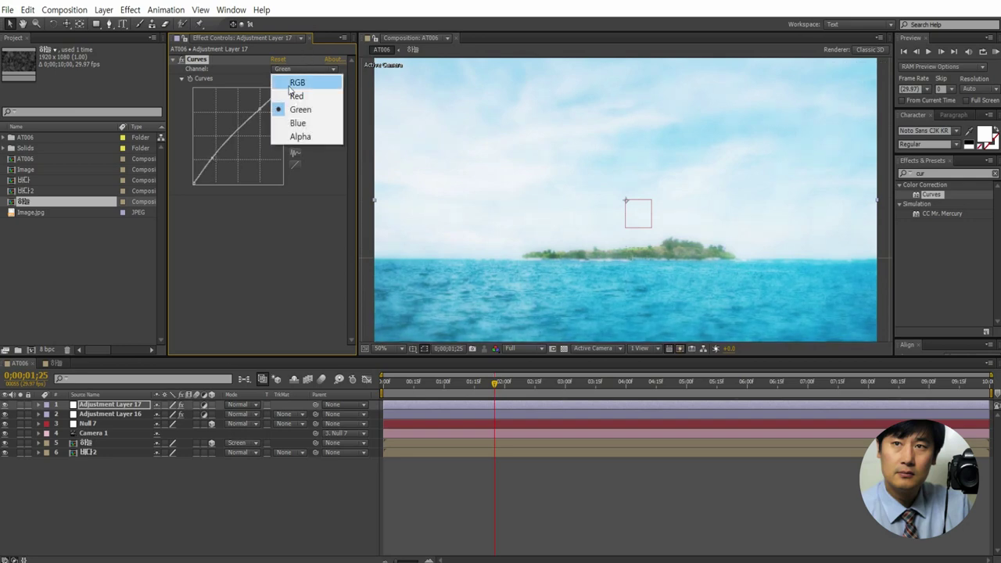
pyautogui.click(294, 80)
pyautogui.moveTo(223, 165); pyautogui.dragTo(190, 175)
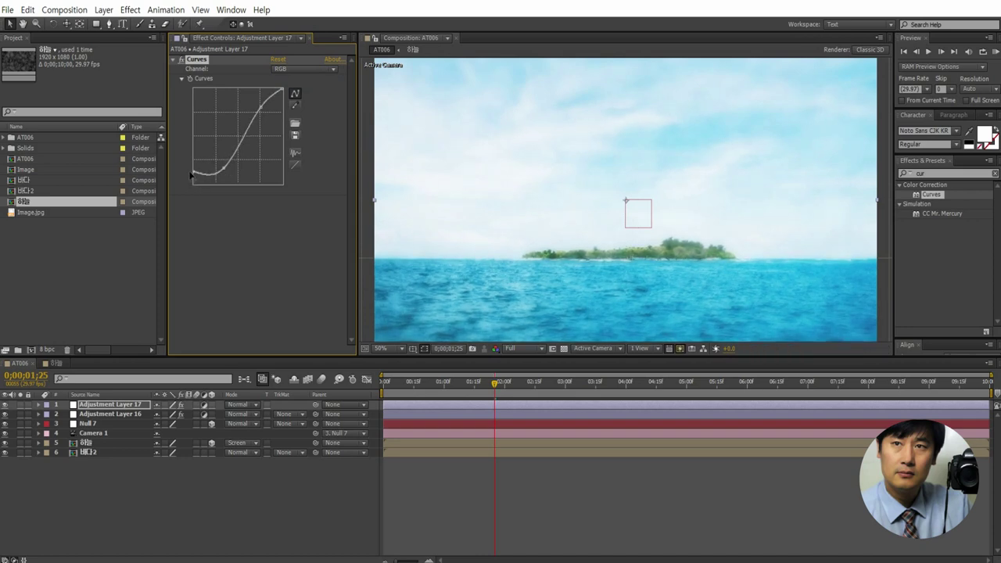
# Lower the highlight point of the RGB curve slightly to bring back color in the bright sky.
pyautogui.moveTo(262, 110); pyautogui.dragTo(263, 116)
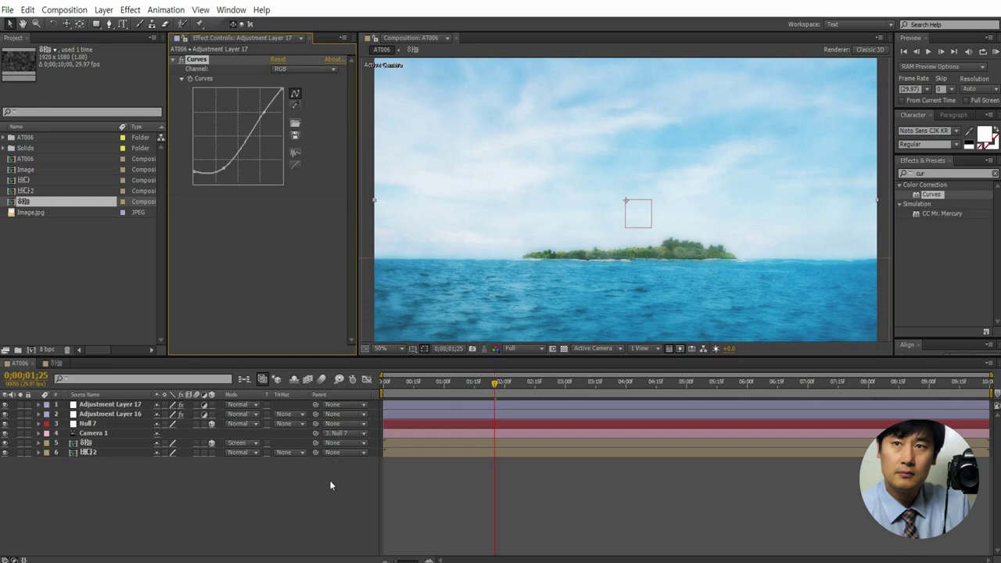
pyautogui.press('Home')
# Create a black solid layer named Light at the start of the main composition.
pyautogui.rightClick(317, 504)
pyautogui.moveTo(468, 374)
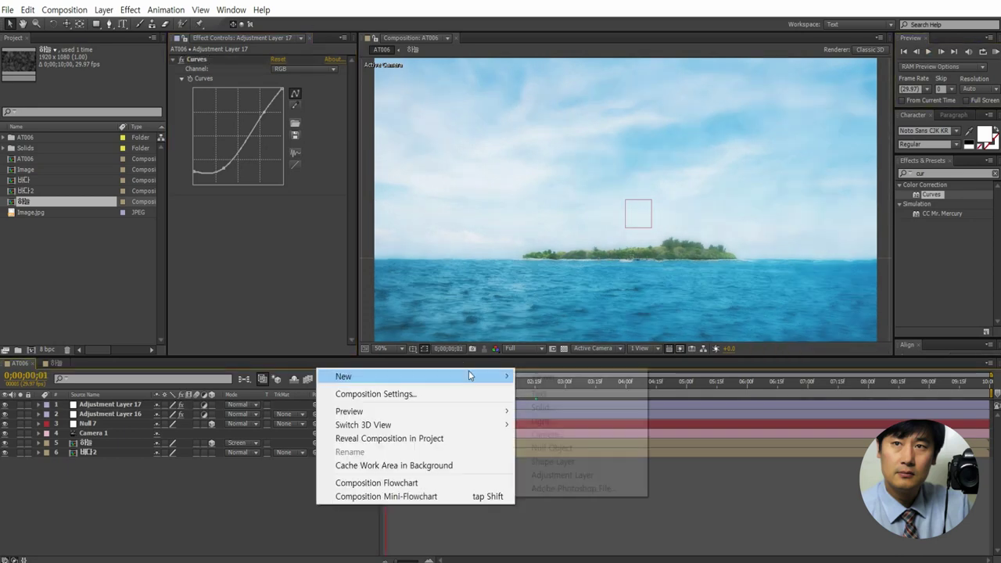
pyautogui.click(564, 406)
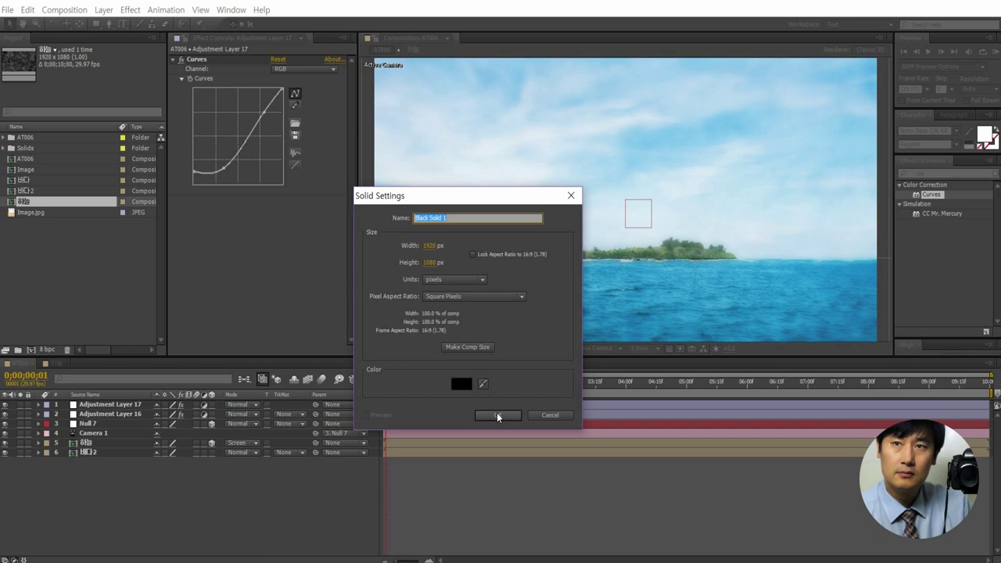
pyautogui.write('Light')
pyautogui.click(485, 417)
# Find the Lens Flare effect and apply it to the Light layer.
pyautogui.doubleClick(935, 173)
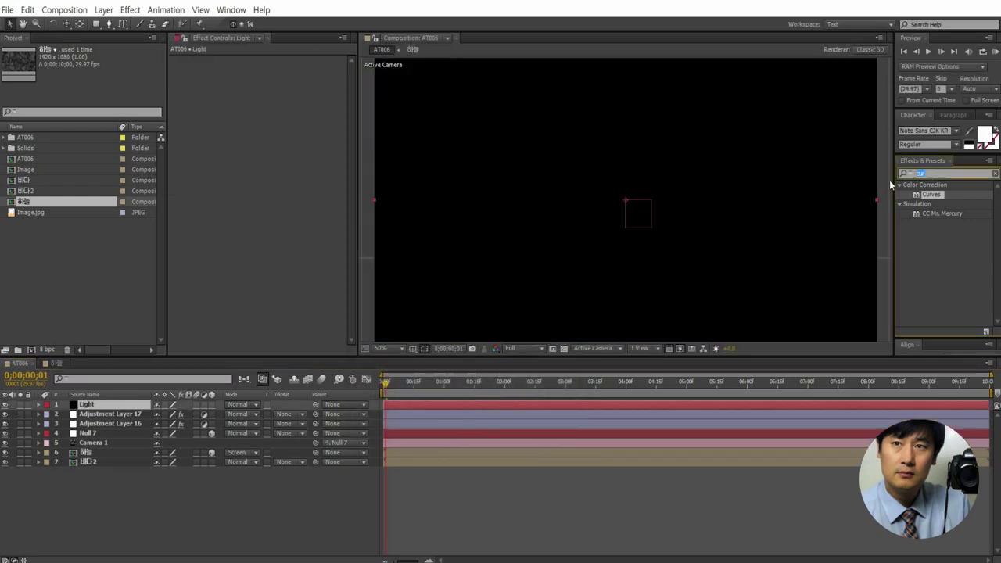
pyautogui.write('fla')
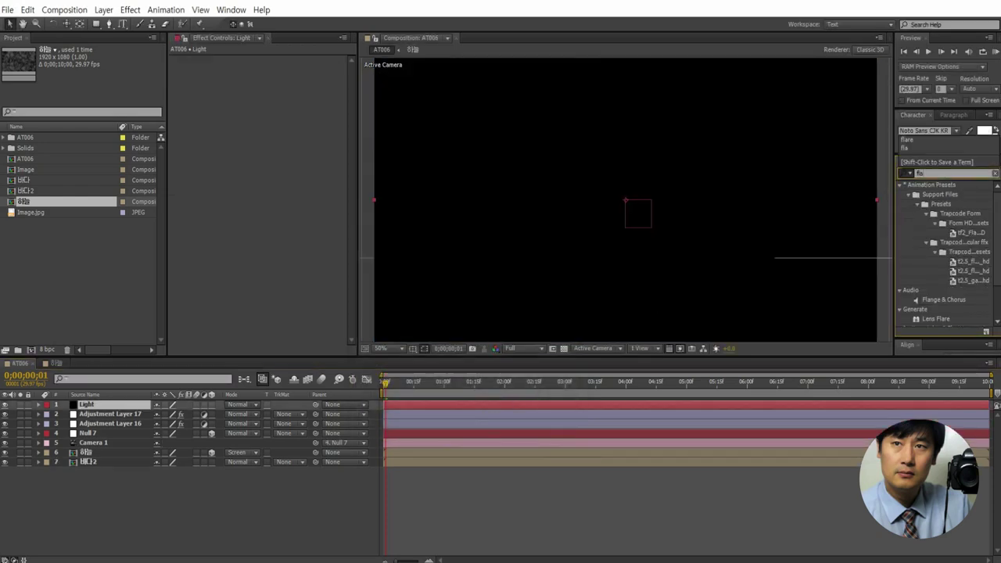
pyautogui.click(936, 319)
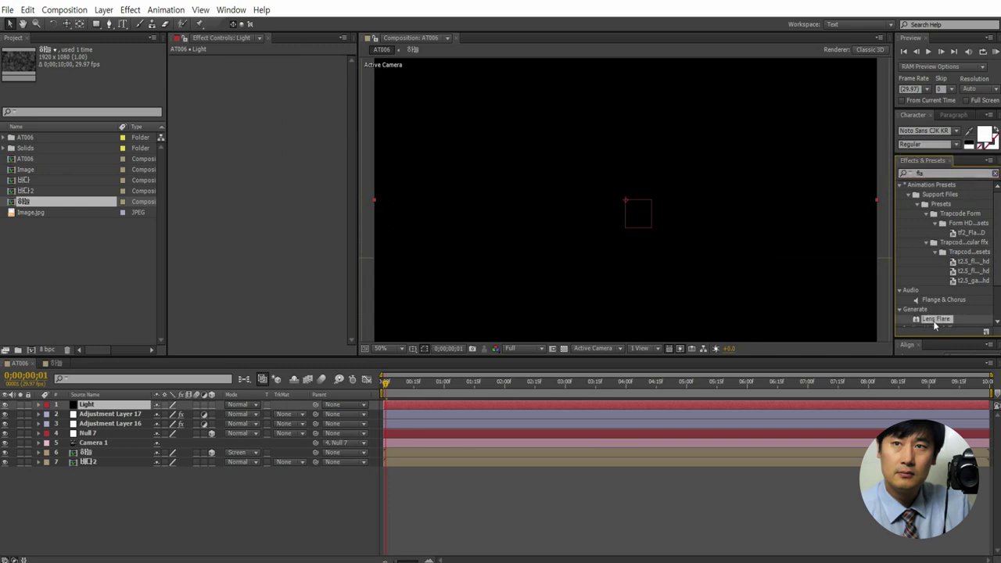
pyautogui.moveTo(935, 325); pyautogui.dragTo(104, 406)
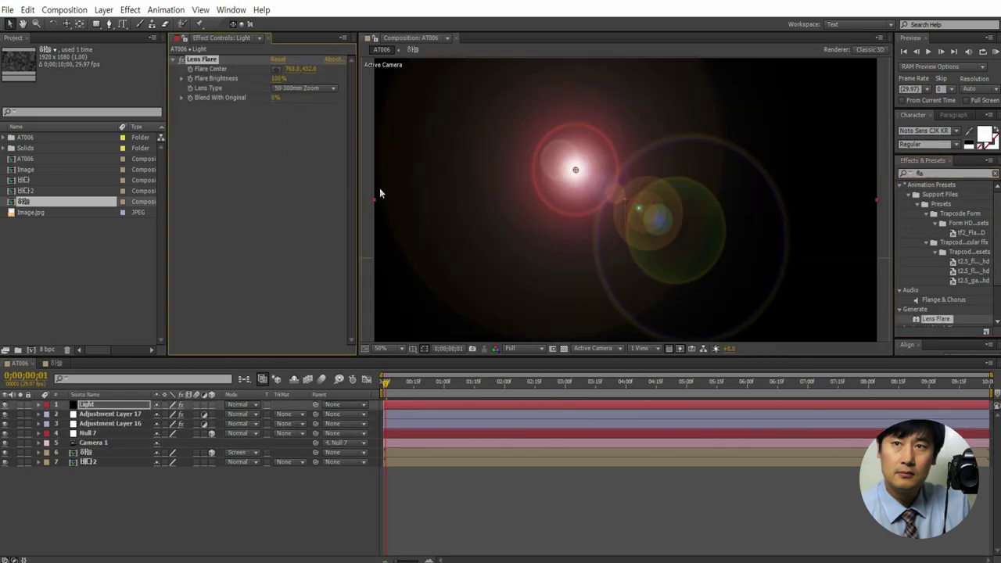
# Set the flare's lens type to 105mm Prime and move its center to about 32, 54 in the image's upper-left corner.
pyautogui.click(319, 88)
pyautogui.click(302, 130)
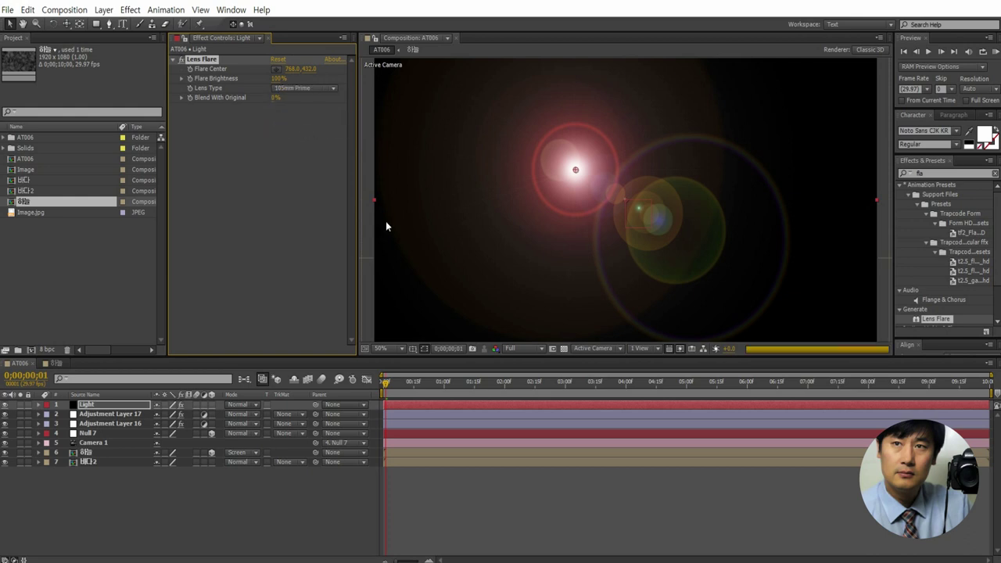
pyautogui.moveTo(577, 170); pyautogui.dragTo(383, 67)
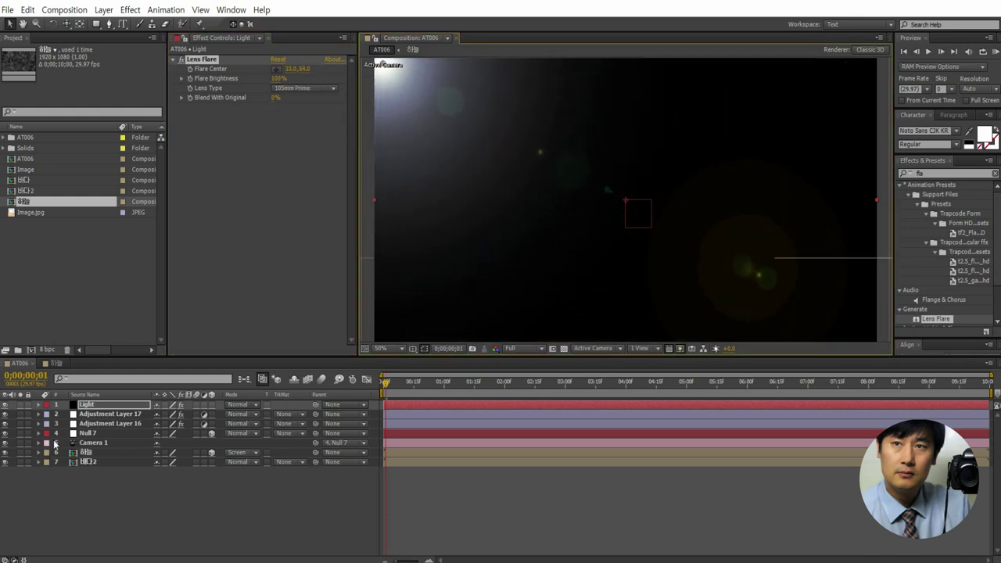
# Set the Light layer's blending mode to Screen.
pyautogui.click(243, 404)
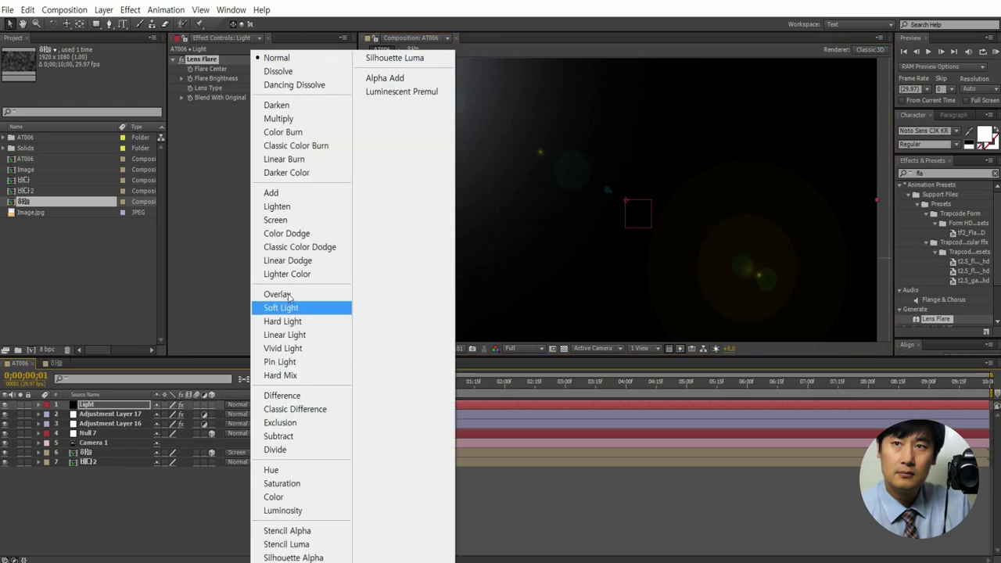
pyautogui.click(281, 220)
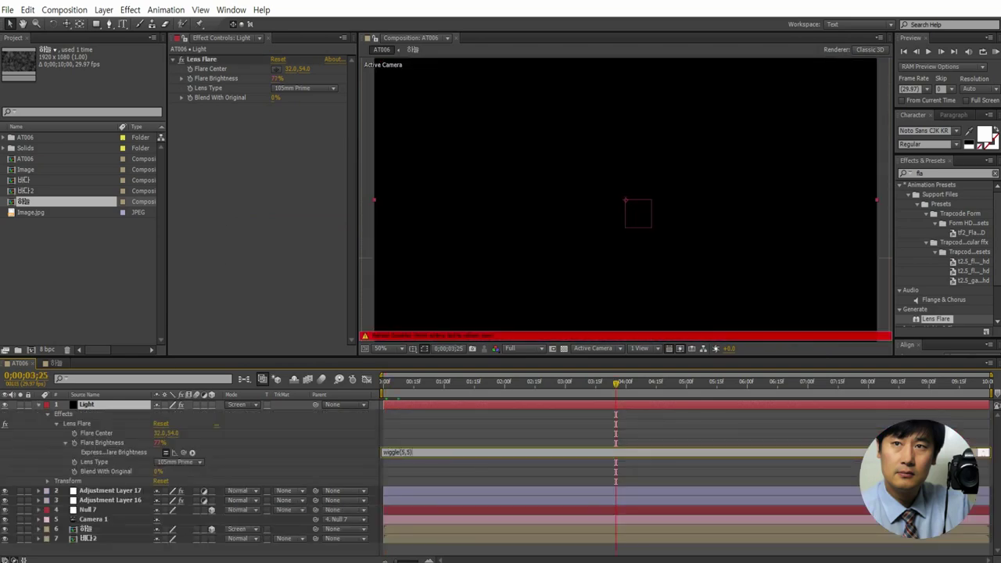
# Apply the expression wiggle(5,5) to Flare Brightness and scrub through the timeline to check the flicker.
pyautogui.click(393, 383)
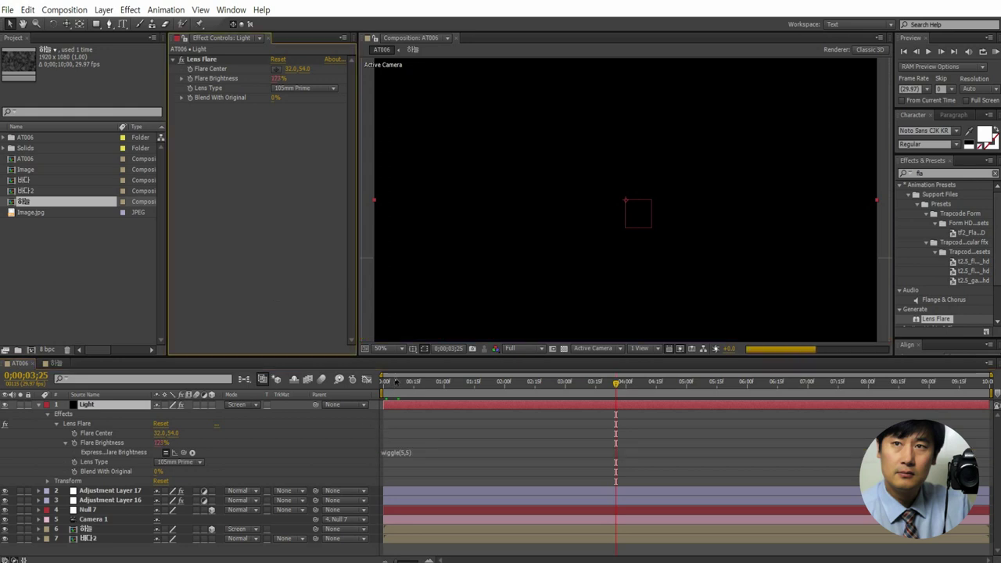
pyautogui.moveTo(393, 383); pyautogui.dragTo(461, 387)
pyautogui.press('Home')
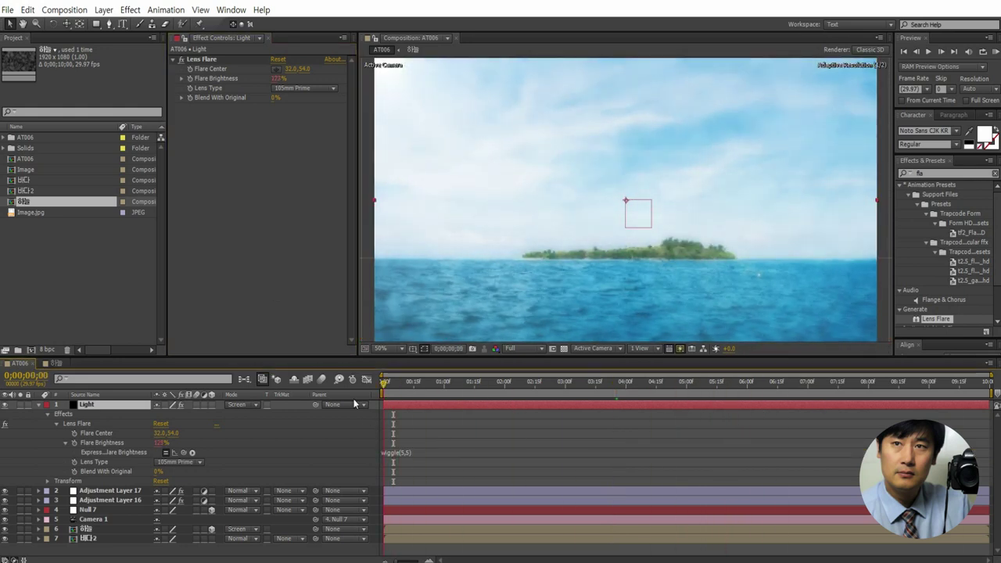
# Move the flare center inward to about 105, 177 with the 105mm Prime lens type, and preview the flickering light.
pyautogui.click(305, 88)
pyautogui.click(313, 115)
pyautogui.click(305, 88)
pyautogui.moveTo(392, 382); pyautogui.dragTo(440, 384)
pyautogui.click(305, 88)
pyautogui.click(301, 88)
pyautogui.press('space')
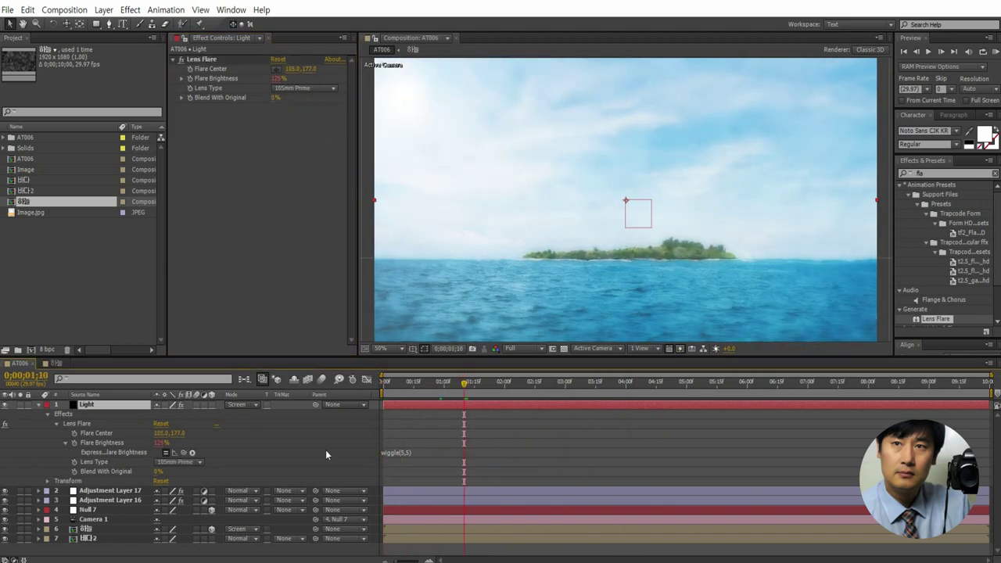
# Toggle the Curves effect on the upper adjustment layer off and on to compare the image before and after grading.
pyautogui.click(102, 493)
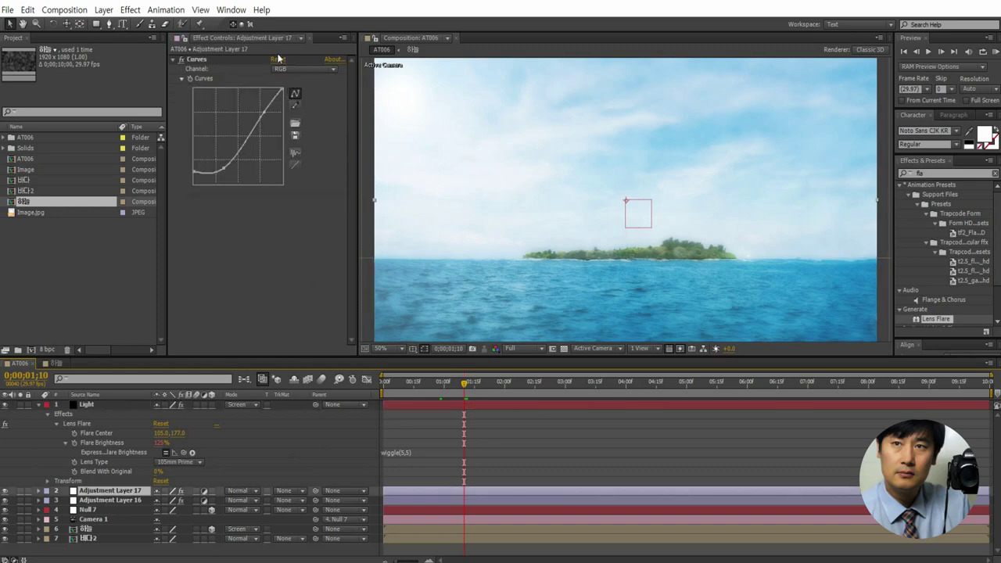
pyautogui.click(182, 60)
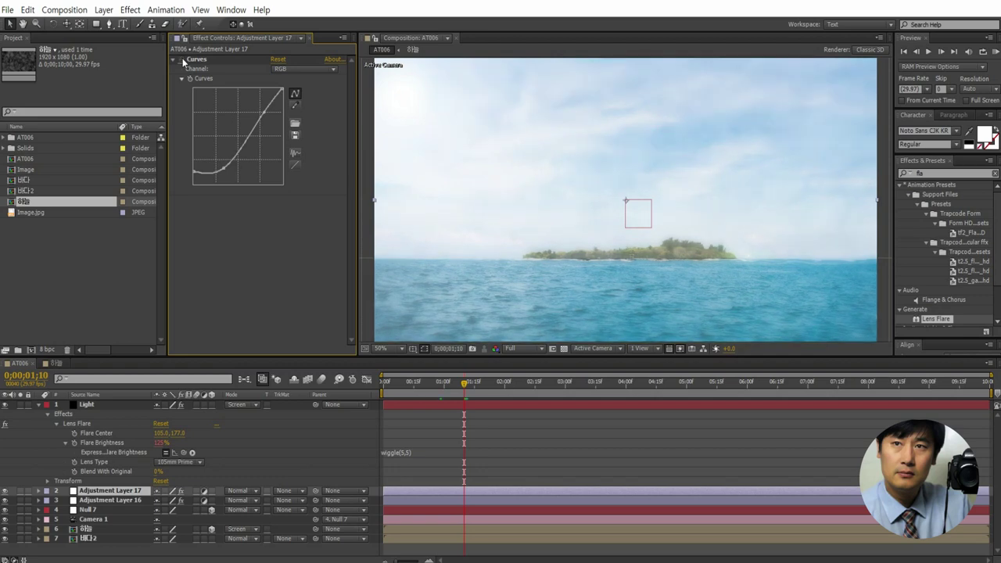
pyautogui.click(182, 59)
pyautogui.click(182, 60)
pyautogui.click(183, 59)
pyautogui.click(183, 60)
pyautogui.click(182, 59)
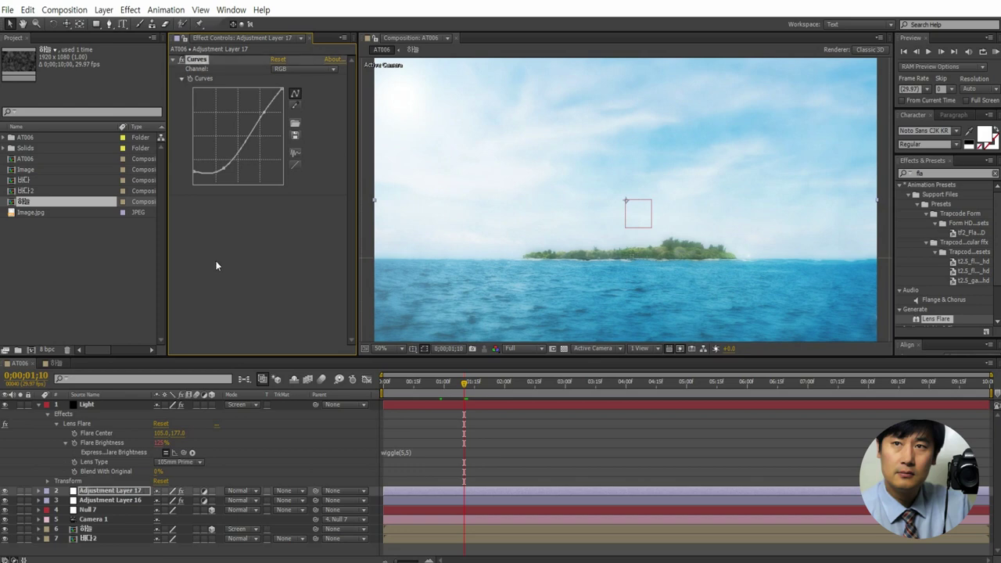
# Duplicate the Curves effect with its curve reset to default, and pull the copy's RGB lower tones down to darken the image.
pyautogui.click(223, 62)
pyautogui.hotkey('ctrl', 'd')
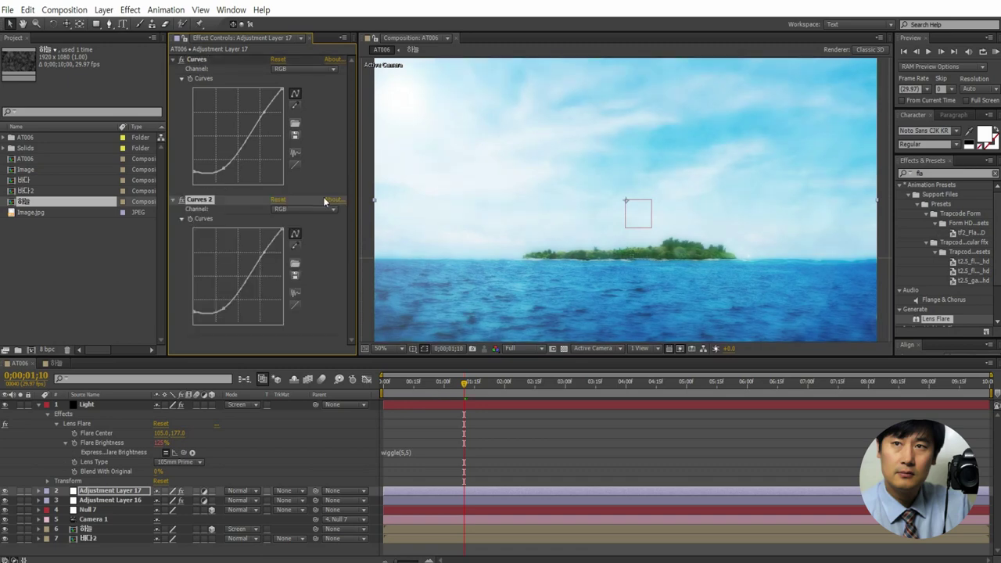
pyautogui.click(283, 201)
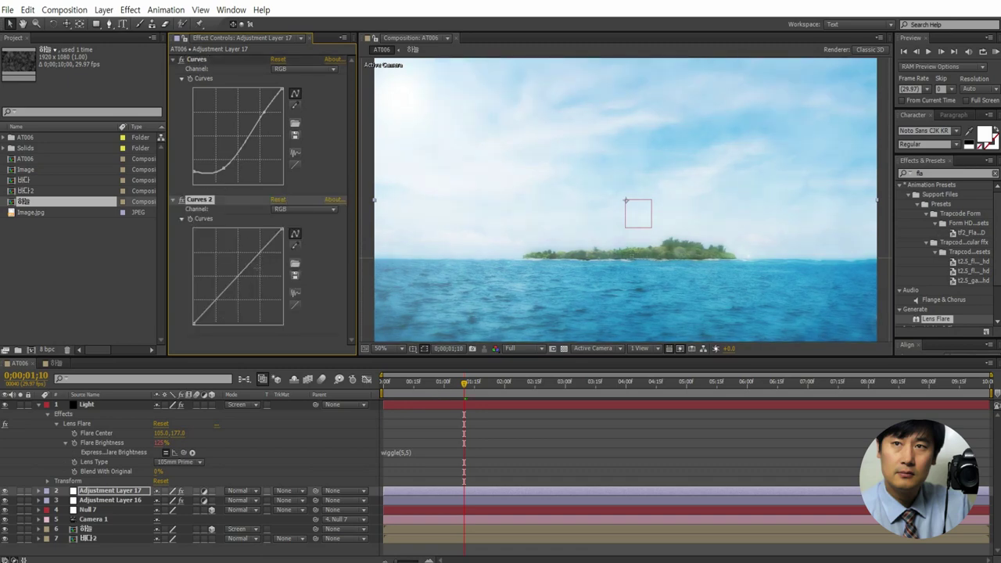
pyautogui.moveTo(224, 292); pyautogui.dragTo(230, 306)
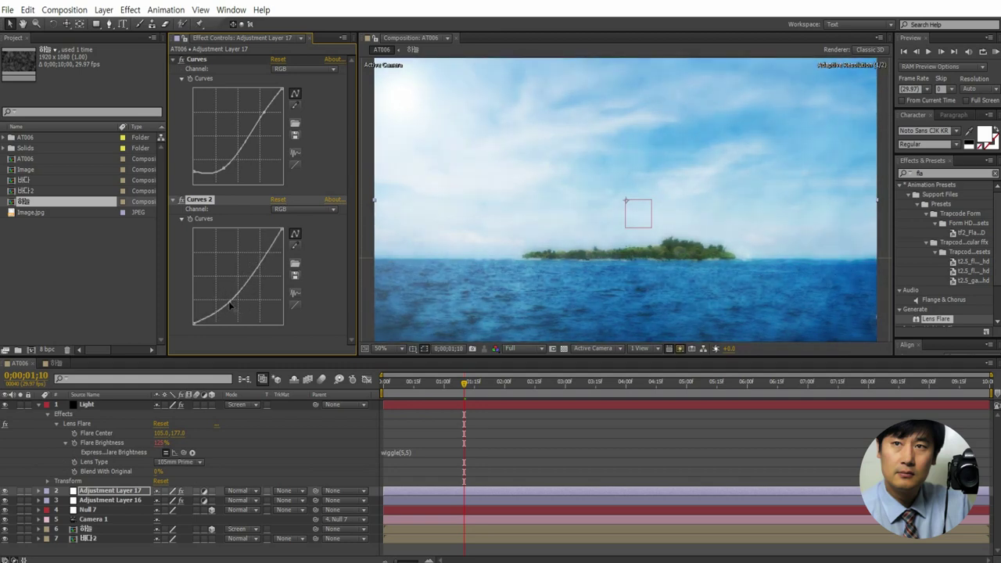
# Preview the opening frames of the composition to check the moving sea, clouds and flare with the final grade.
pyautogui.click(442, 382)
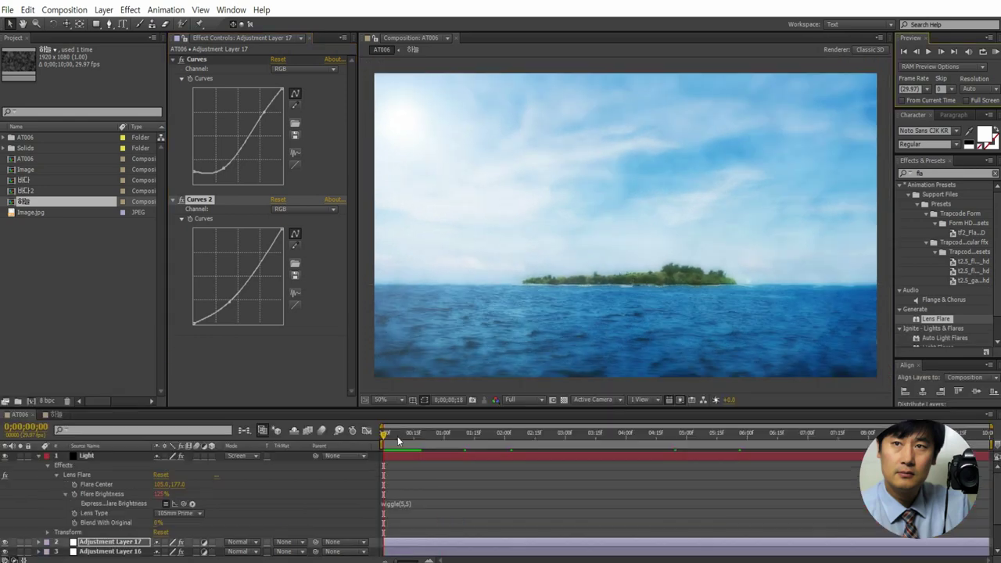
pyautogui.press('Home')
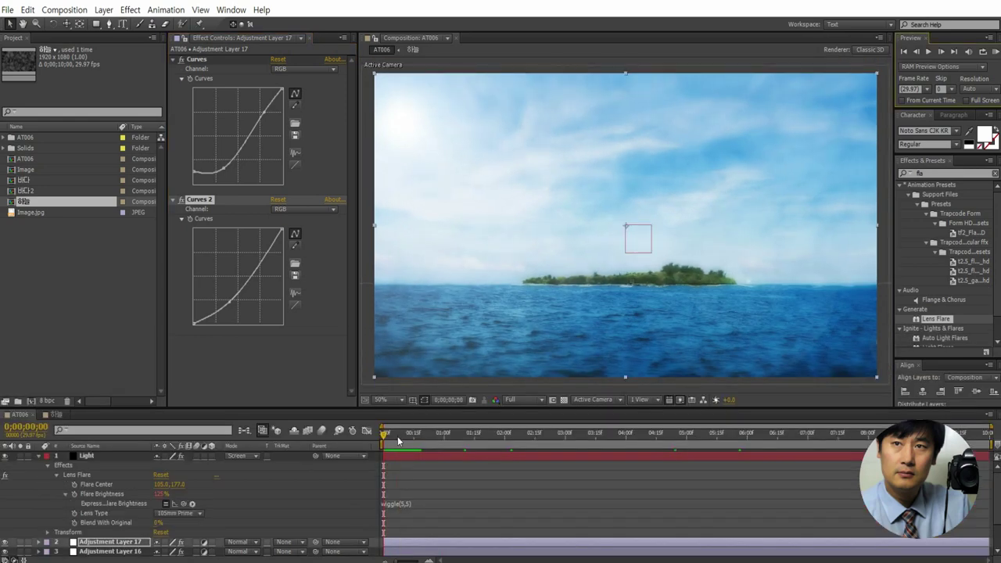
pyautogui.moveTo(408, 442); pyautogui.dragTo(421, 446)
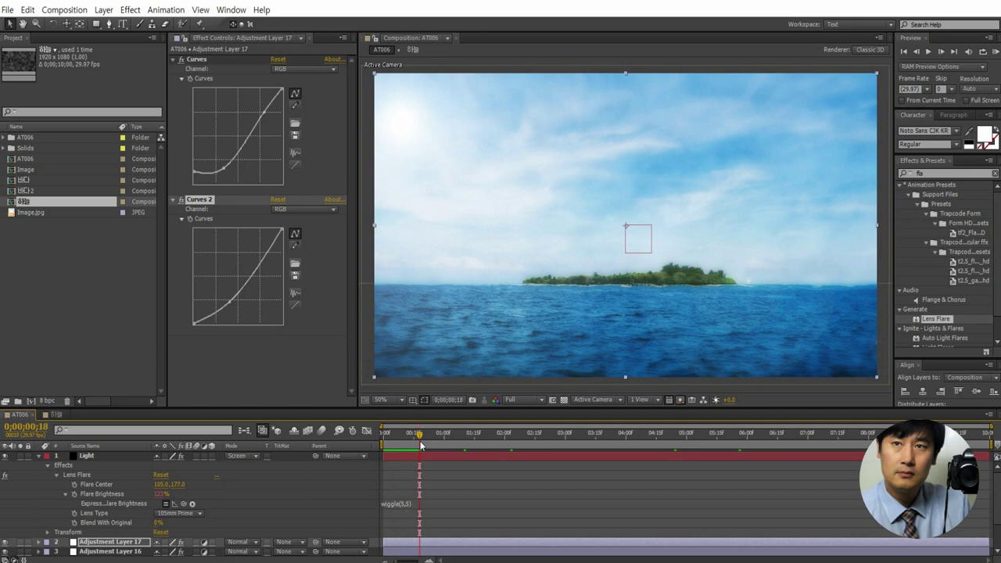